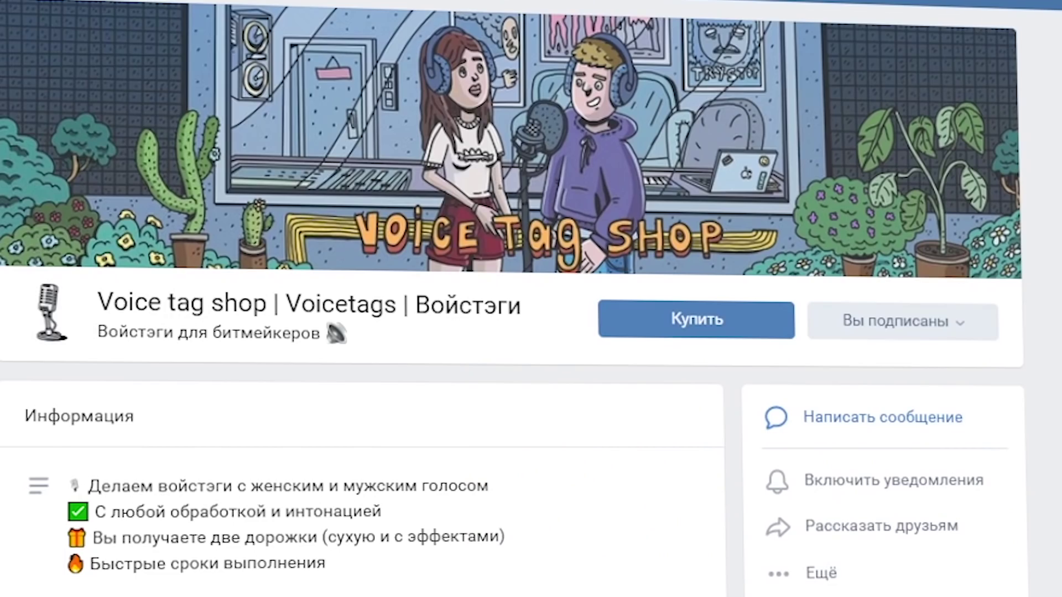
- Read through the customer reviews in the Voice tag shop discussion "Отзывы на войс тэги"
{"action": "scroll", "coordinate": [514, 299], "scroll_direction": "down", "scroll_amount": 15}
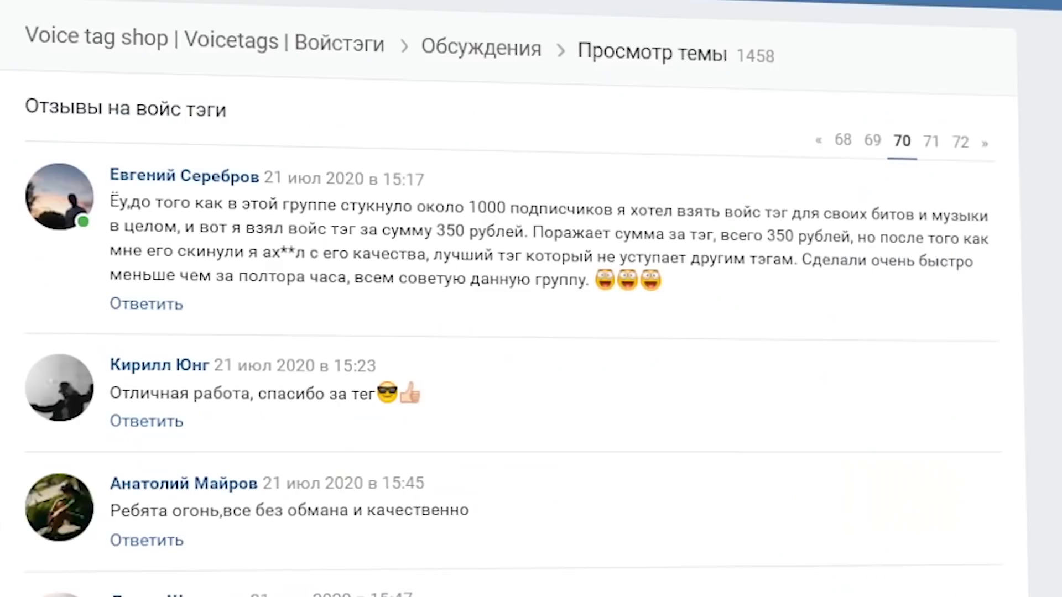
{"action": "scroll", "coordinate": [515, 299], "scroll_direction": "down", "scroll_amount": 10}
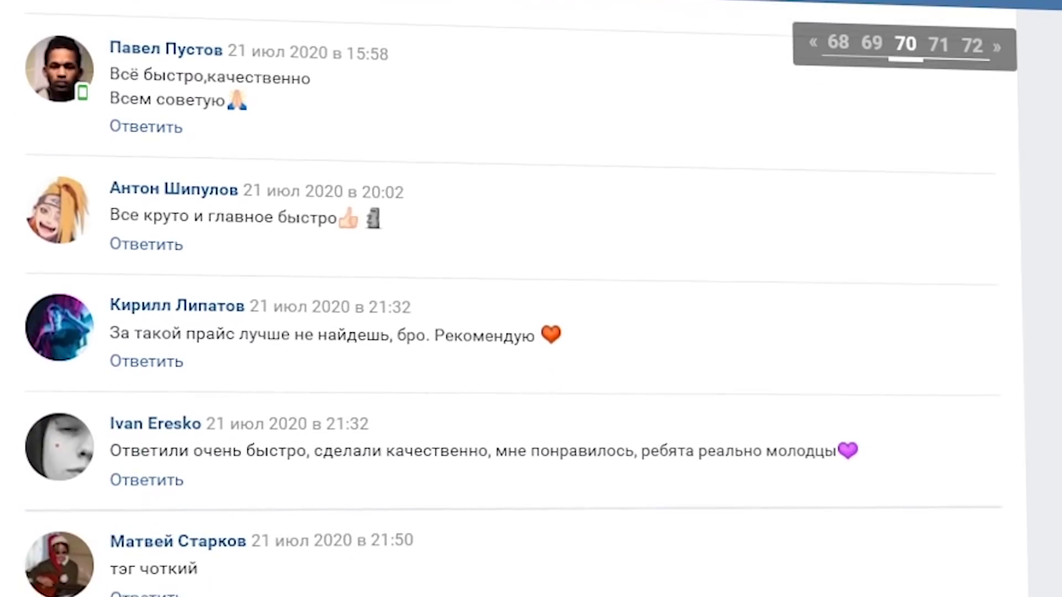
{"action": "scroll", "coordinate": [514, 299], "scroll_direction": "down", "scroll_amount": 8}
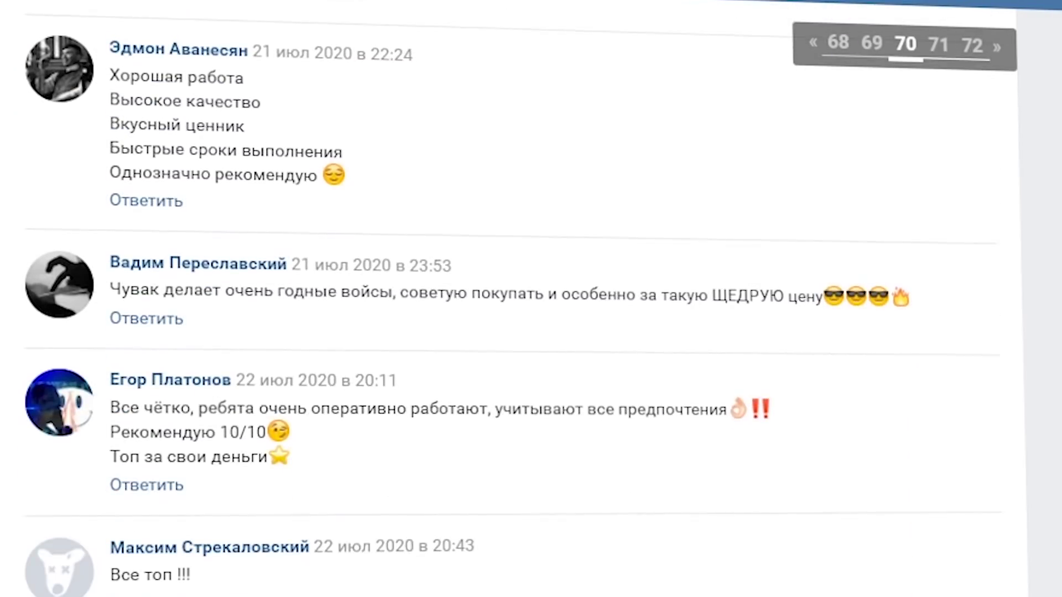
{"action": "scroll", "coordinate": [514, 299], "scroll_direction": "down", "scroll_amount": 5}
{"action": "scroll", "coordinate": [515, 298], "scroll_direction": "down", "scroll_amount": 10}
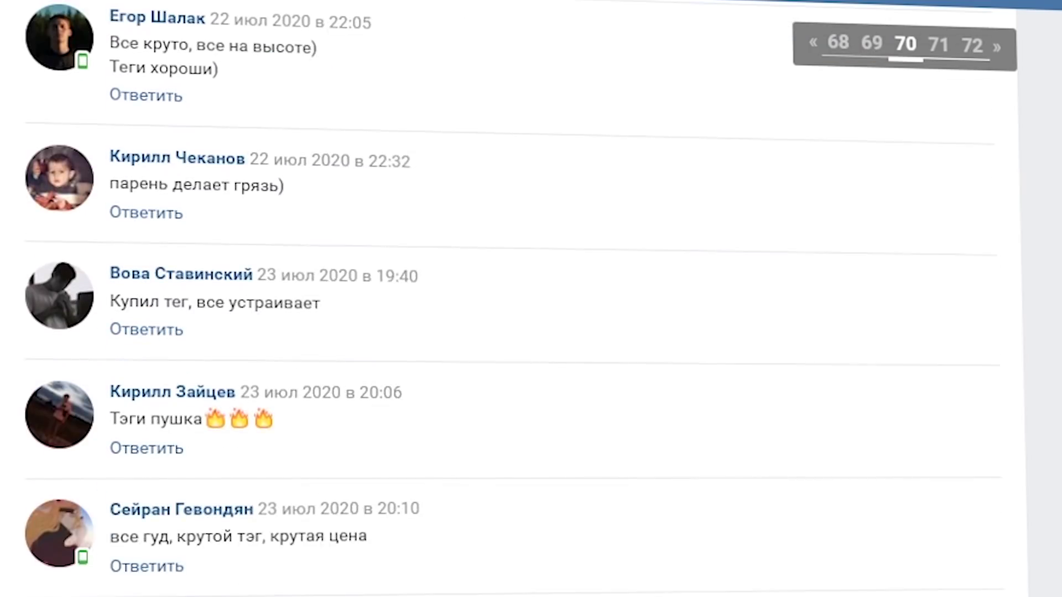
{"action": "scroll", "coordinate": [515, 299], "scroll_direction": "down", "scroll_amount": 10}
{"action": "scroll", "coordinate": [515, 298], "scroll_direction": "down", "scroll_amount": 10}
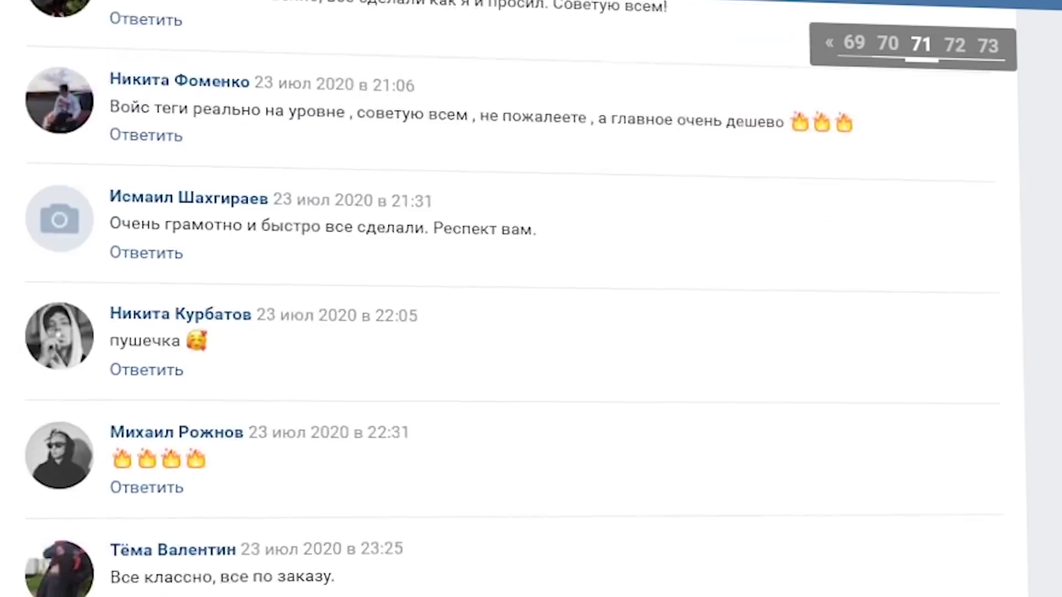
{"action": "scroll", "coordinate": [514, 298], "scroll_direction": "down", "scroll_amount": 15}
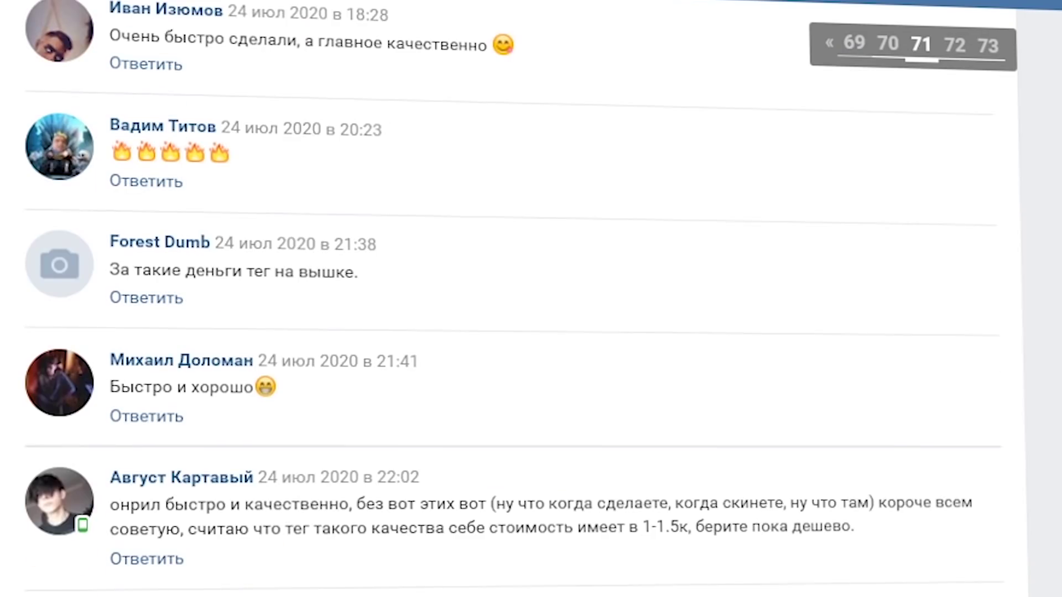
{"action": "scroll", "coordinate": [515, 298], "scroll_direction": "down", "scroll_amount": 10}
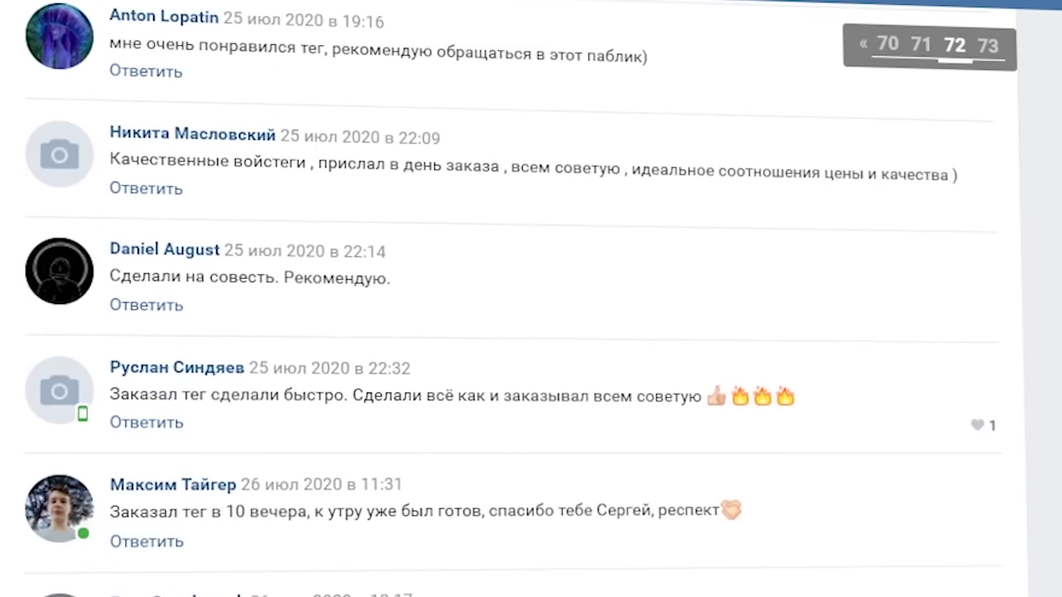
{"action": "scroll", "coordinate": [514, 298], "scroll_direction": "down", "scroll_amount": 20}
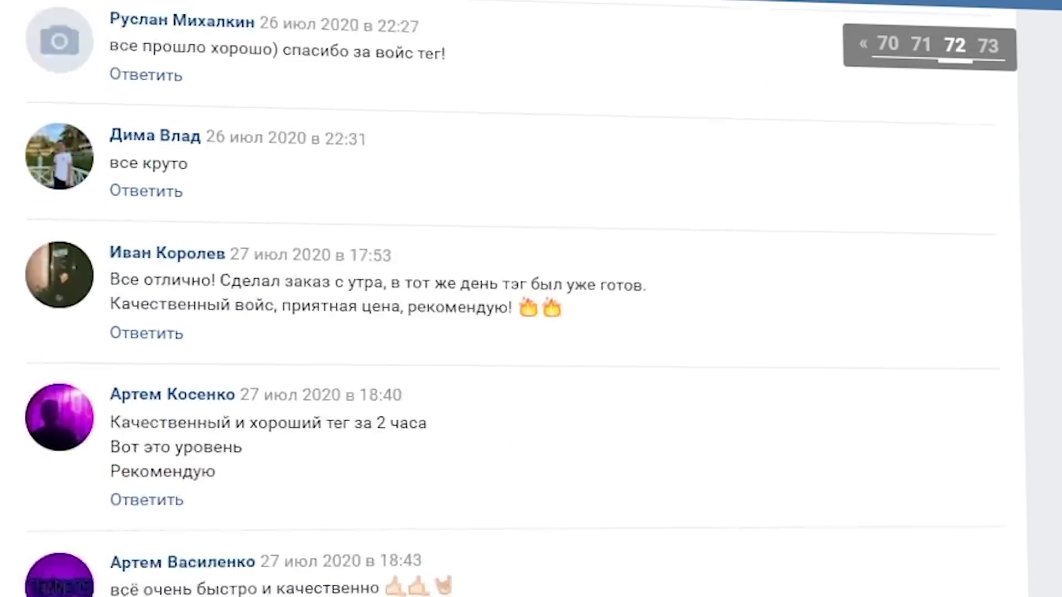
{"action": "scroll", "coordinate": [514, 299], "scroll_direction": "down", "scroll_amount": 10}
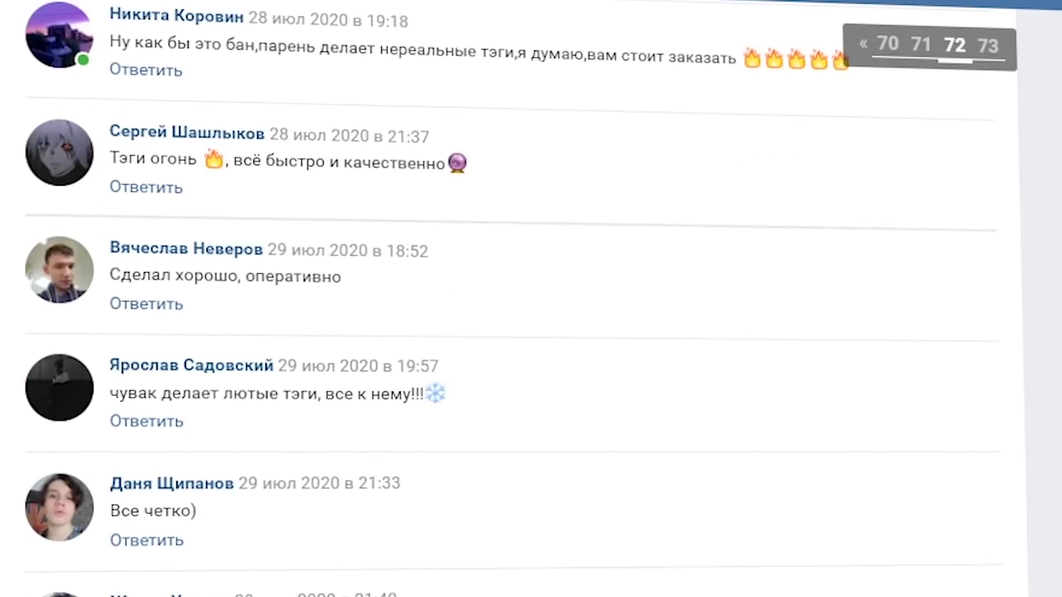
{"action": "scroll", "coordinate": [514, 299], "scroll_direction": "down", "scroll_amount": 18}
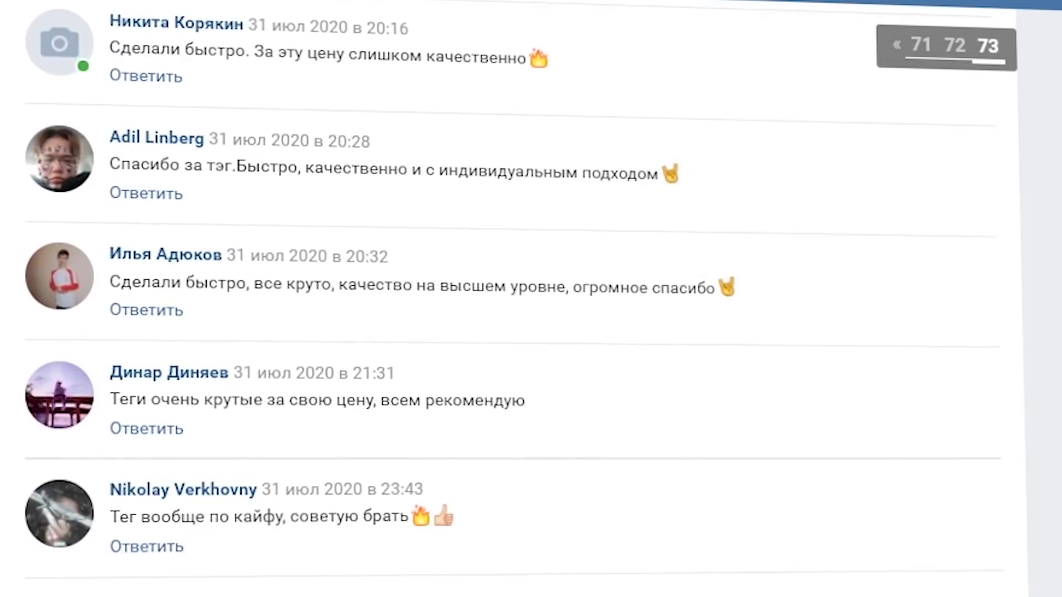
{"action": "scroll", "coordinate": [515, 299], "scroll_direction": "down", "scroll_amount": 10}
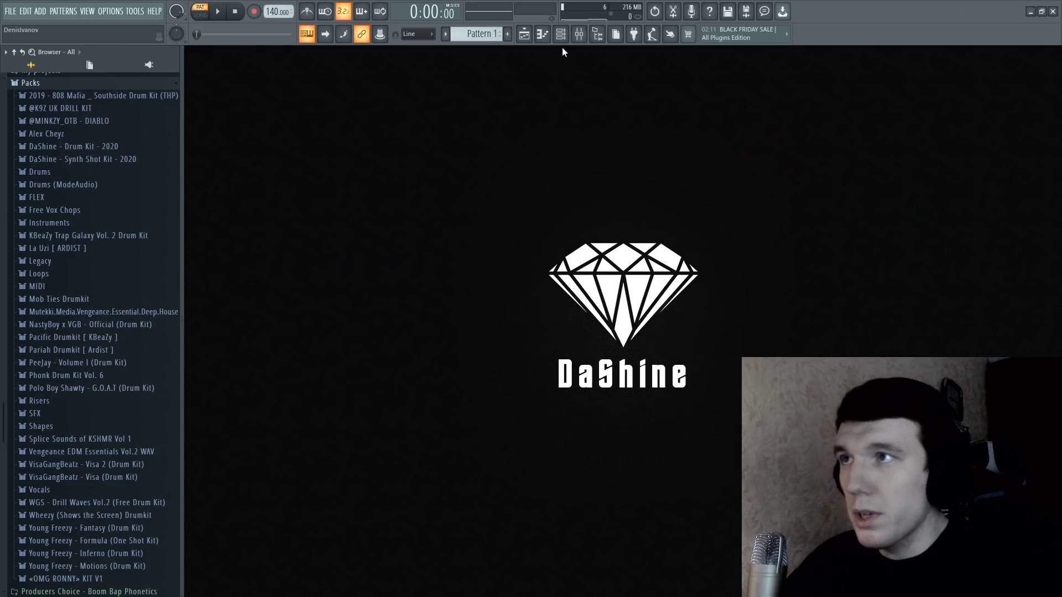
- Switch to FL Studio, show the channel rack, and audition the Hive channel with its ARK Sleeping Blue preset
{"action": "left_click", "coordinate": [561, 35]}
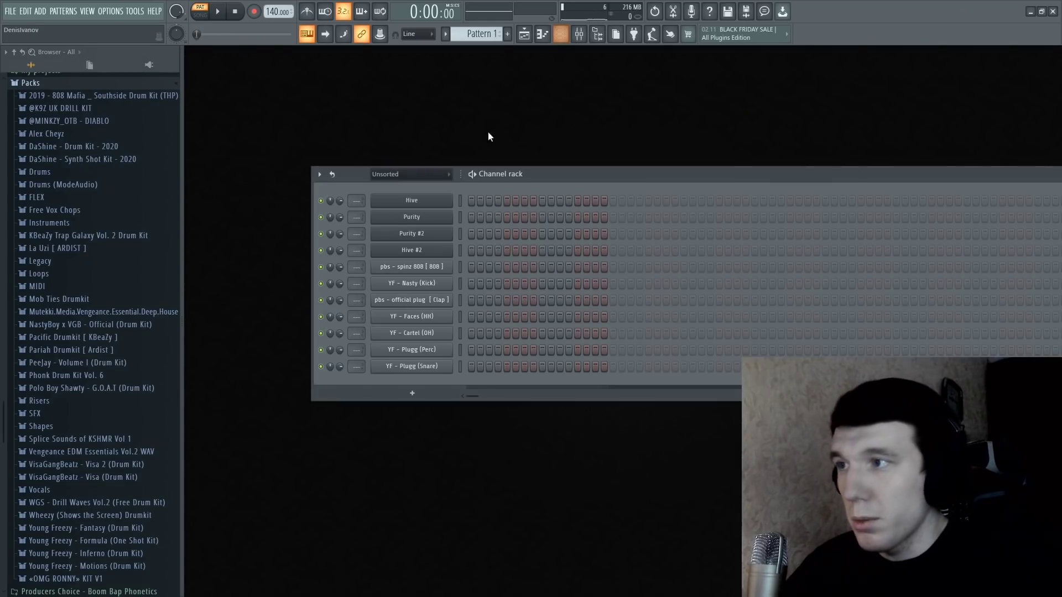
{"action": "left_click", "coordinate": [445, 204]}
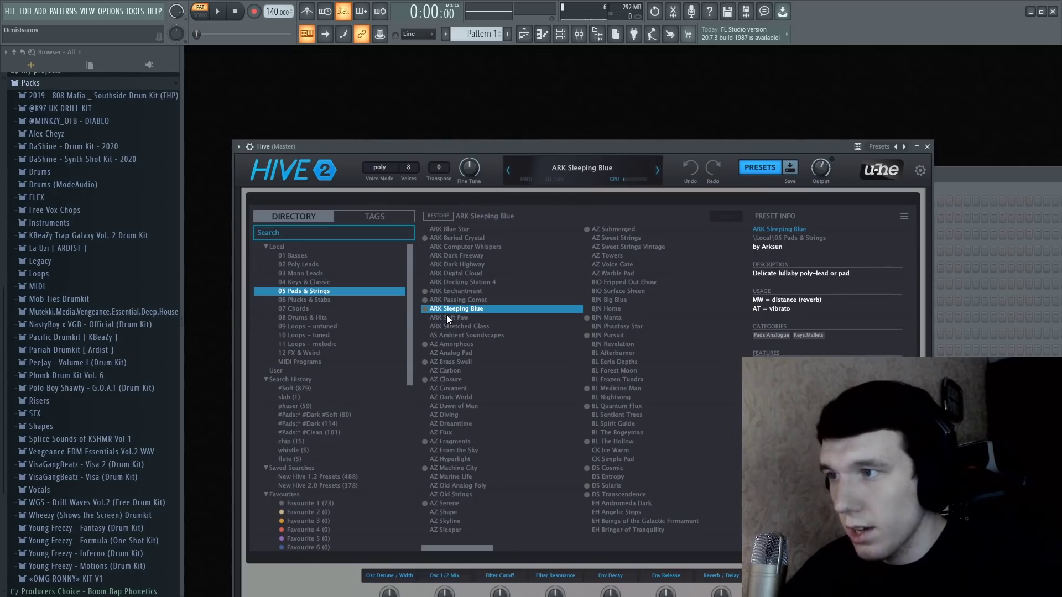
{"action": "key", "text": "Escape"}
{"action": "key", "text": "w"}
{"action": "key", "text": "c"}
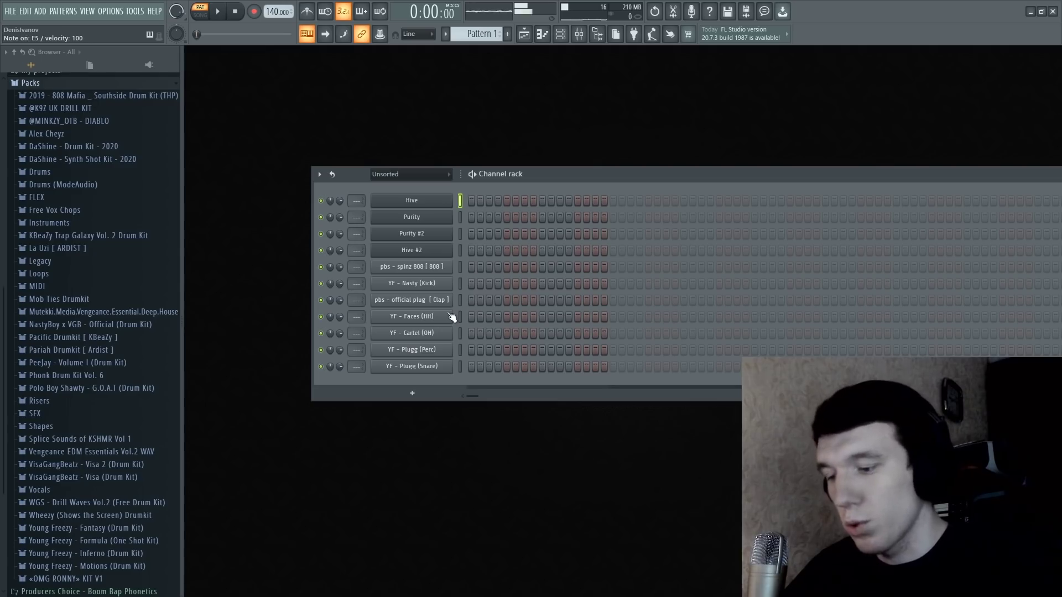
- Inspect the Purity channel's Soft EP Trem piano preset and play a few notes with it
{"action": "left_click", "coordinate": [434, 219]}
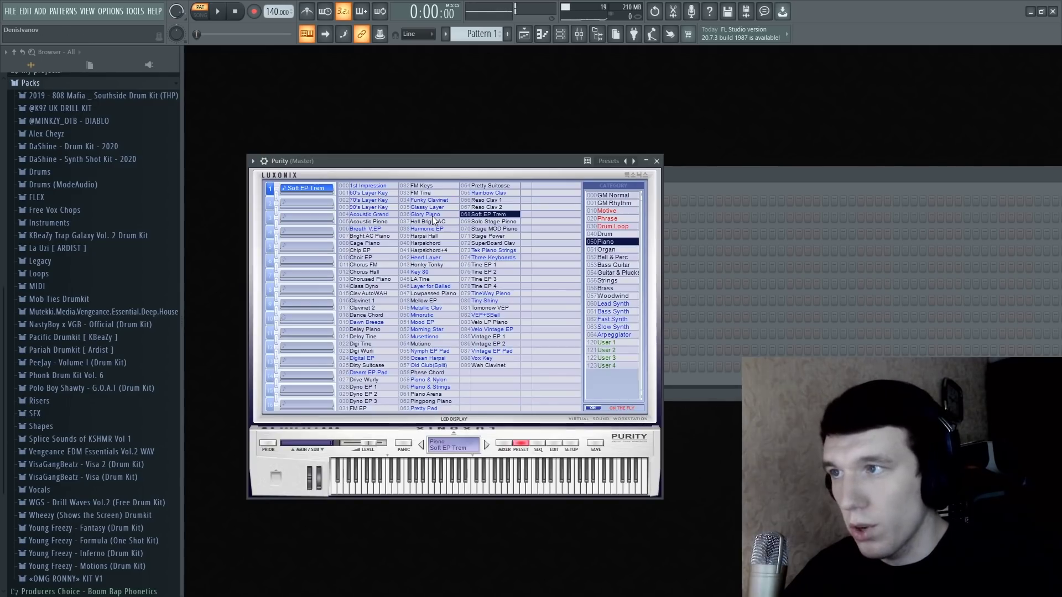
{"action": "key", "text": "m"}
{"action": "key", "text": "c"}
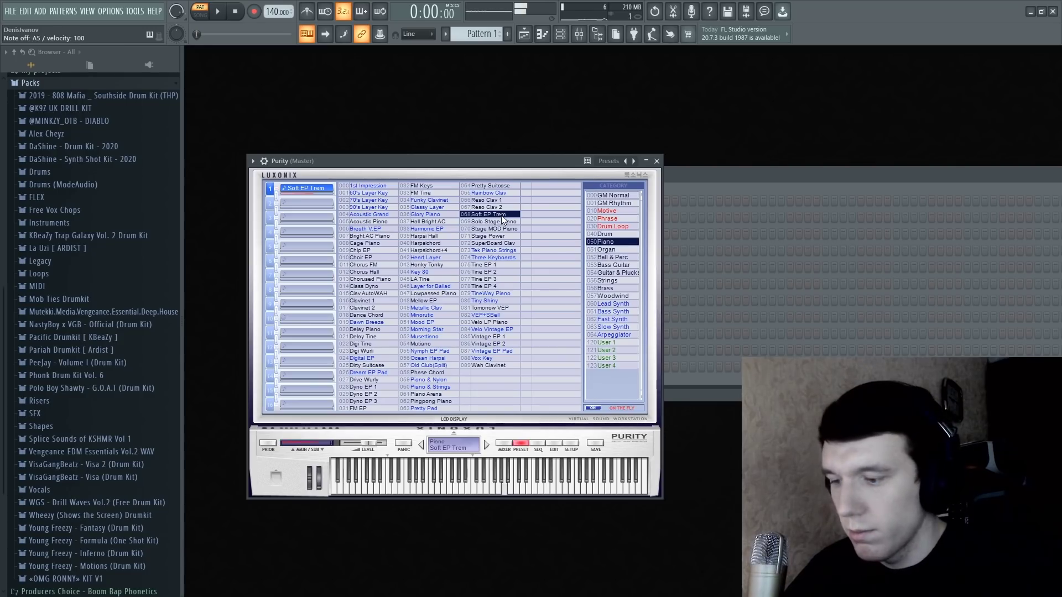
{"action": "key", "text": "Escape"}
- Review the bell preset in the Purity #2 channel and the ETE Chubby bass preset in Hive #2
{"action": "left_click", "coordinate": [446, 237]}
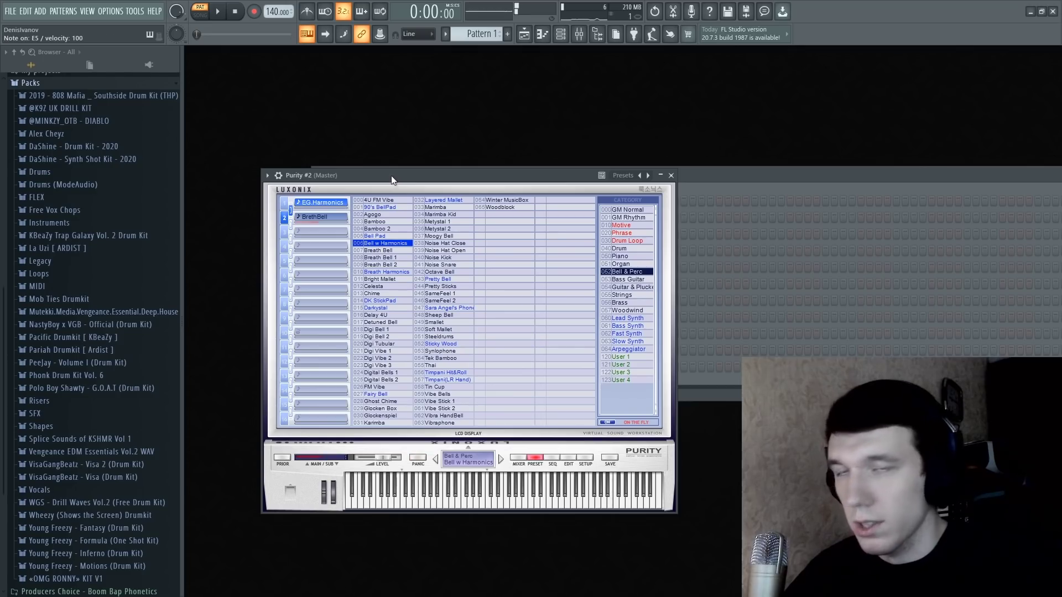
{"action": "key", "text": "Escape"}
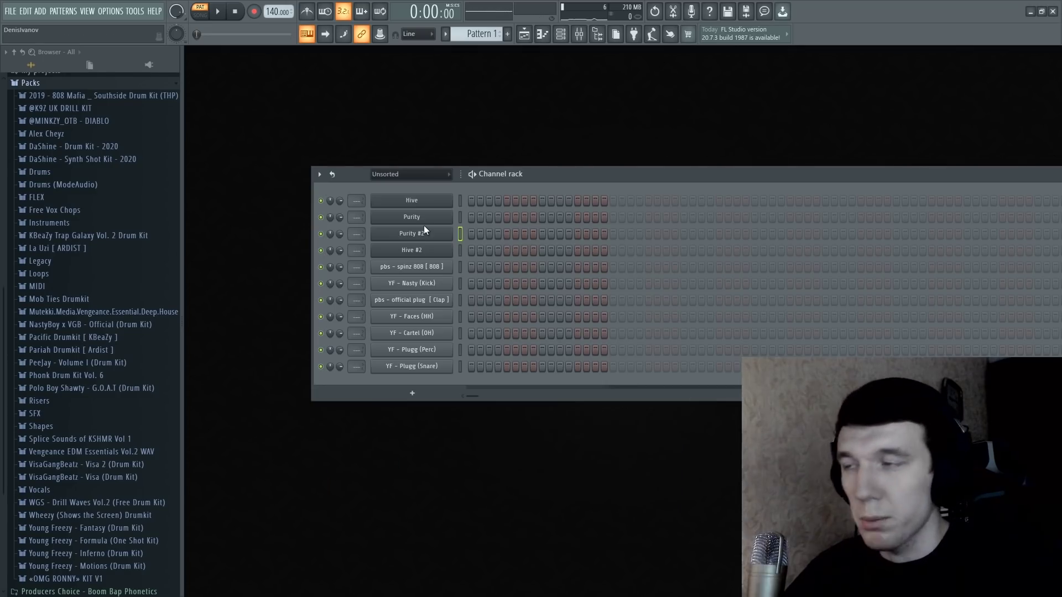
{"action": "left_click", "coordinate": [439, 248]}
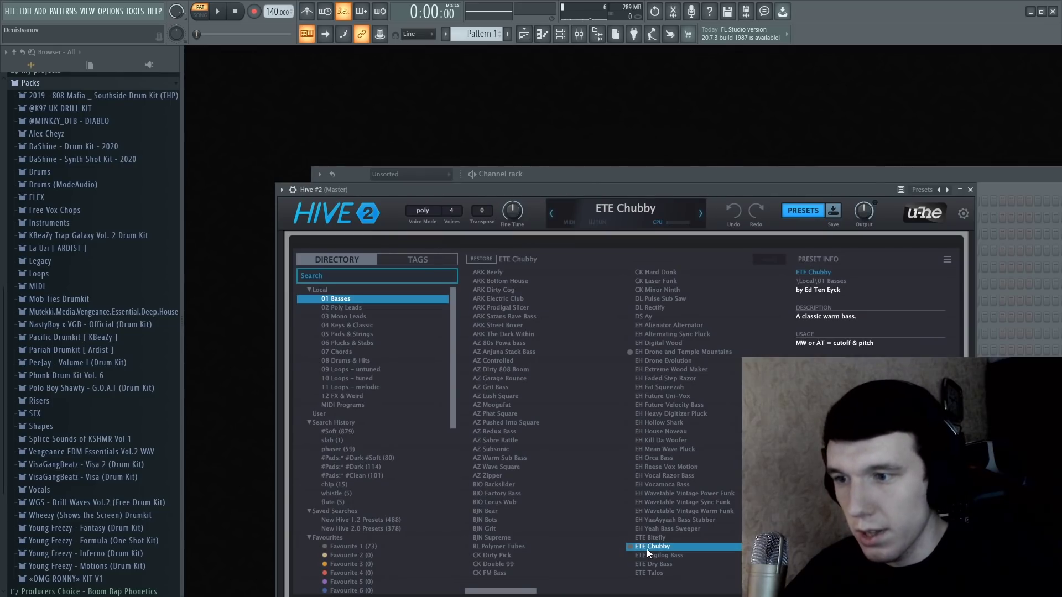
{"action": "key", "text": "Escape"}
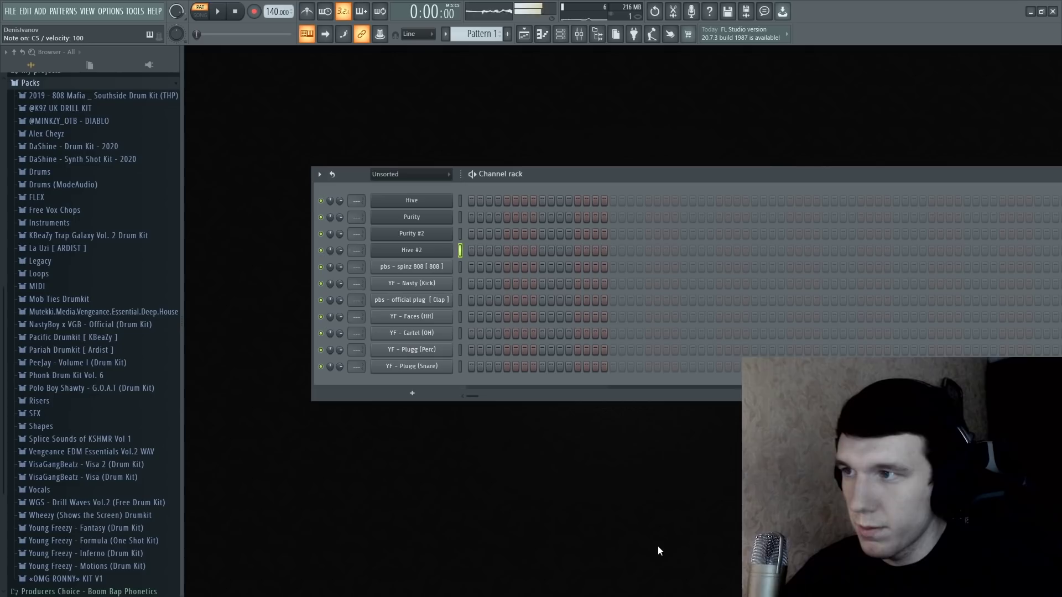
- Set the pbs - spinz 808 channel to cut itself
{"action": "key", "text": "Down"}
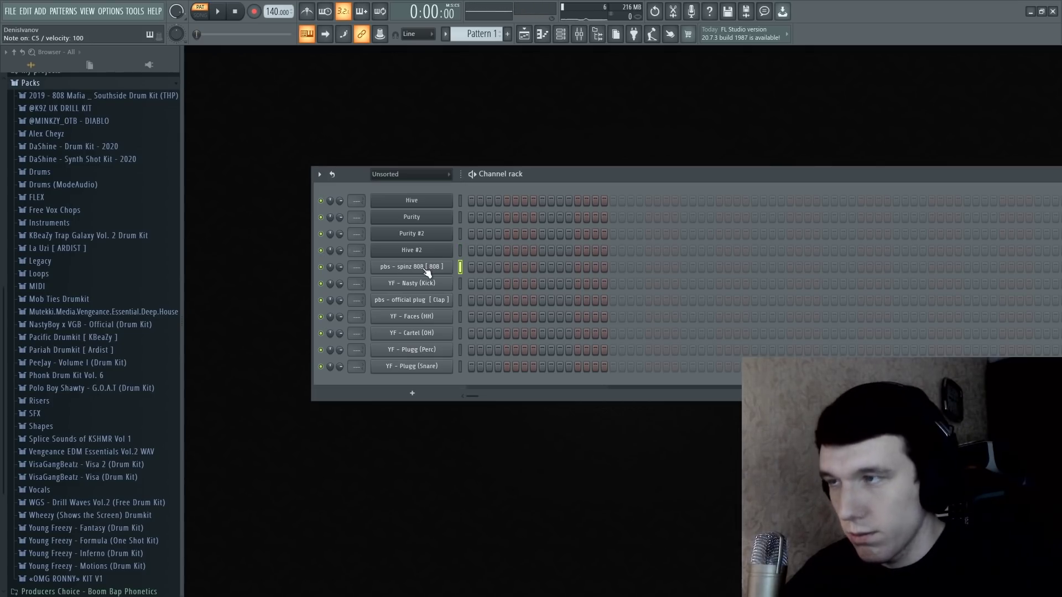
{"action": "right_click", "coordinate": [451, 266]}
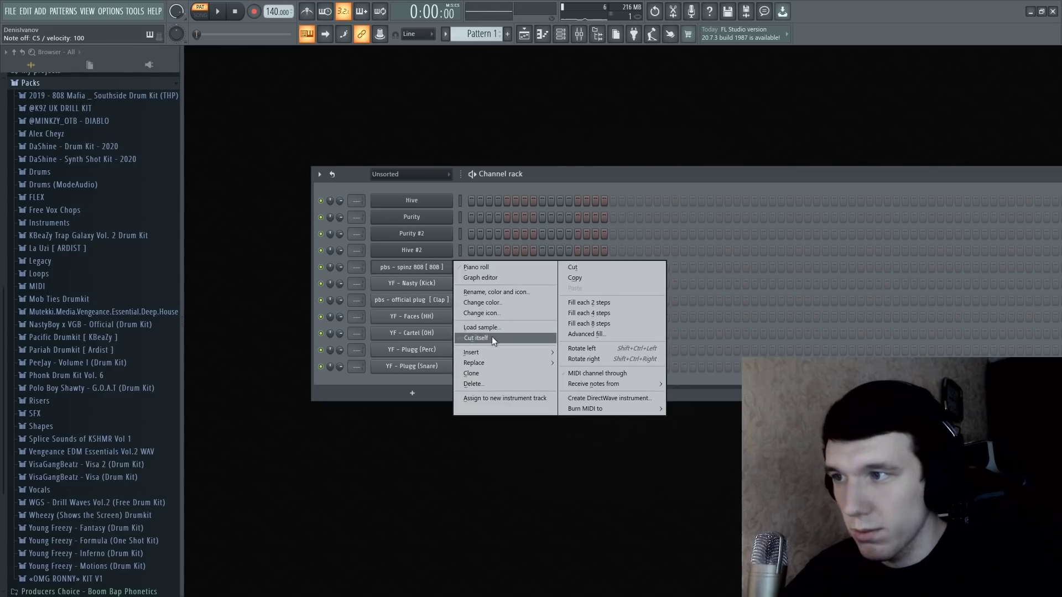
{"action": "left_click", "coordinate": [492, 338]}
- Audition the drum channels one by one, from the YF - Nasty kick through to the YF - Plugg snare
{"action": "key", "text": "Down"}
{"action": "key", "text": "Down"}
{"action": "key", "text": "Down"}
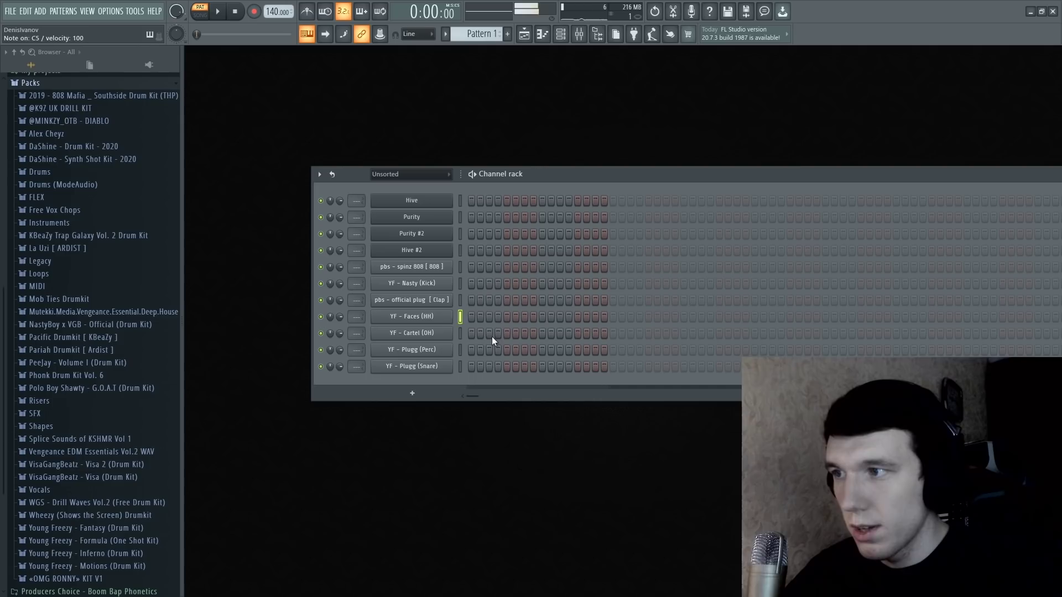
{"action": "key", "text": "Down"}
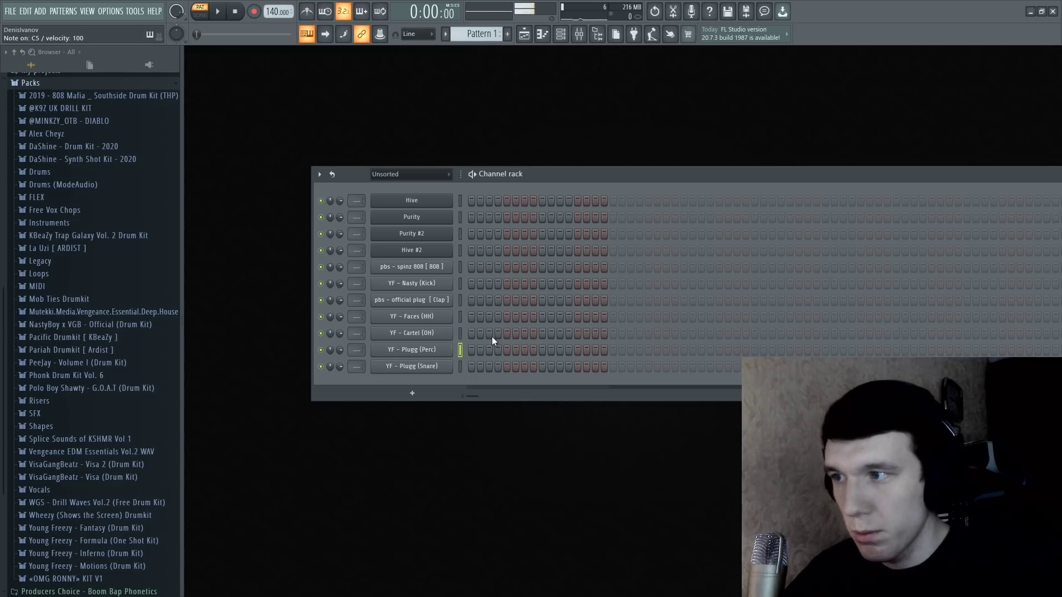
{"action": "key", "text": "z"}
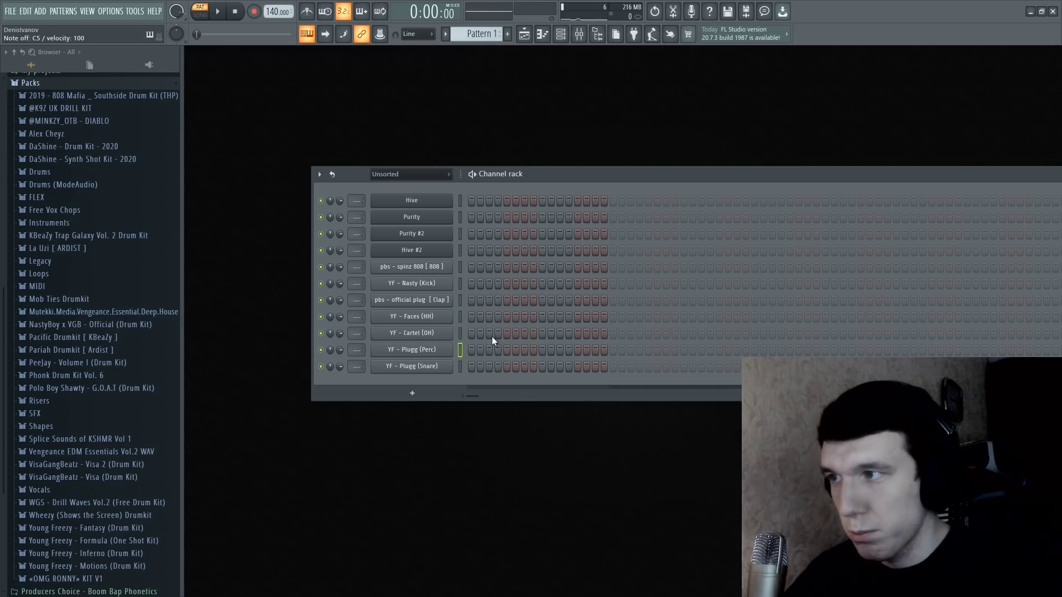
{"action": "key", "text": "Down"}
{"action": "key", "text": "z"}
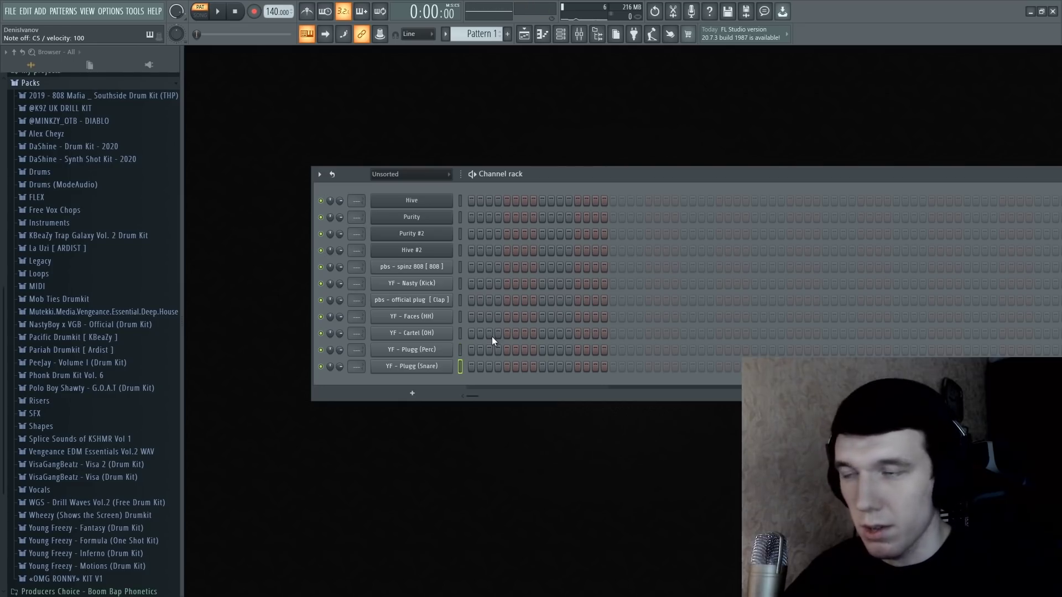
{"action": "key", "text": "z"}
{"action": "key", "text": "Down"}
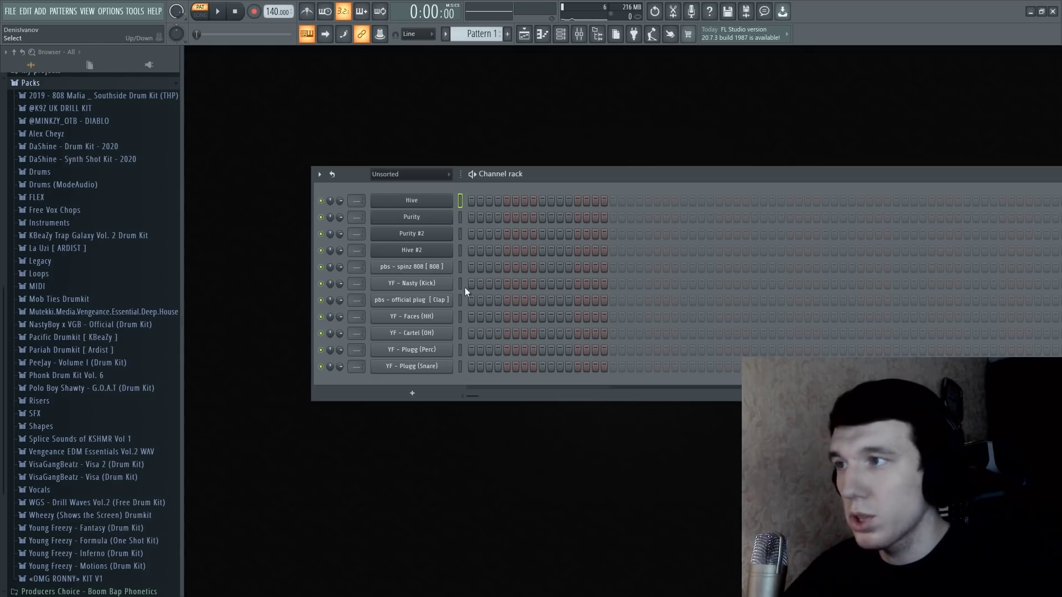
- Set the project tempo to 154 BPM and filter the channel rack to the Audio group
{"action": "left_click_drag", "start_coordinate": [279, 11], "coordinate": [278, 7]}
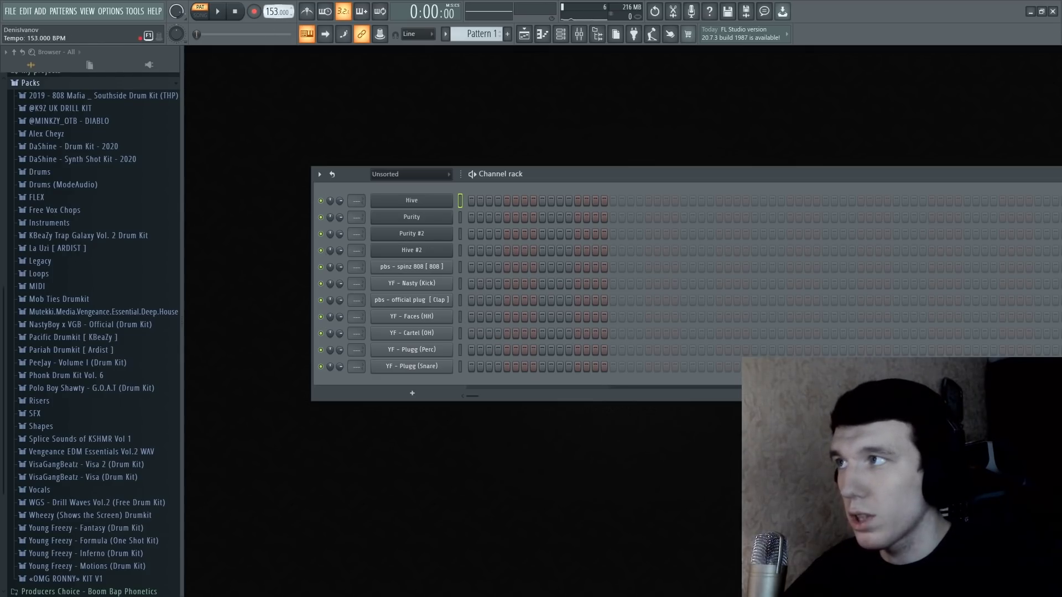
{"action": "left_click", "coordinate": [405, 175]}
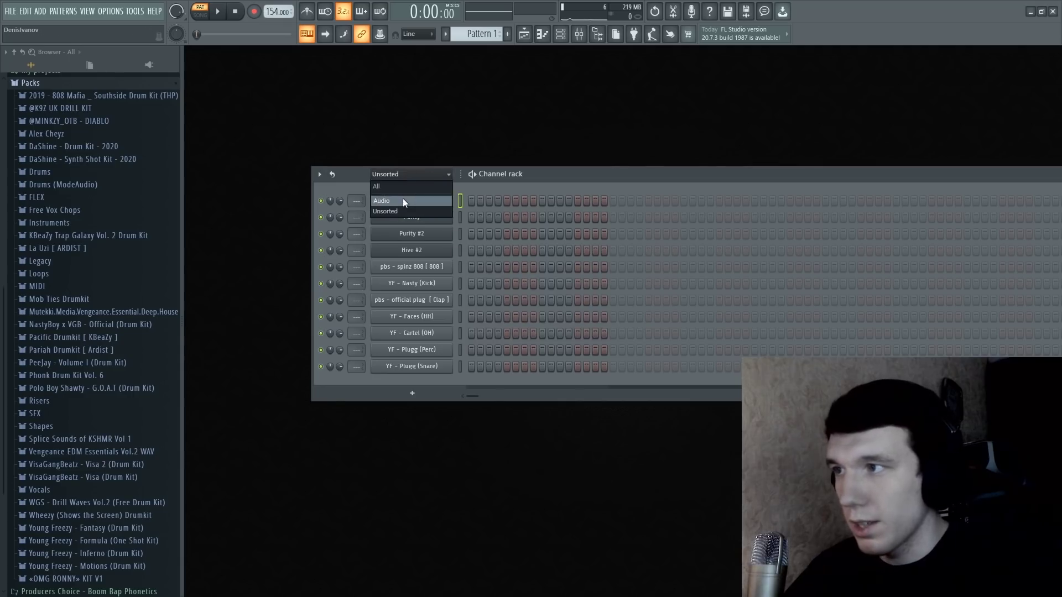
{"action": "left_click", "coordinate": [403, 198]}
- Lower the channel volume of the YF - Plug (FX) sample and close its settings
{"action": "left_click", "coordinate": [410, 202]}
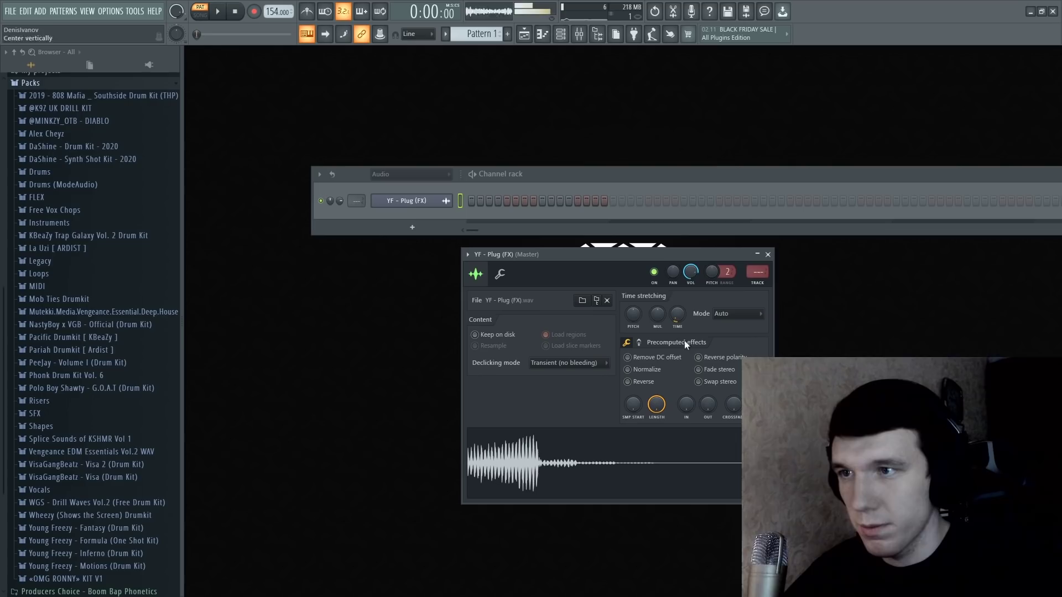
{"action": "left_click_drag", "start_coordinate": [691, 271], "coordinate": [690, 288]}
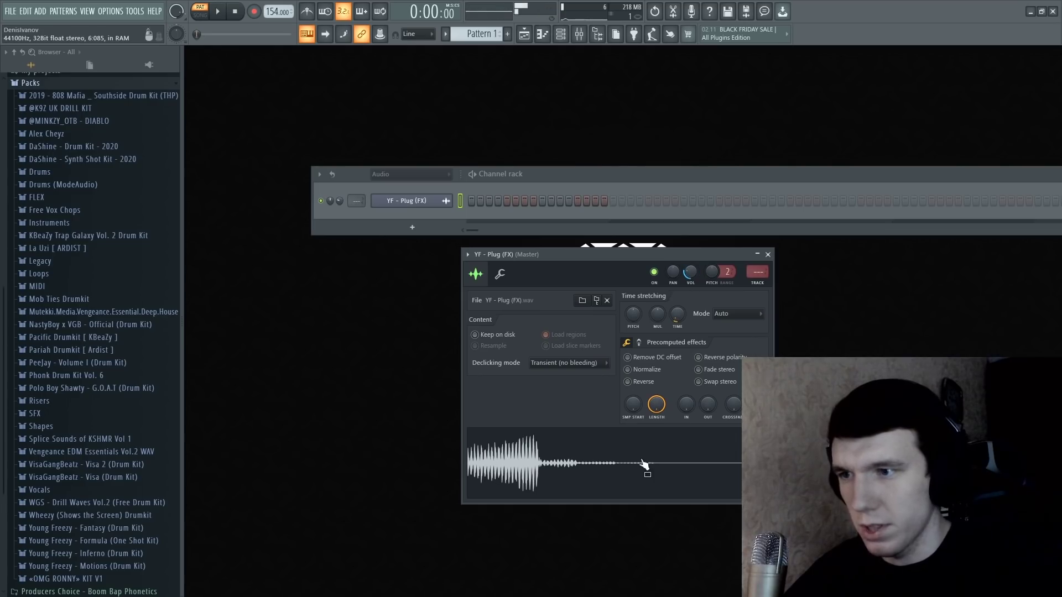
{"action": "left_click", "coordinate": [410, 202]}
- Open the Hive channel's piano roll and set its scale highlighting to C# Minor Natural (Aeolian)
{"action": "key", "text": "F7"}
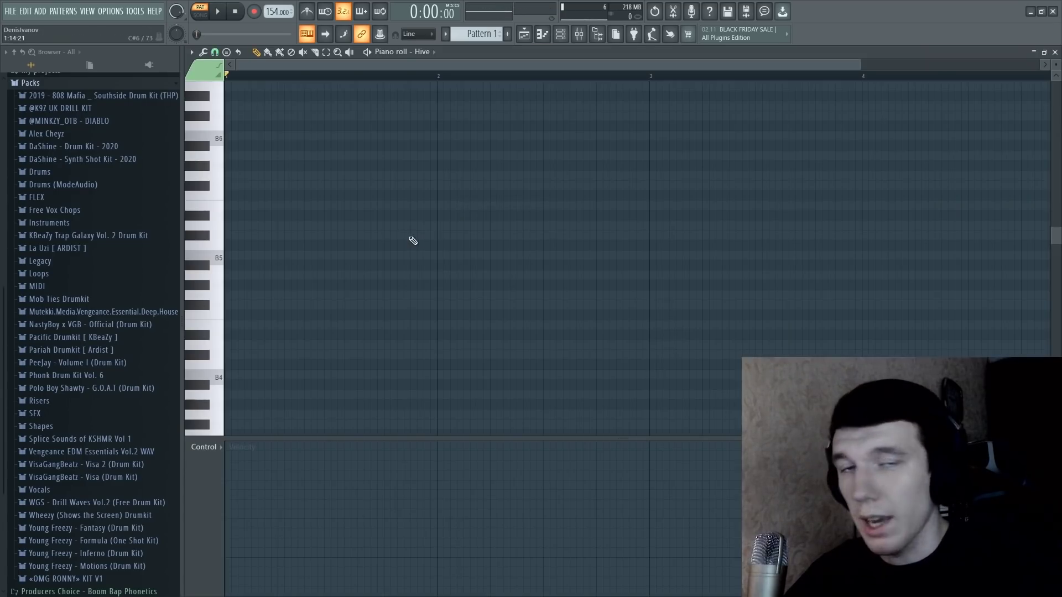
{"action": "left_click", "coordinate": [190, 52]}
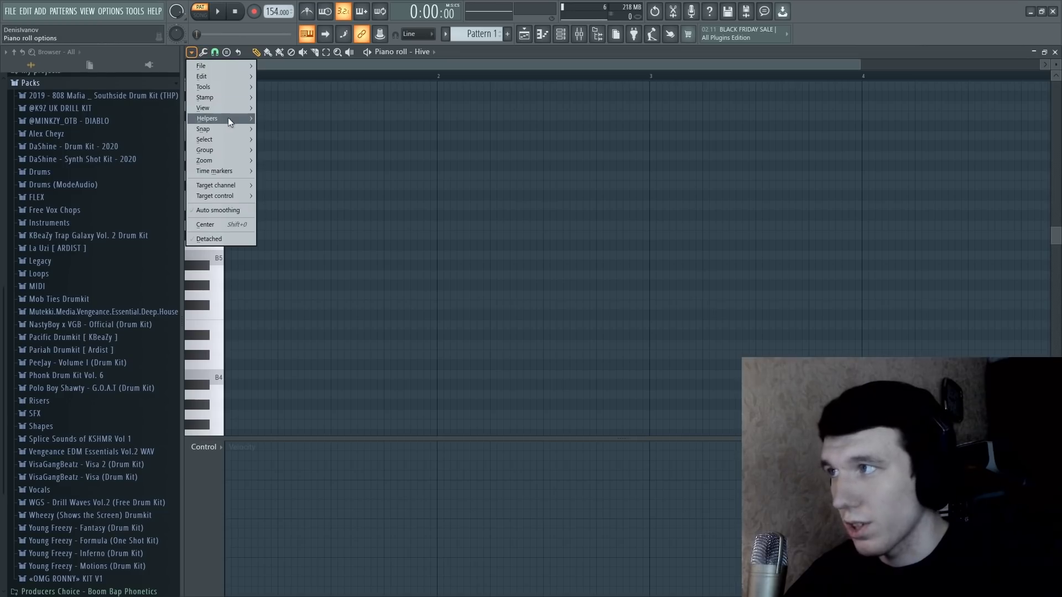
{"action": "mouse_move", "coordinate": [228, 119]}
{"action": "mouse_move", "coordinate": [282, 128]}
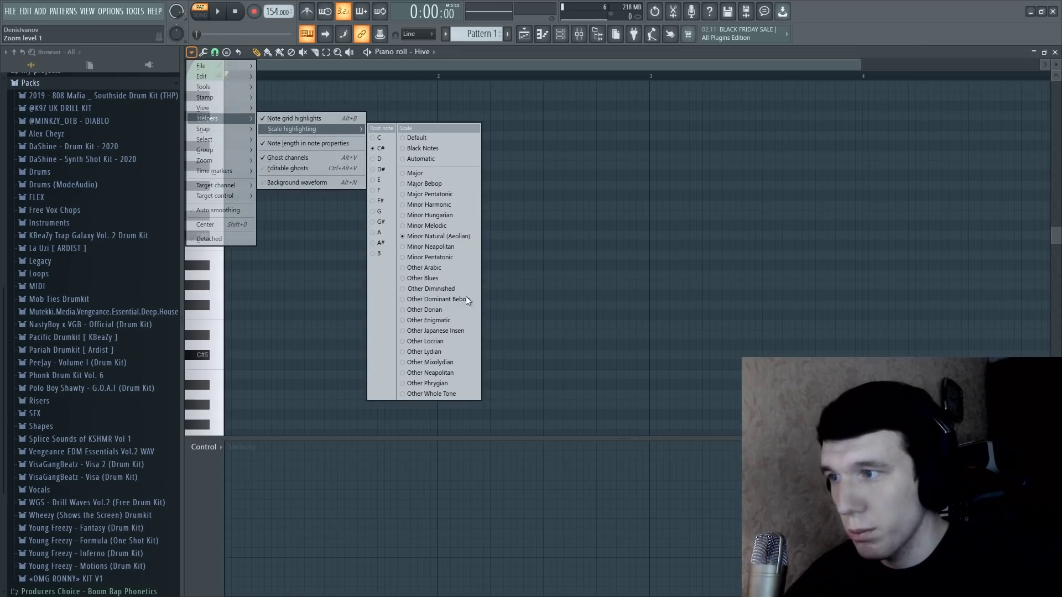
{"action": "left_click", "coordinate": [446, 311]}
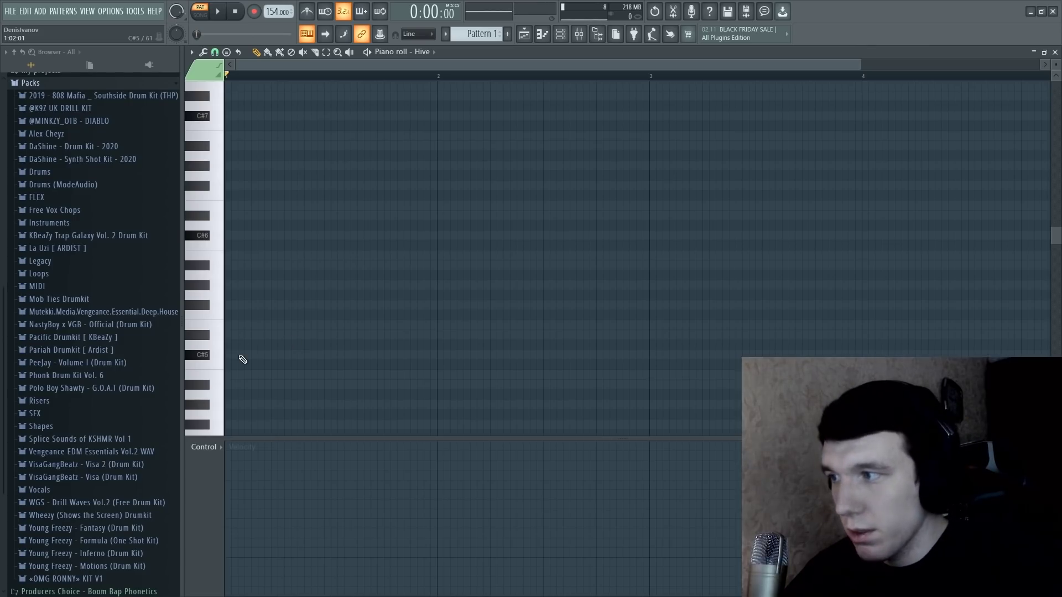
- Draw three consecutive root notes, a 1.25-bar C#5, a three-quarter-bar D#5 and a one-bar G#4, and play them back
{"action": "left_click", "coordinate": [243, 360]}
{"action": "left_click_drag", "start_coordinate": [248, 355], "coordinate": [479, 356]}
{"action": "left_click", "coordinate": [487, 335]}
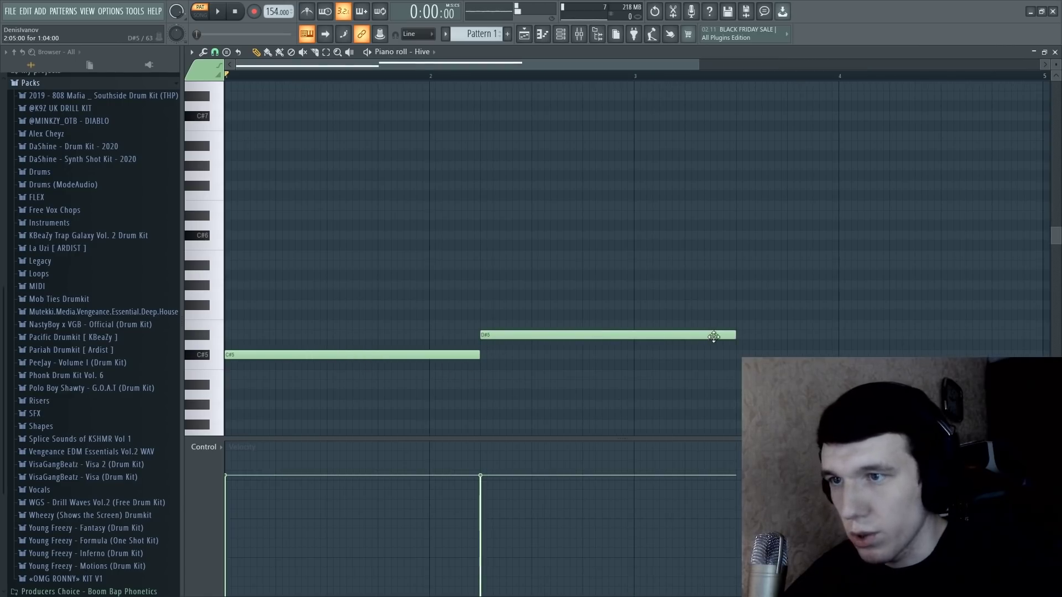
{"action": "left_click_drag", "start_coordinate": [737, 335], "coordinate": [635, 335]}
{"action": "left_click_drag", "start_coordinate": [672, 376], "coordinate": [673, 405]}
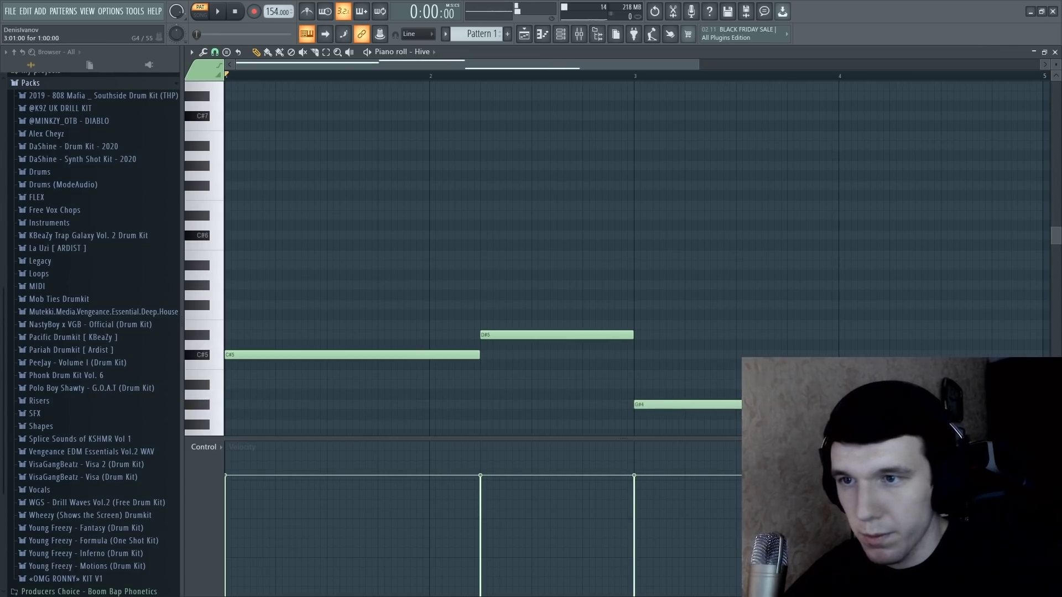
{"action": "mouse_move", "coordinate": [525, 332]}
{"action": "left_mouse_down"}
{"action": "mouse_move", "coordinate": [459, 334]}
{"action": "mouse_move", "coordinate": [522, 334]}
{"action": "left_mouse_up"}
{"action": "key", "text": "space"}
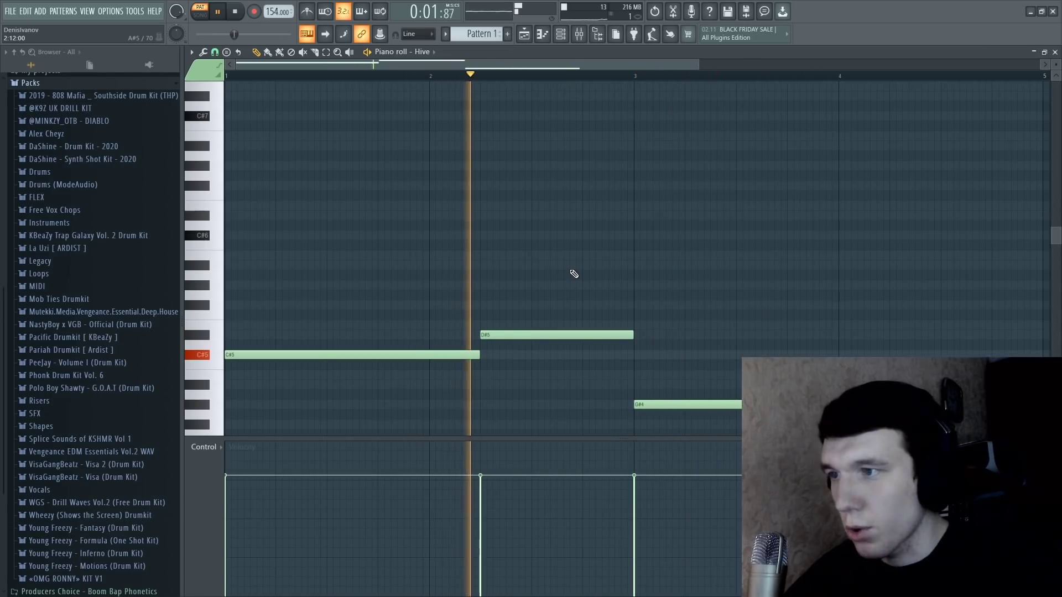
{"action": "key", "text": "space"}
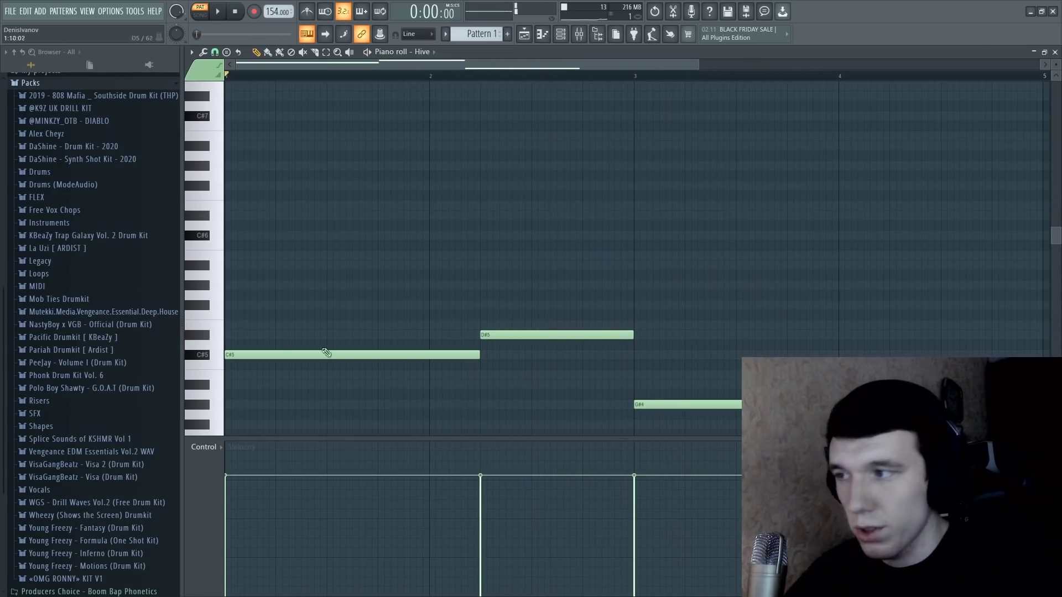
- Build the first two chords by adding E5 and G#5 above C#5, and F#5 and A#5 above D#5, and listen to them
{"action": "left_click", "coordinate": [251, 325]}
{"action": "left_click", "coordinate": [254, 285]}
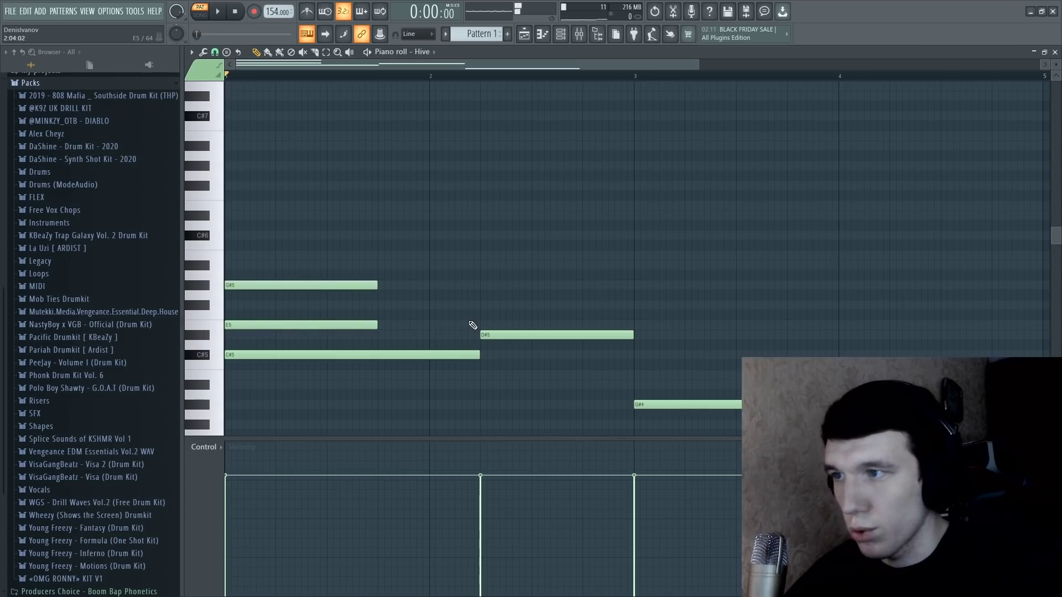
{"action": "left_click", "coordinate": [483, 304]}
{"action": "left_click", "coordinate": [482, 265]}
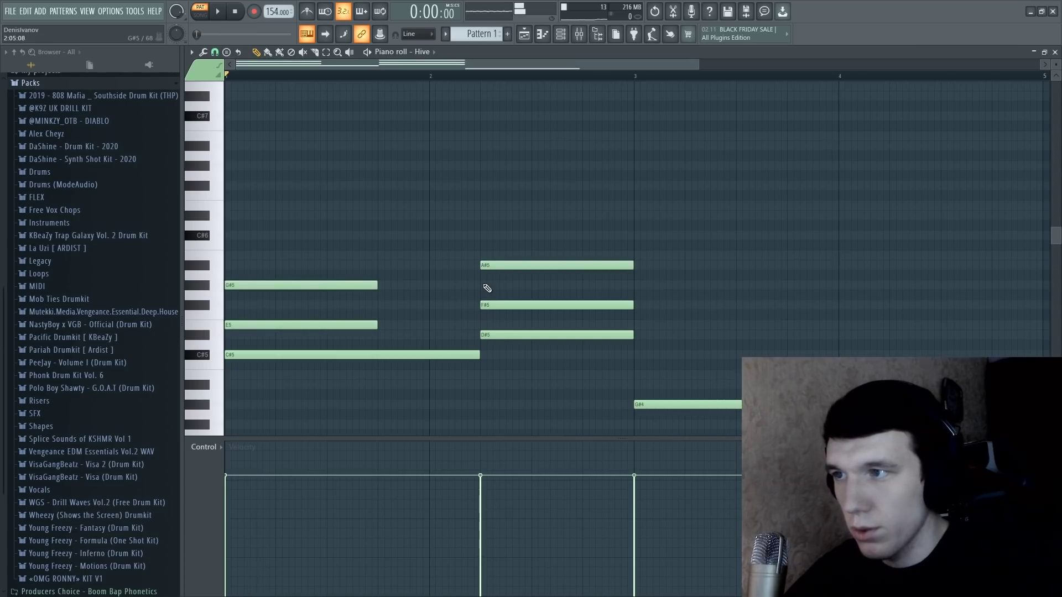
{"action": "left_click", "coordinate": [491, 286]}
{"action": "right_click", "coordinate": [622, 286]}
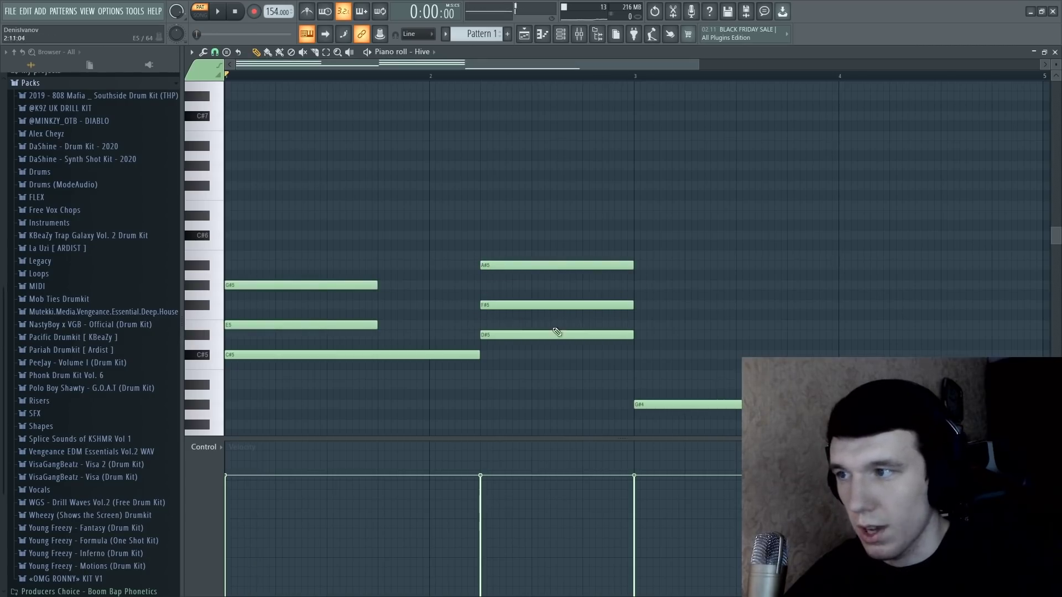
{"action": "key", "text": "space"}
{"action": "left_click_drag", "start_coordinate": [422, 265], "coordinate": [371, 332]}
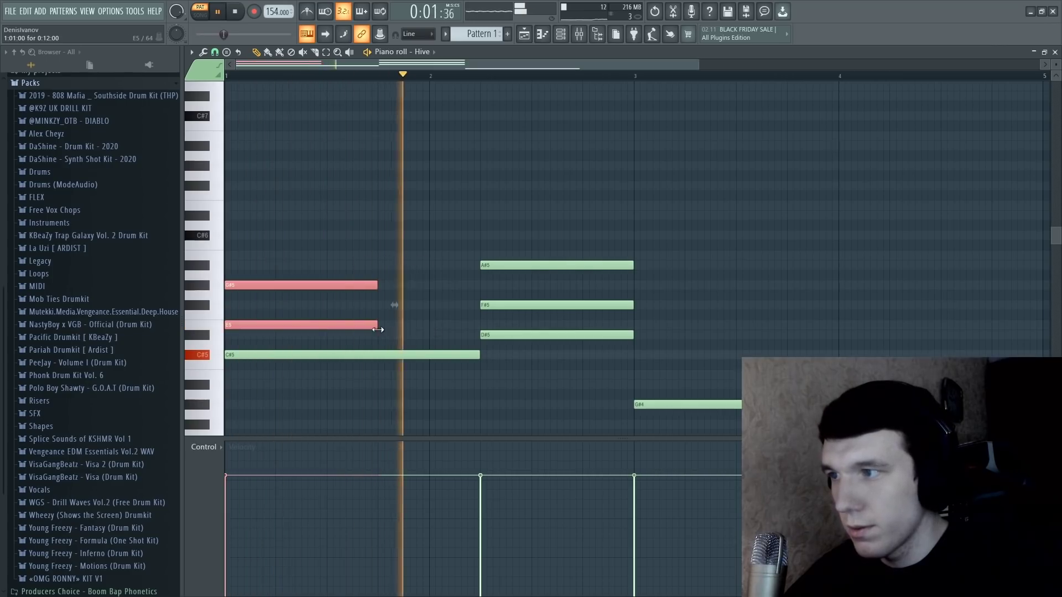
{"action": "key", "text": "space"}
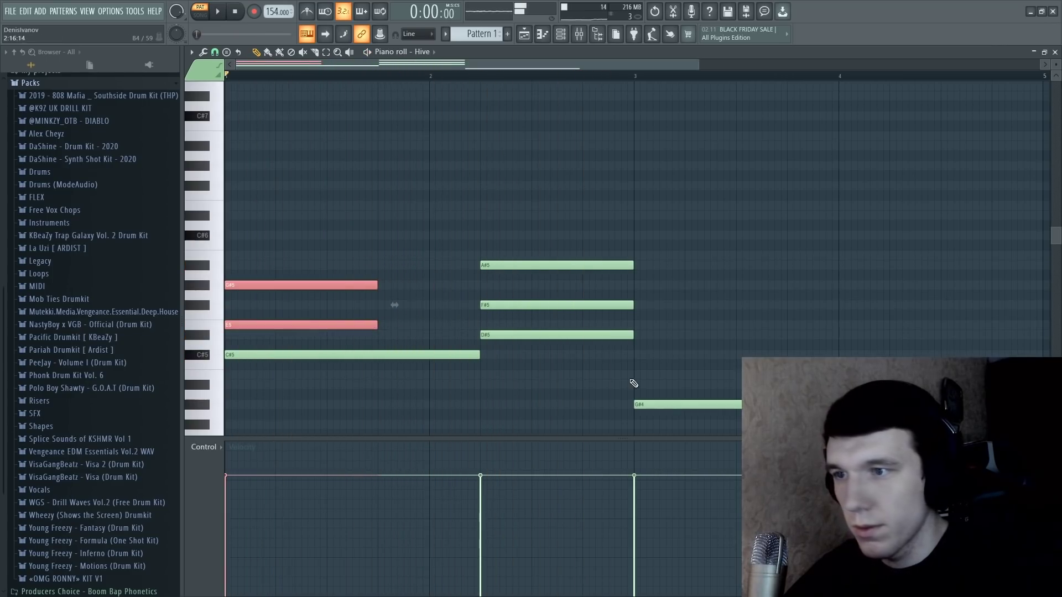
- Add B4 and D#5 above the G#4 root, and lengthen the first chord's E5 and G#5 to match its C#5 root
{"action": "left_click", "coordinate": [636, 375]}
{"action": "left_click", "coordinate": [639, 335]}
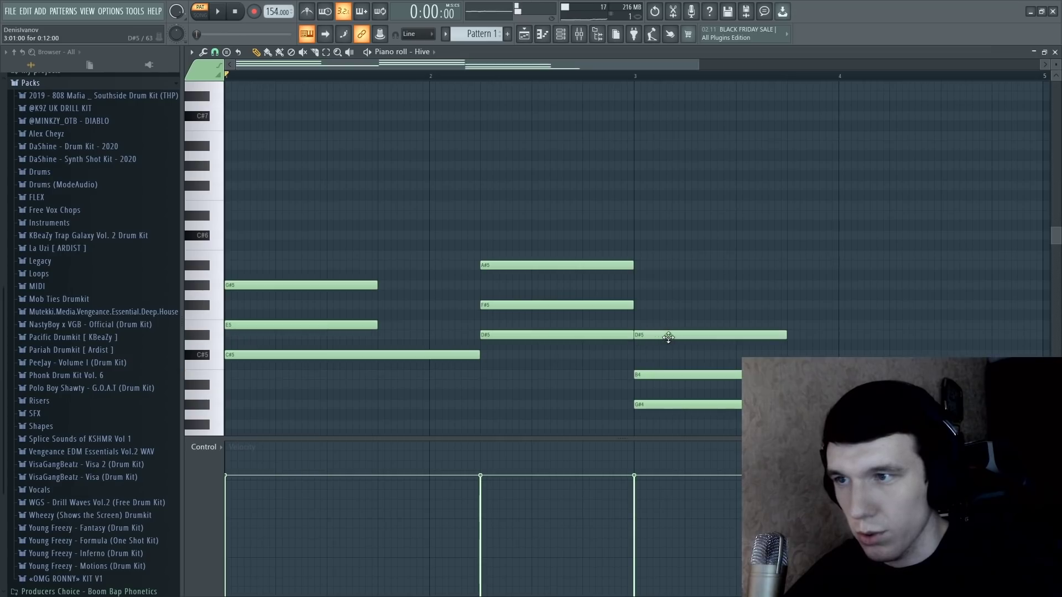
{"action": "left_click_drag", "start_coordinate": [377, 325], "coordinate": [475, 338]}
- Lengthen the third chord's B4 and D#5 notes to the end of bar 3 and play the progression
{"action": "key", "text": "space"}
{"action": "key", "text": "ctrl+a"}
{"action": "left_click_drag", "start_coordinate": [889, 336], "coordinate": [838, 335]}
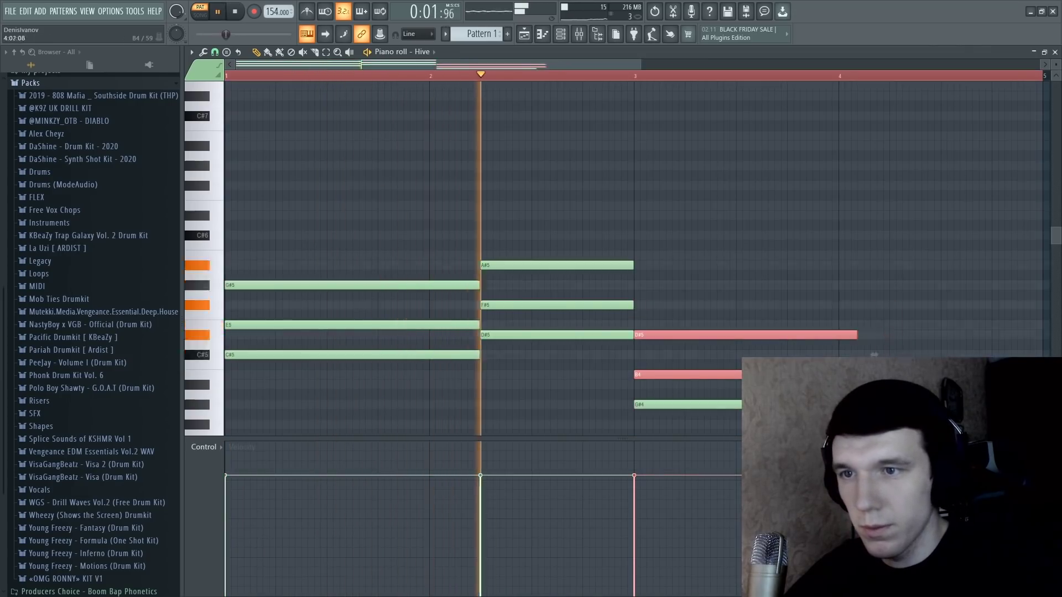
{"action": "key", "text": "ctrl+a"}
{"action": "left_click_drag", "start_coordinate": [981, 259], "coordinate": [774, 286]}
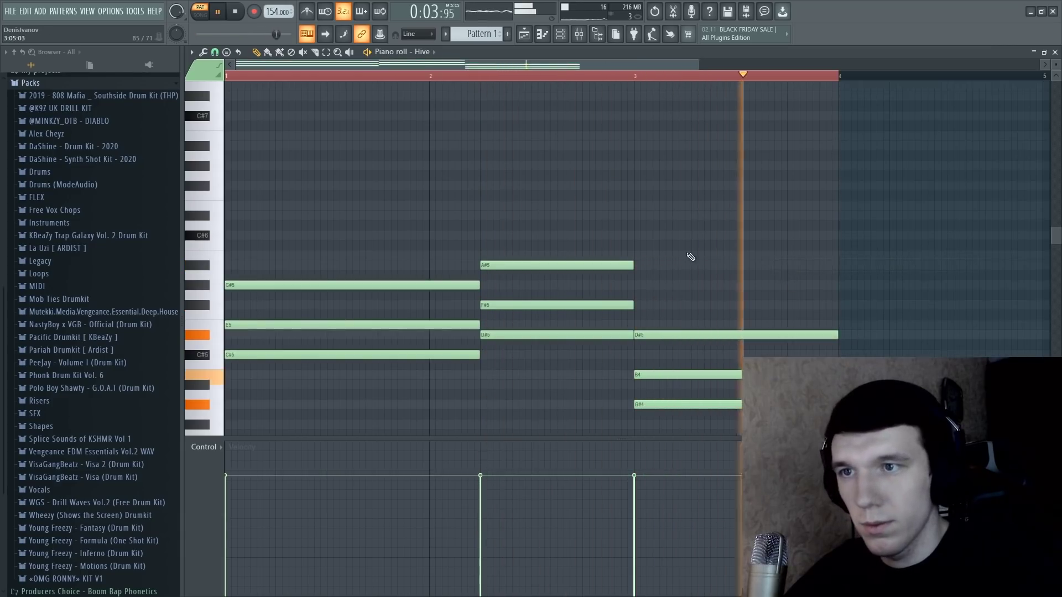
{"action": "key", "text": "space"}
- Extend all three notes of the last chord to the end of bar 4 and listen to the full progression
{"action": "left_click_drag", "start_coordinate": [701, 62], "coordinate": [955, 93]}
{"action": "left_click_drag", "start_coordinate": [678, 243], "coordinate": [752, 380]}
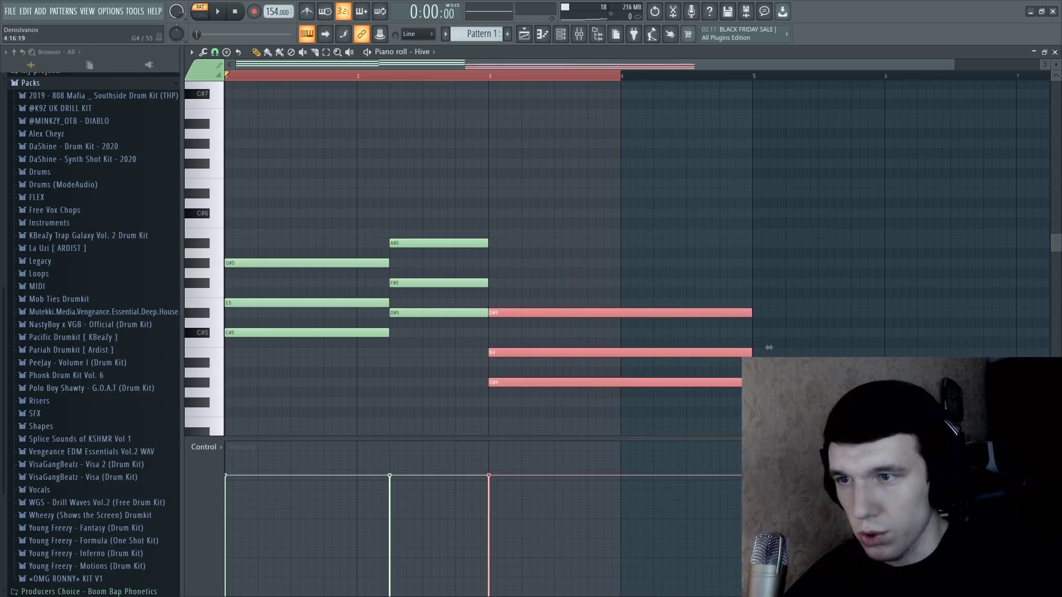
{"action": "key", "text": "space"}
{"action": "left_click", "coordinate": [641, 268]}
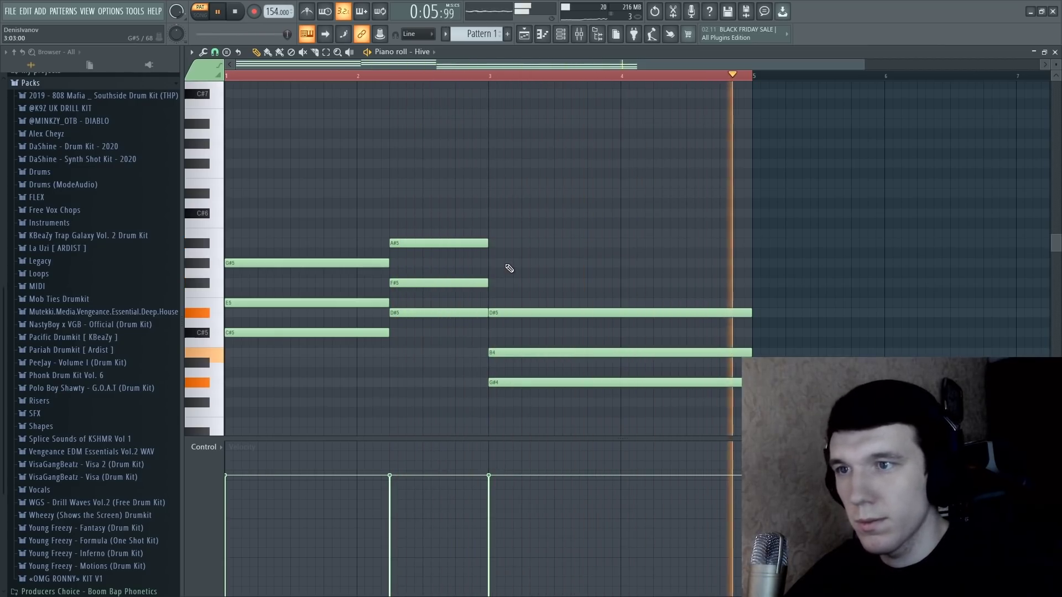
{"action": "key", "text": "space"}
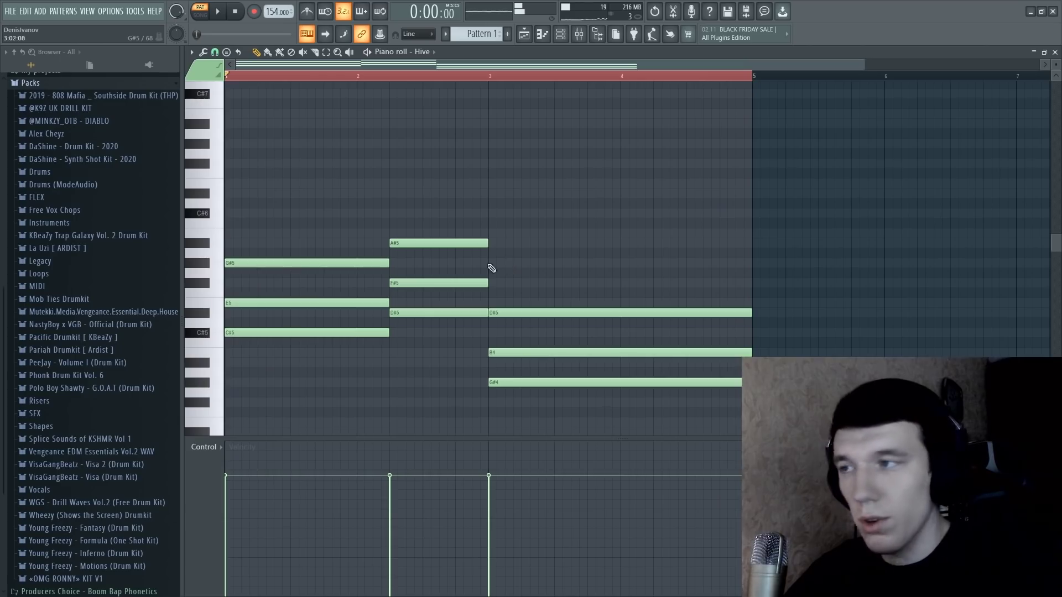
- Duplicate the whole chord progression one octave higher and play the layered chords
{"action": "key", "text": "ctrl+a"}
{"action": "mouse_move", "coordinate": [340, 262]}
{"action": "left_mouse_down"}
{"action": "mouse_move", "coordinate": [372, 263]}
{"action": "mouse_move", "coordinate": [325, 263]}
{"action": "left_mouse_up"}
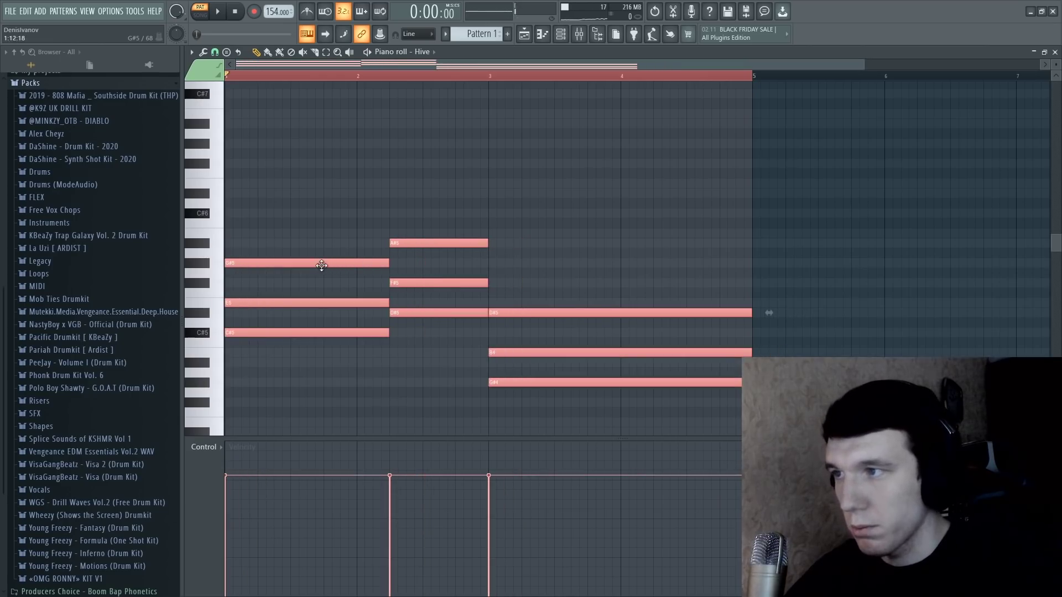
{"action": "left_click_drag", "start_coordinate": [326, 263], "coordinate": [325, 143]}
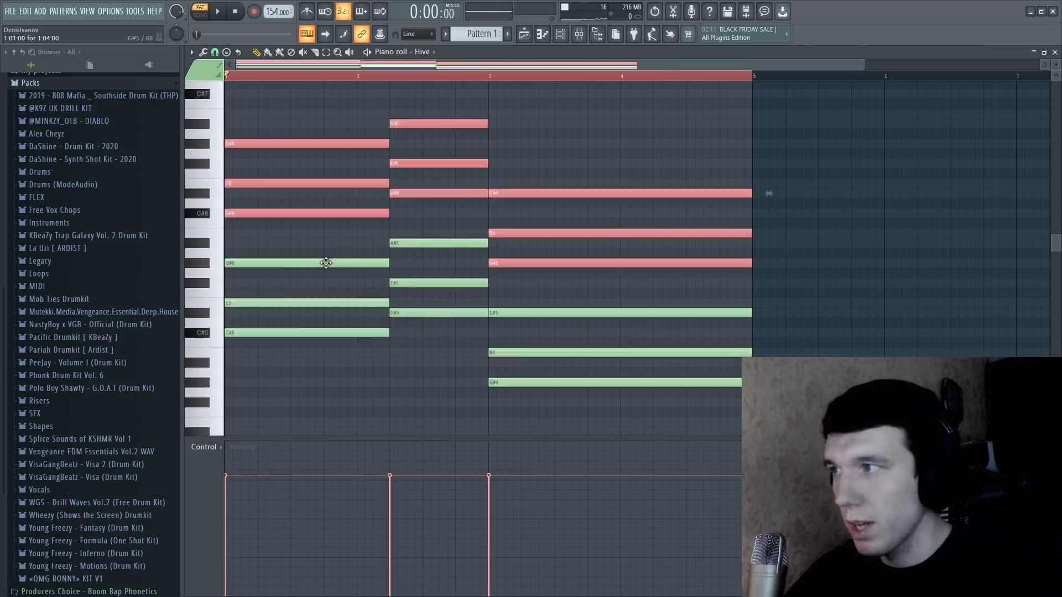
{"action": "key", "text": "ctrl+d"}
{"action": "scroll", "coordinate": [655, 156], "scroll_direction": "up", "scroll_amount": 2}
{"action": "key", "text": "space"}
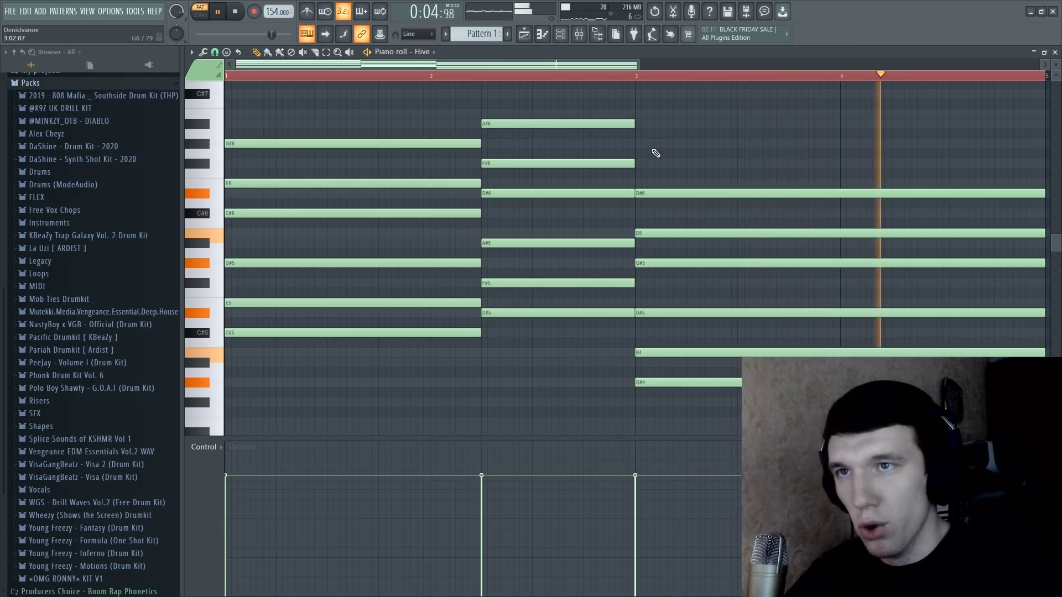
{"action": "key", "text": "space"}
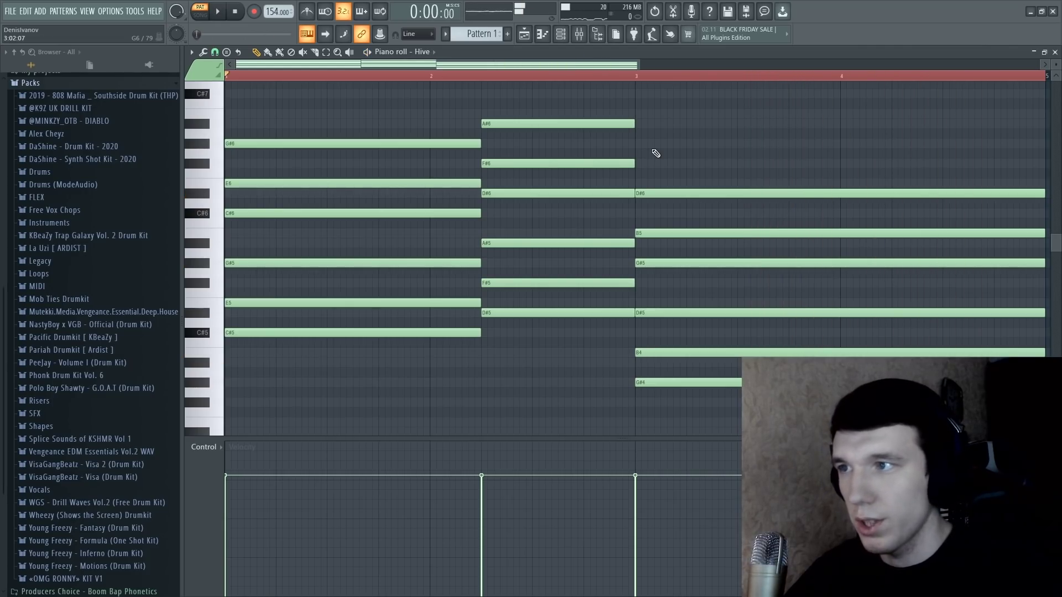
- Remove the upper-octave chord copies to hear the original chords alone, and undo the removal
{"action": "left_click_drag", "start_coordinate": [196, 223], "coordinate": [213, 101]}
{"action": "right_click", "coordinate": [661, 233]}
{"action": "right_click", "coordinate": [666, 263]}
{"action": "key", "text": "Delete"}
{"action": "key", "text": "space"}
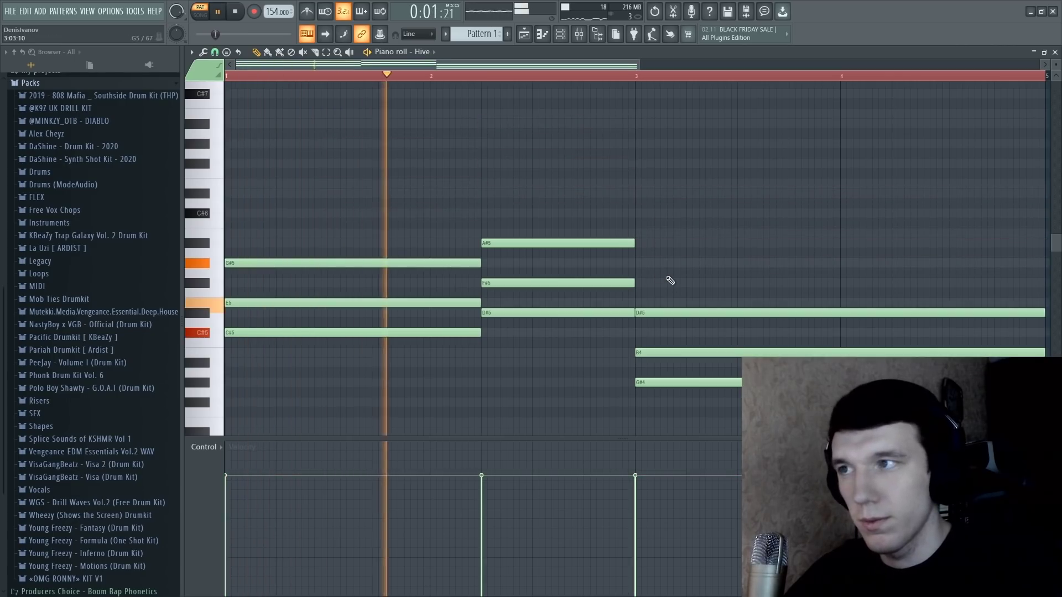
{"action": "key", "text": "ctrl+z"}
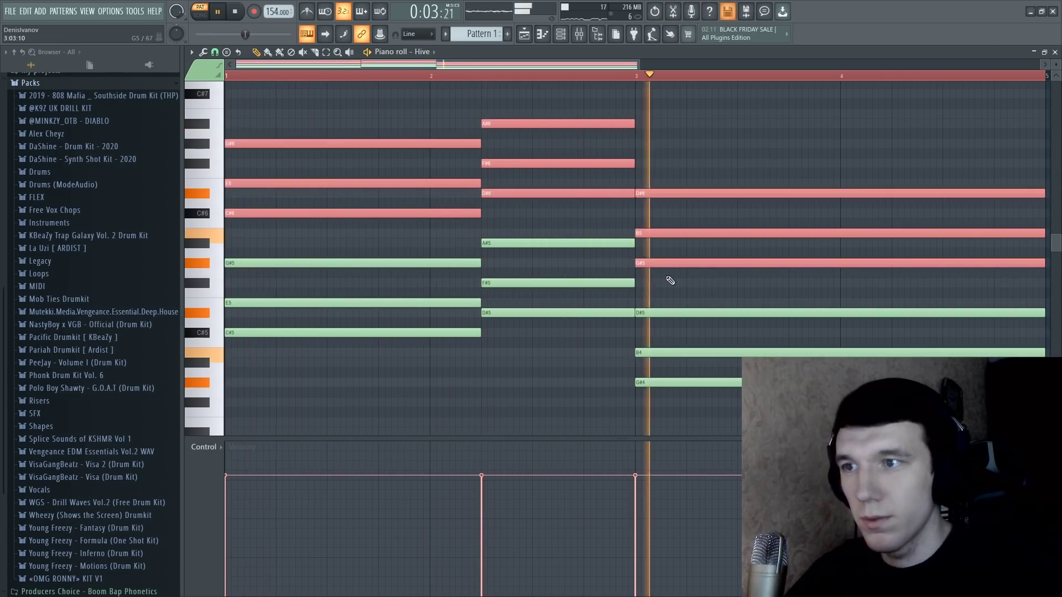
{"action": "left_click", "coordinate": [671, 281]}
{"action": "key", "text": "space"}
- Strum the Hive chords by raising the start time strength slightly, and listen to the result
{"action": "key", "text": "F7"}
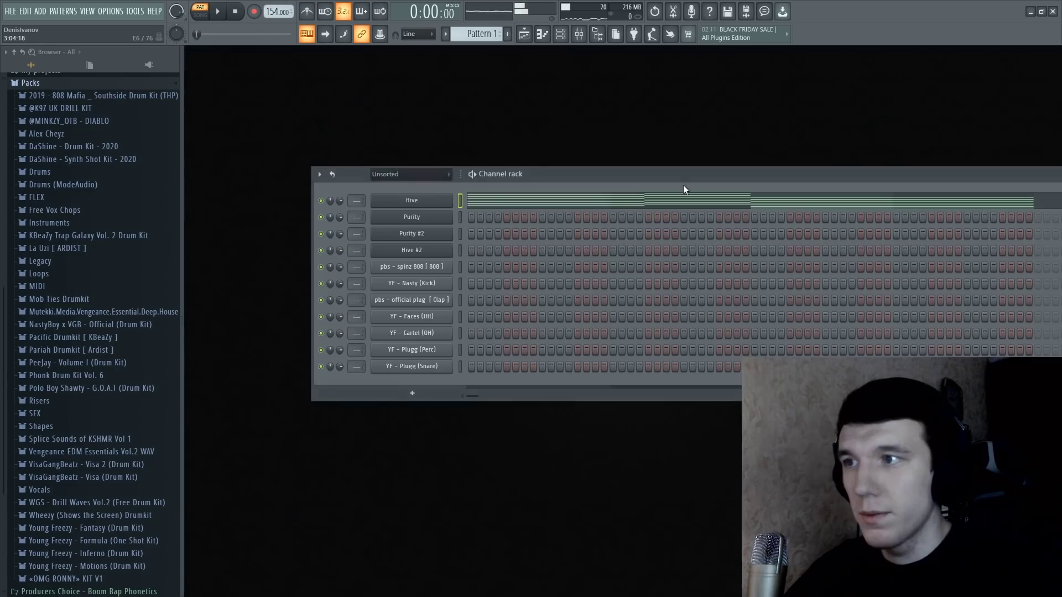
{"action": "left_click", "coordinate": [473, 203]}
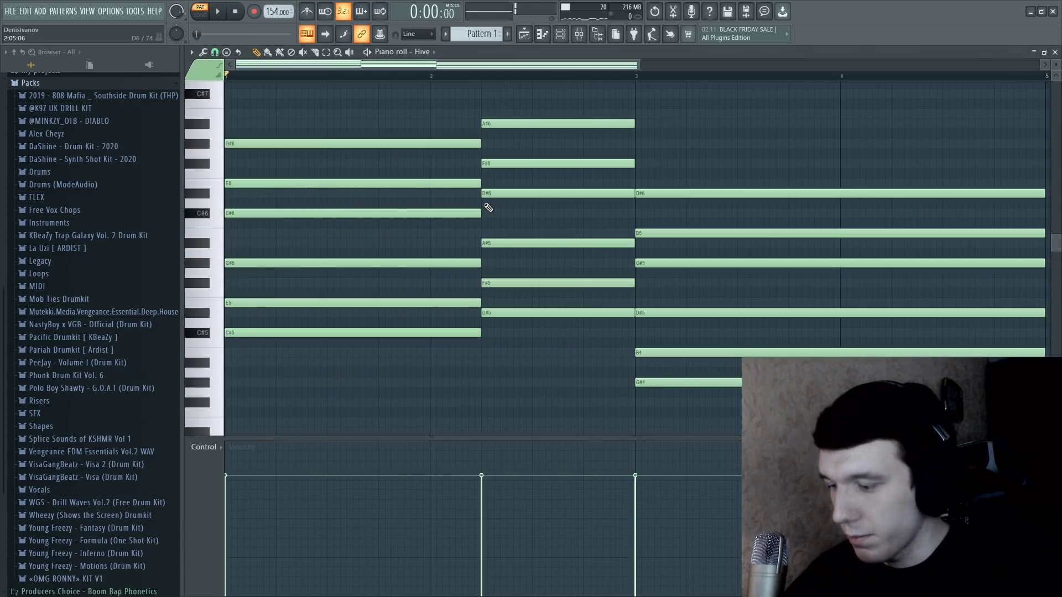
{"action": "left_click", "coordinate": [203, 52]}
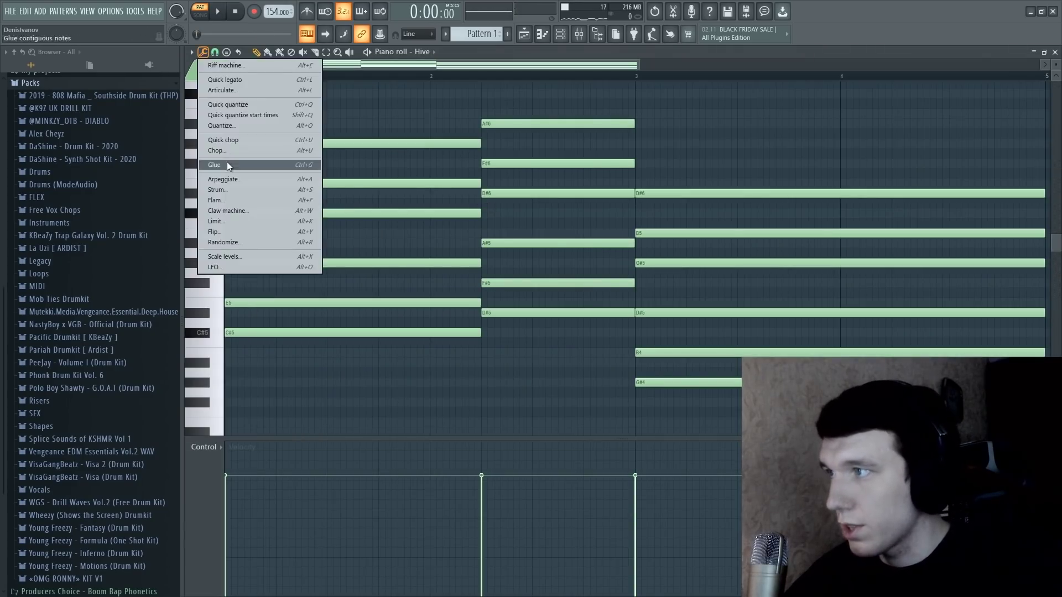
{"action": "left_click", "coordinate": [228, 191]}
{"action": "left_click_drag", "start_coordinate": [587, 488], "coordinate": [586, 511]}
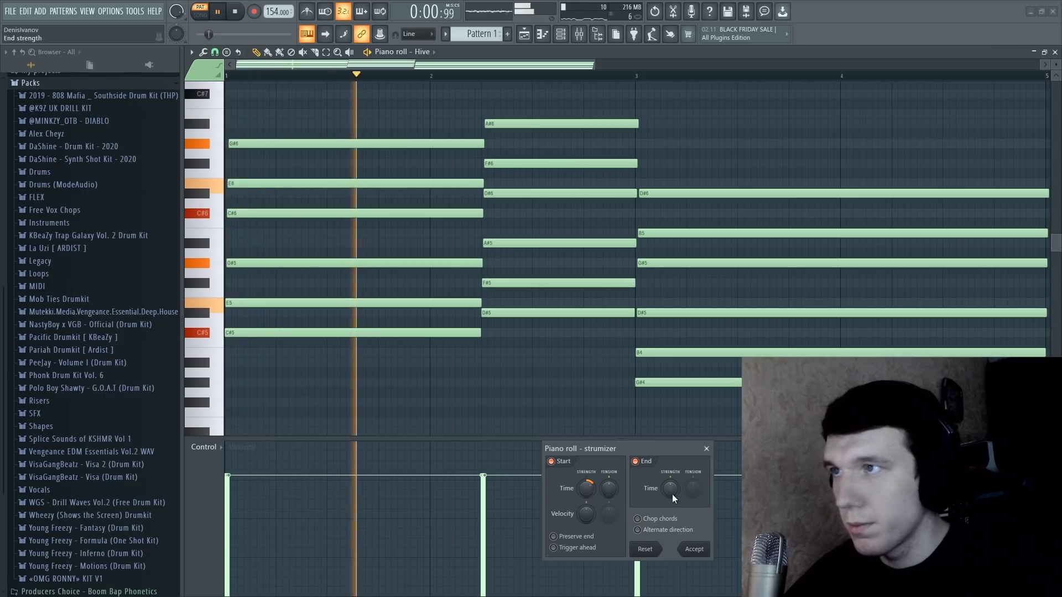
{"action": "left_click", "coordinate": [694, 550]}
{"action": "left_click_drag", "start_coordinate": [591, 70], "coordinate": [780, 70]}
{"action": "key", "text": "space"}
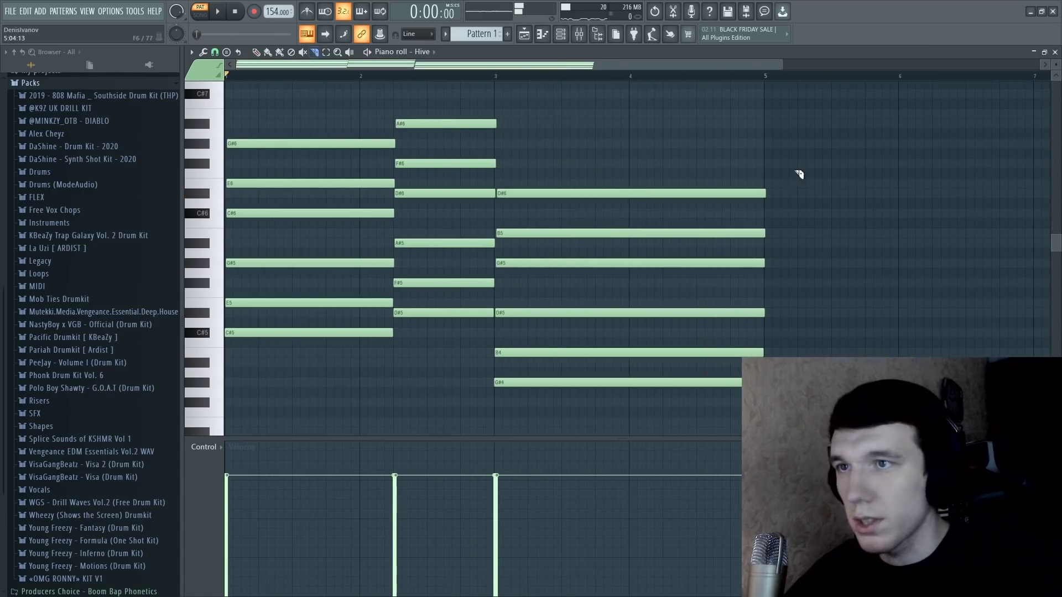
- Slice off and remove the chord tails that extend past the end of bar 4, and check the playback
{"action": "scroll", "coordinate": [802, 266], "scroll_direction": "down", "scroll_amount": 5}
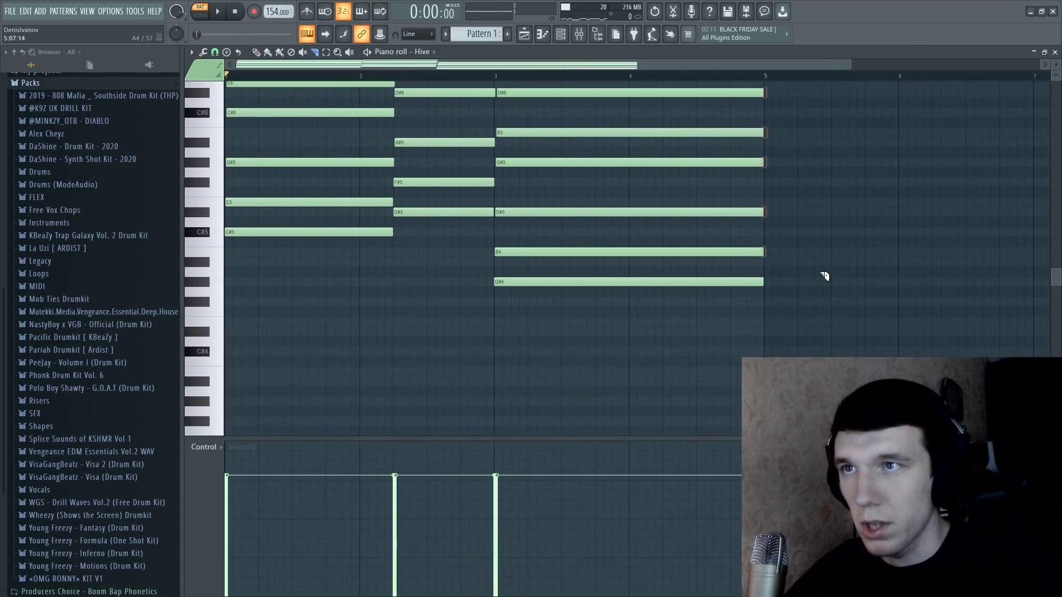
{"action": "key", "text": "ctrl+a"}
{"action": "scroll", "coordinate": [802, 233], "scroll_direction": "up", "scroll_amount": 7}
{"action": "key", "text": "space"}
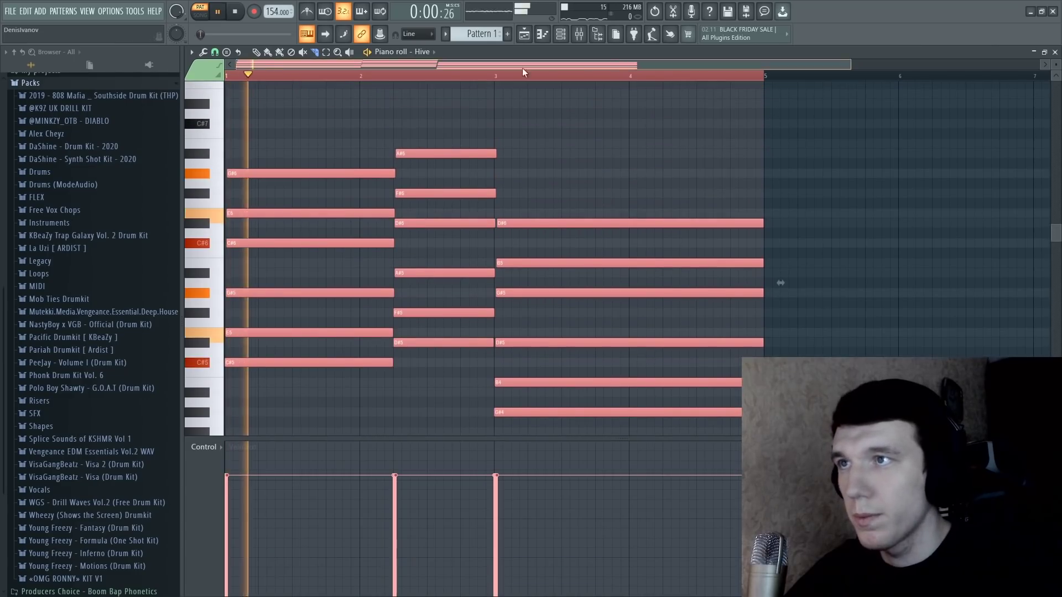
{"action": "key", "text": "space"}
- Open the Purity channel's piano roll and draw a G#6 note about half a bar long, ending at bar 2
{"action": "key", "text": "F7"}
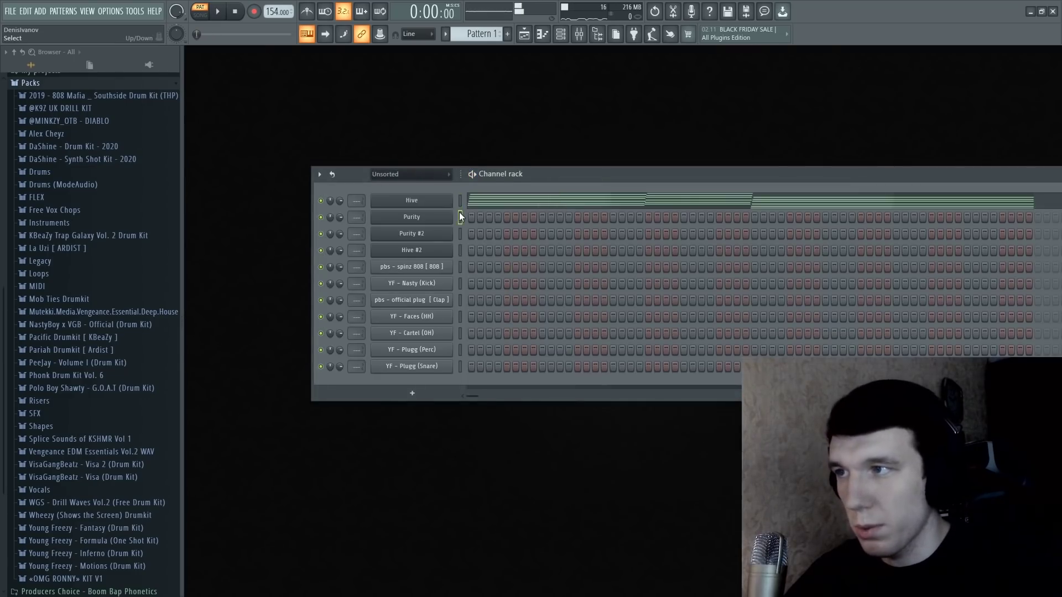
{"action": "key", "text": "F7"}
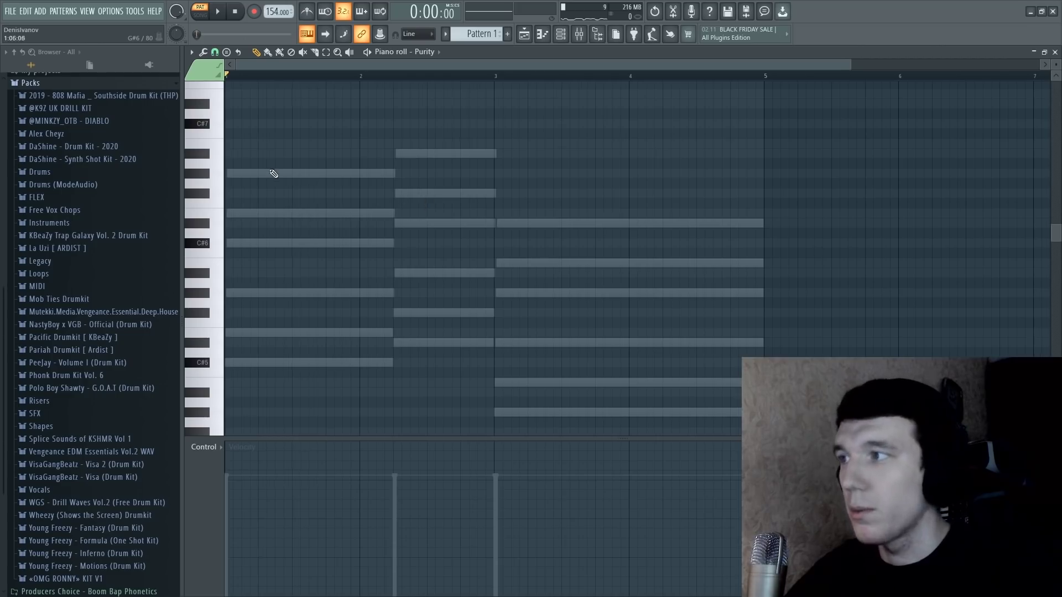
{"action": "scroll", "coordinate": [269, 173], "scroll_direction": "up", "scroll_amount": 2}
{"action": "left_click", "coordinate": [335, 173]}
{"action": "left_click_drag", "start_coordinate": [735, 187], "coordinate": [426, 187]}
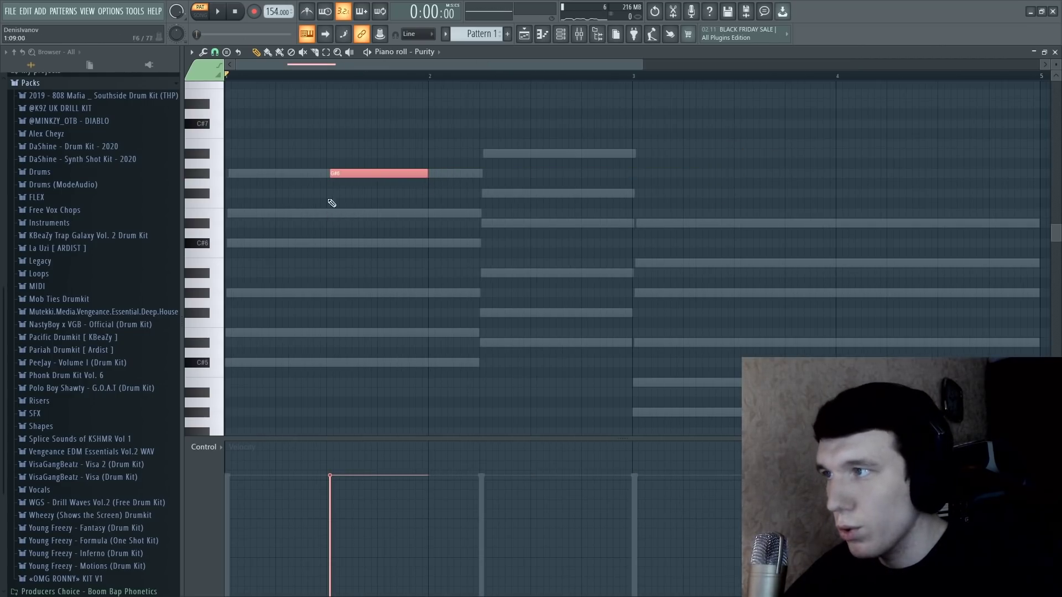
- Add a very short E6 grace note just before the G#6 note and play it against the chords
{"action": "left_click", "coordinate": [329, 214]}
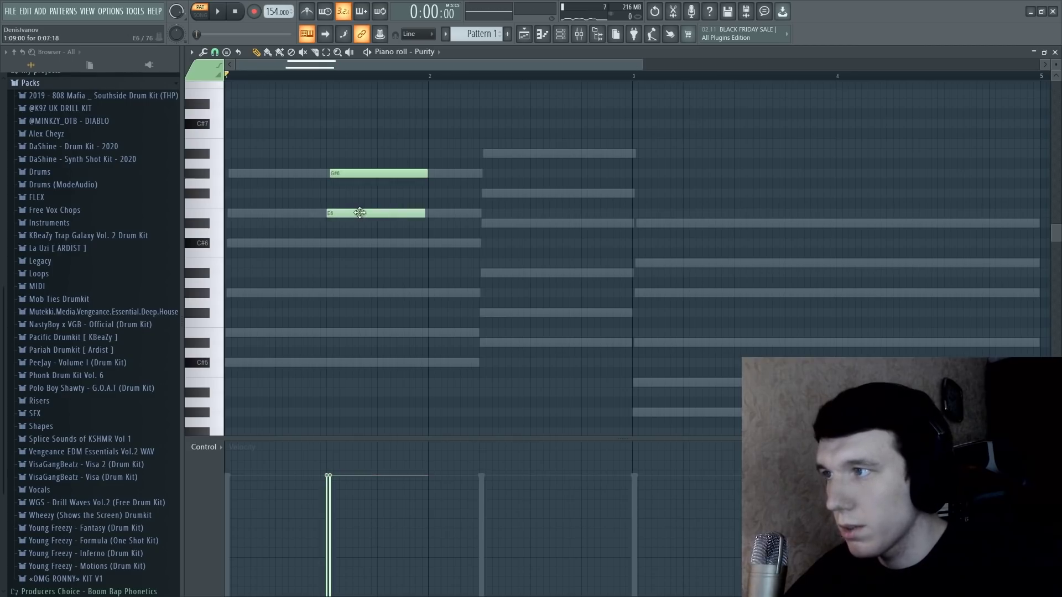
{"action": "key", "text": "space"}
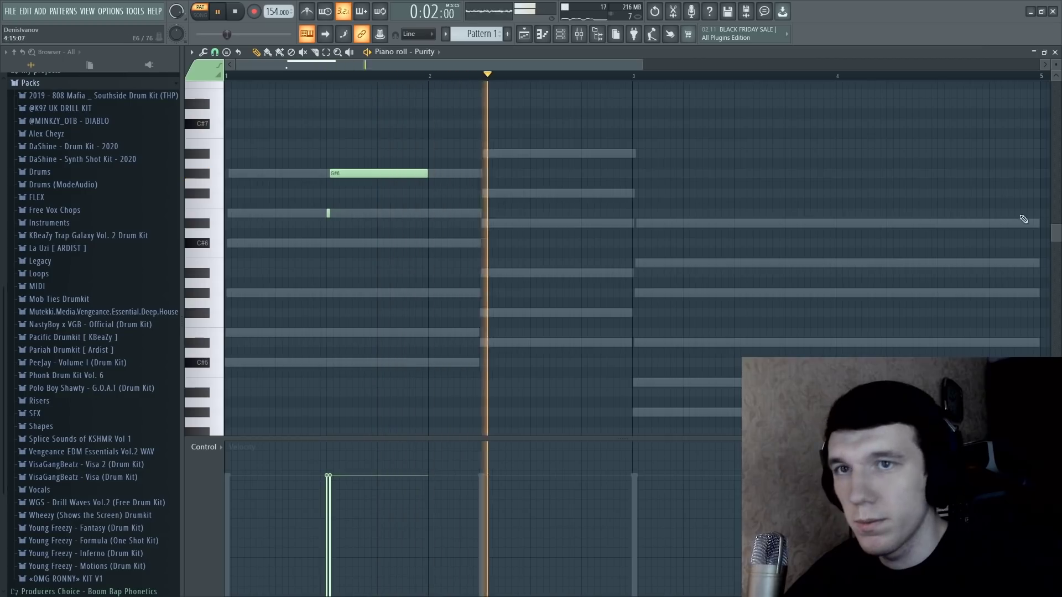
{"action": "key", "text": "space"}
{"action": "scroll", "coordinate": [423, 223], "scroll_direction": "up", "scroll_amount": 2}
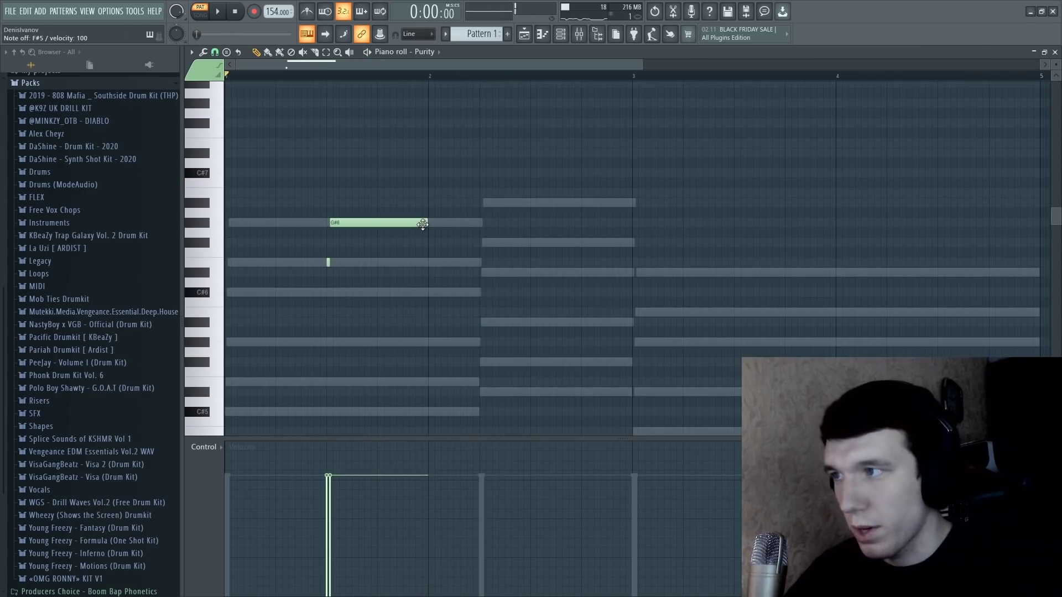
{"action": "key", "text": "space"}
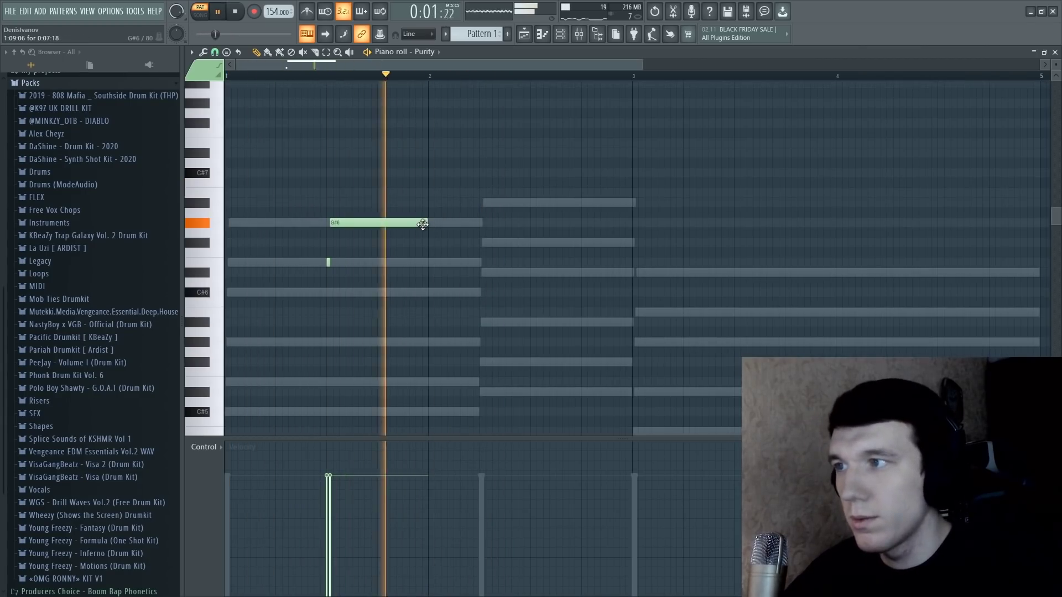
- Add rising C#6, D#6 and F#6 notes to the Purity melody in bar 2, and remove the trial F#6 note in bar 3
{"action": "key", "text": "space"}
{"action": "left_click", "coordinate": [546, 272]}
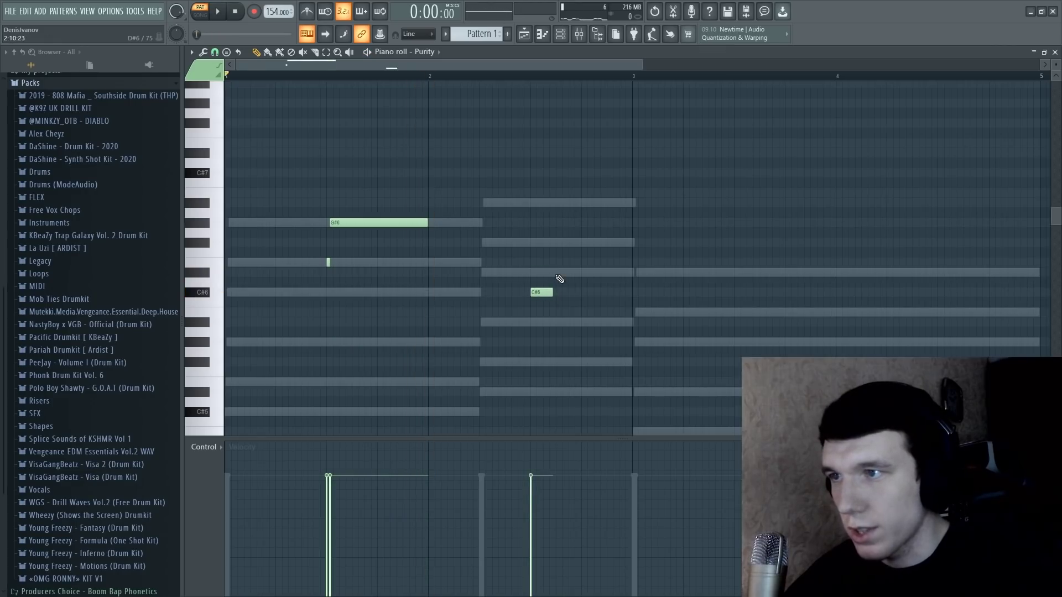
{"action": "left_click", "coordinate": [586, 243]}
{"action": "mouse_move", "coordinate": [622, 242]}
{"action": "left_mouse_down"}
{"action": "mouse_move", "coordinate": [641, 244]}
{"action": "mouse_move", "coordinate": [632, 243]}
{"action": "left_mouse_up"}
{"action": "right_click", "coordinate": [641, 244]}
{"action": "key", "text": "space"}
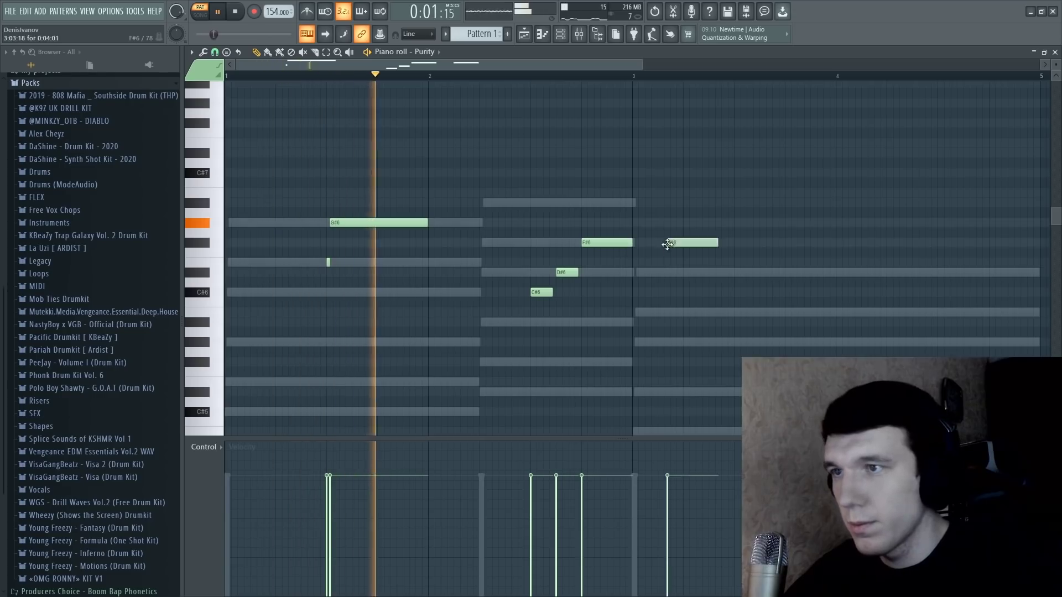
{"action": "key", "text": "space"}
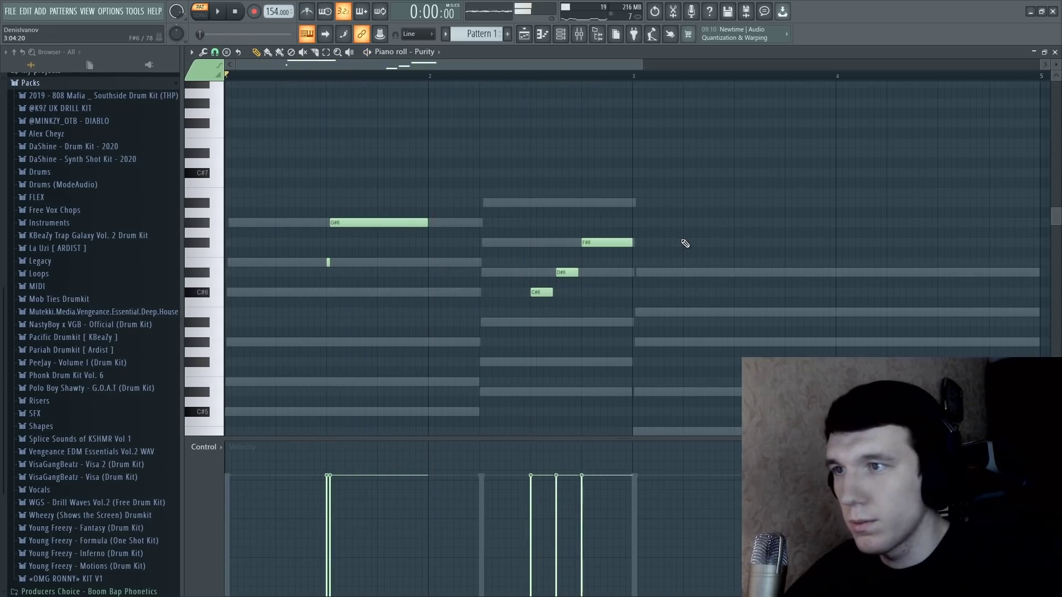
- Add a D#6 note at the start of bar 3, lengthen it to about half a bar, and play the melody
{"action": "left_click", "coordinate": [637, 274]}
{"action": "key", "text": "space"}
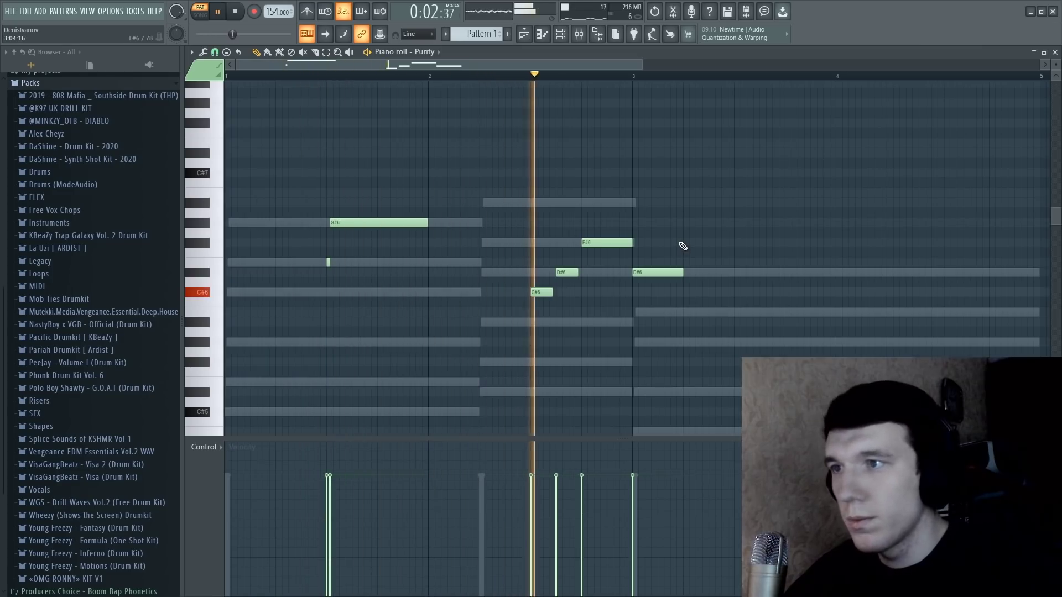
{"action": "key", "text": "space"}
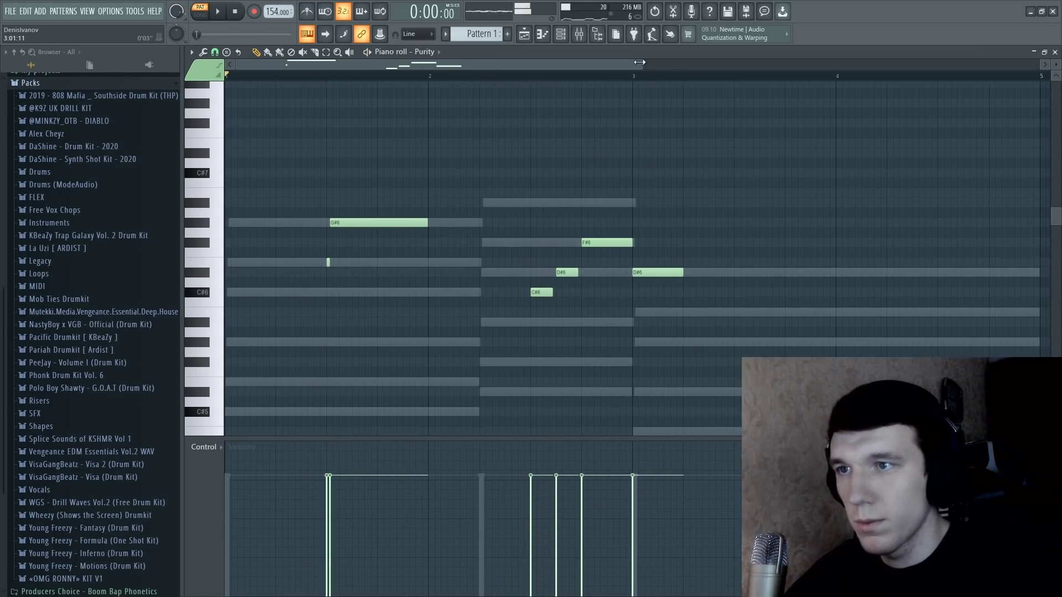
{"action": "scroll", "coordinate": [640, 226], "scroll_direction": "down", "scroll_amount": 2}
{"action": "left_click_drag", "start_coordinate": [611, 272], "coordinate": [654, 273]}
{"action": "key", "text": "space"}
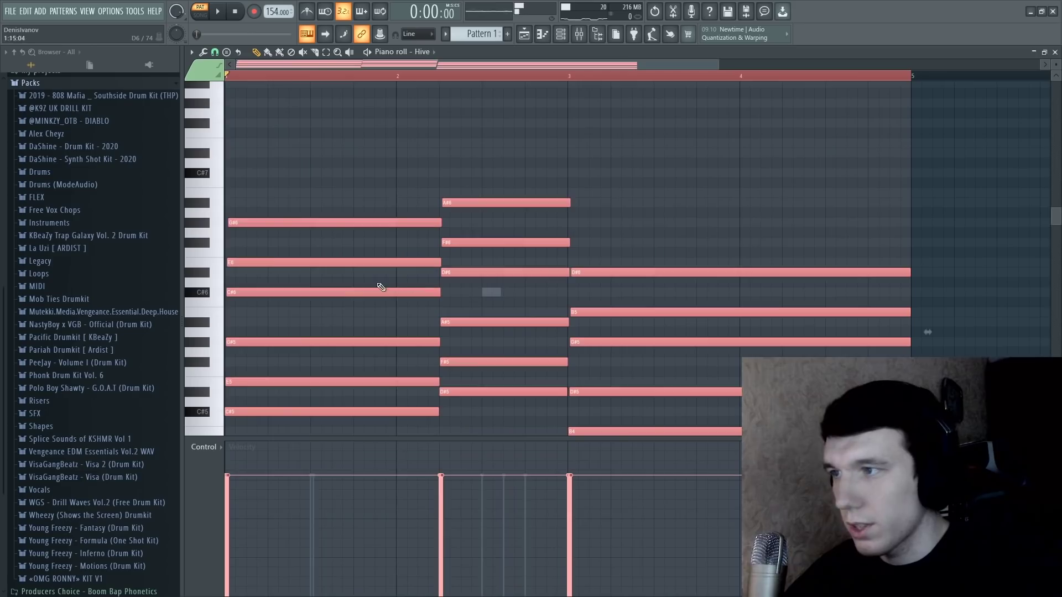
- Duplicate the Hive chords into bars 5 to 8, and add a C#6 grace note, E6 and D#6 to Purity in bar 5
{"action": "key", "text": "ctrl+b"}
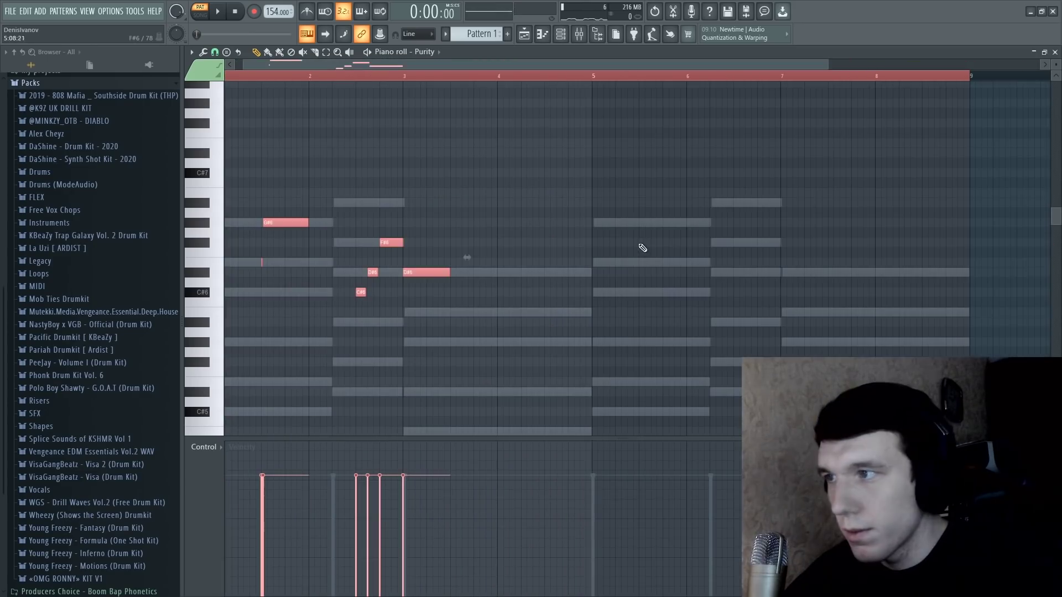
{"action": "left_click", "coordinate": [668, 244]}
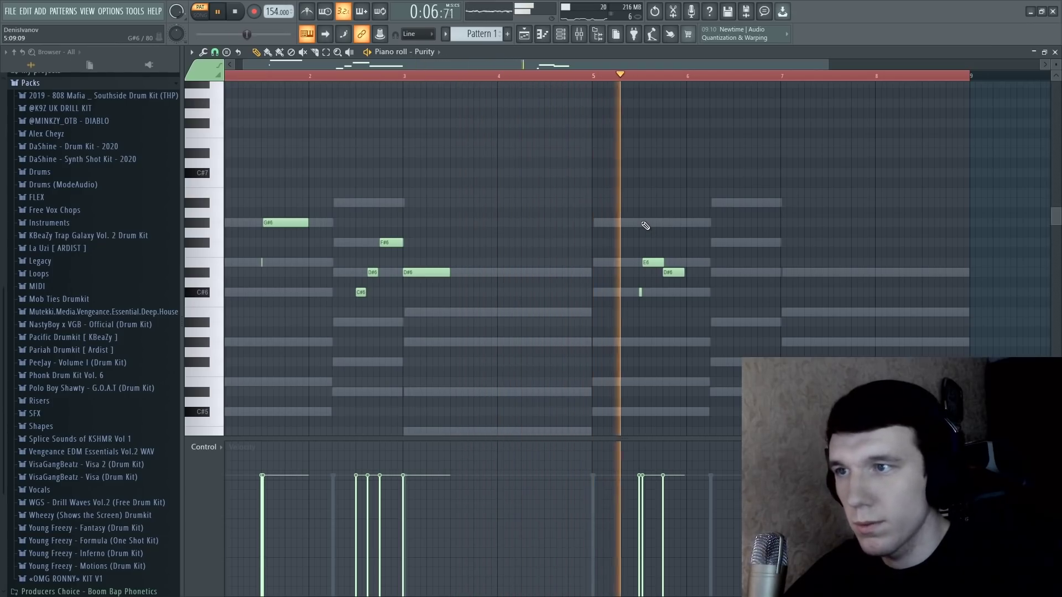
{"action": "key", "text": "space"}
- Continue the Purity melody in bar 6 with a C#6 grace note followed by descending D#6, C#6 and B5 notes, checking playback
{"action": "left_click_drag", "start_coordinate": [658, 228], "coordinate": [630, 299]}
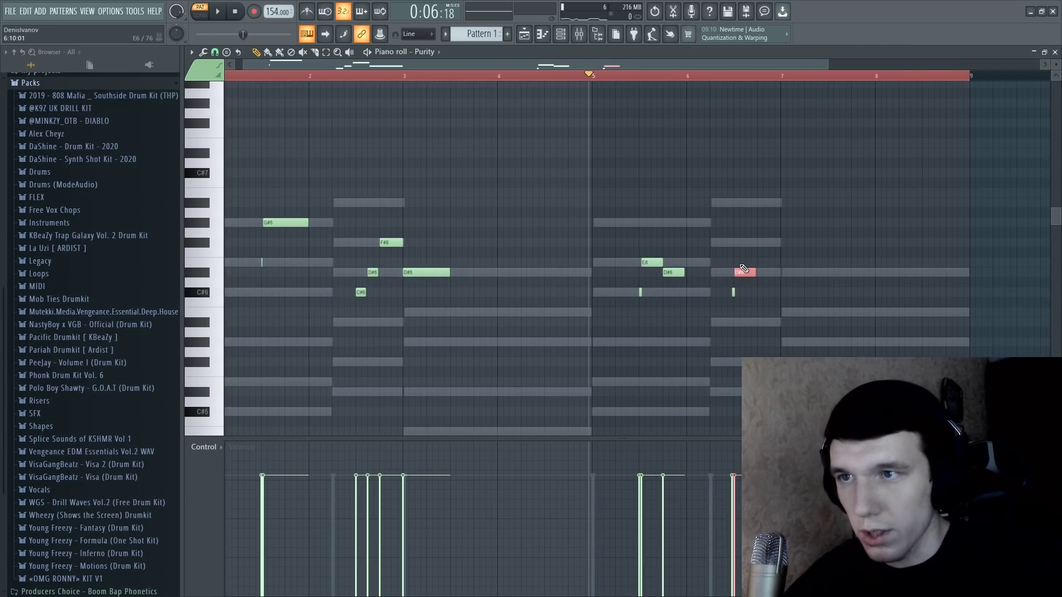
{"action": "left_click_drag", "start_coordinate": [765, 293], "coordinate": [747, 273]}
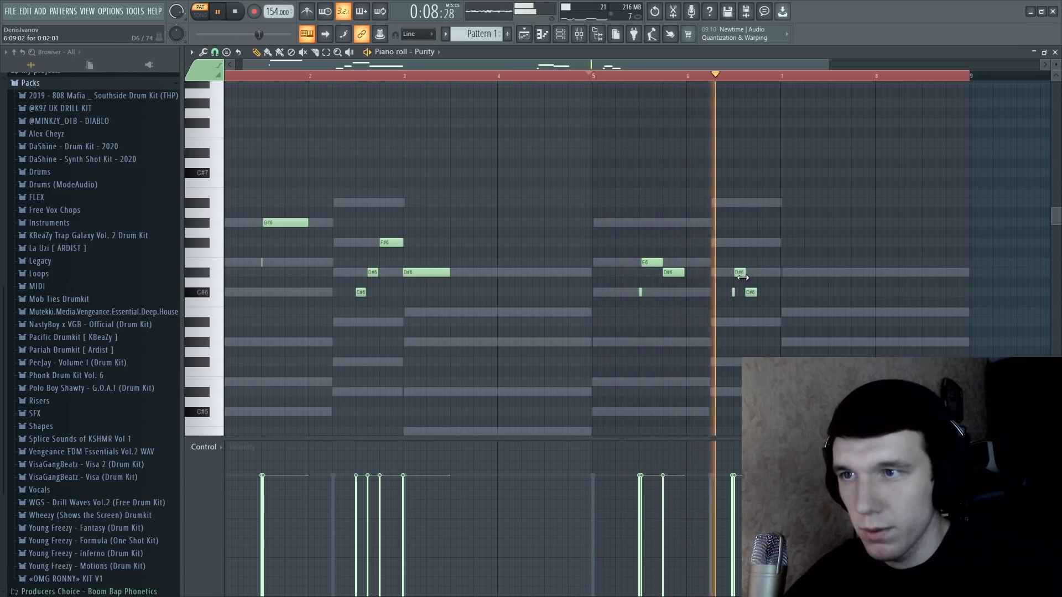
{"action": "key", "text": "space"}
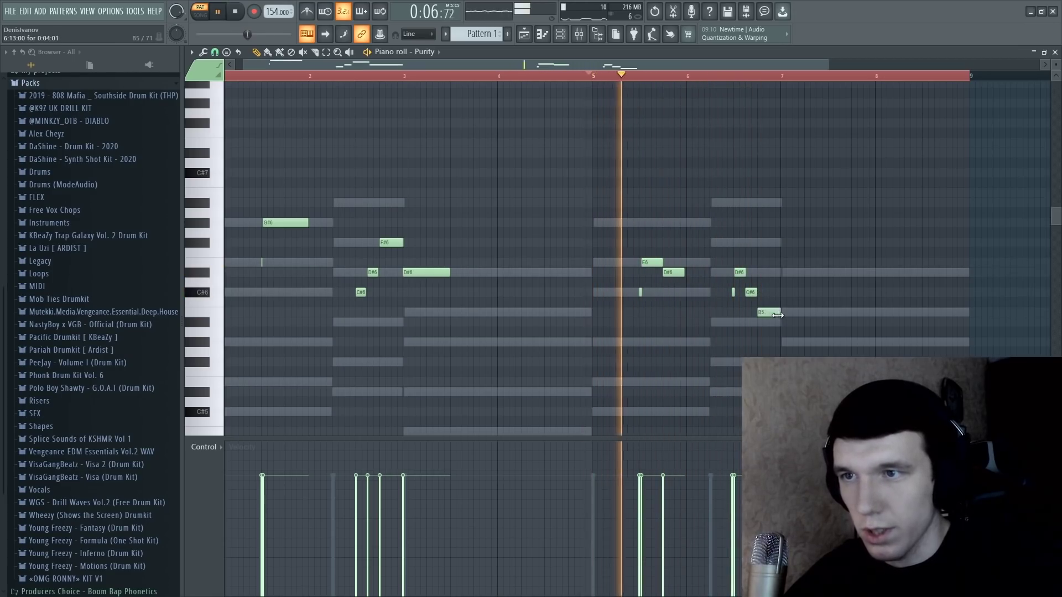
{"action": "left_click_drag", "start_coordinate": [765, 312], "coordinate": [780, 313]}
{"action": "key", "text": "space"}
{"action": "key", "text": "space"}
- Add a half-bar G#5 note at bar 7, and close the phrase with short F#5 and G#5 notes at the end of bar 8
{"action": "left_click_drag", "start_coordinate": [798, 322], "coordinate": [828, 343]}
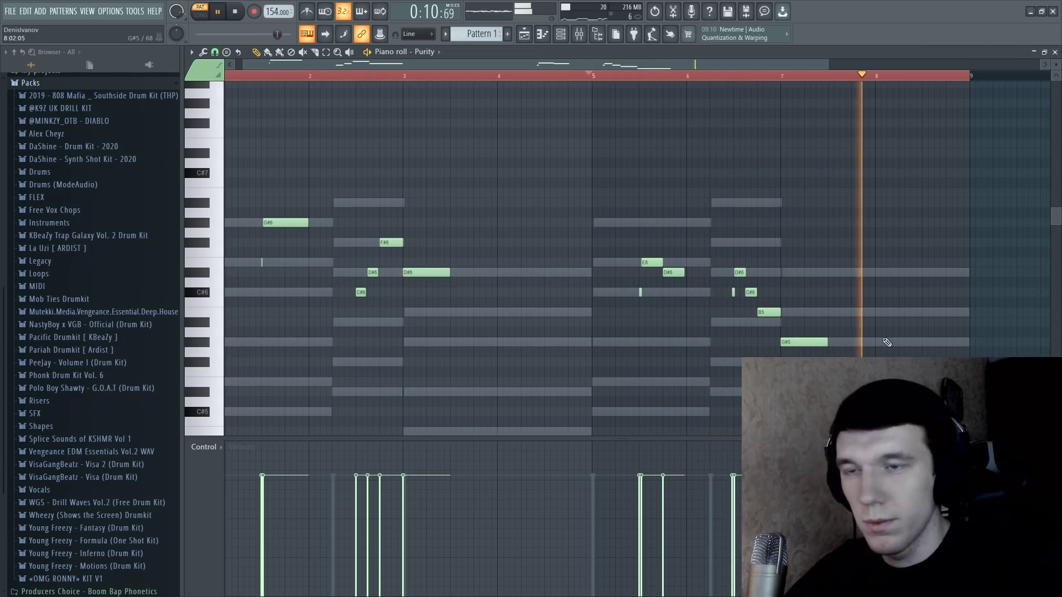
{"action": "left_click_drag", "start_coordinate": [940, 324], "coordinate": [939, 362]}
{"action": "key", "text": "space"}
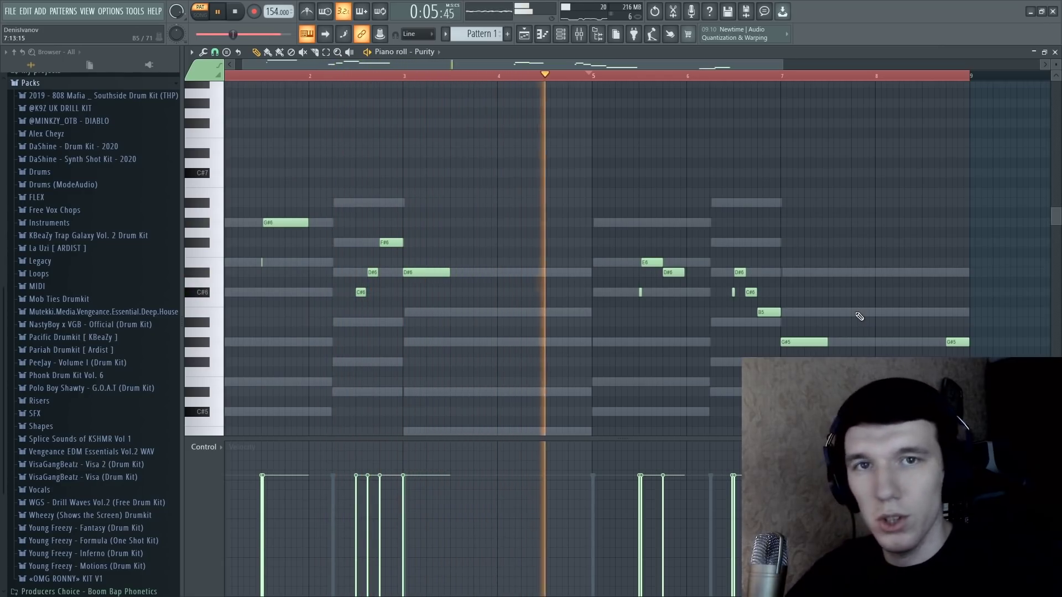
- Listen to the second half of the Purity melody against the chords from bar 5
{"action": "key", "text": "space"}
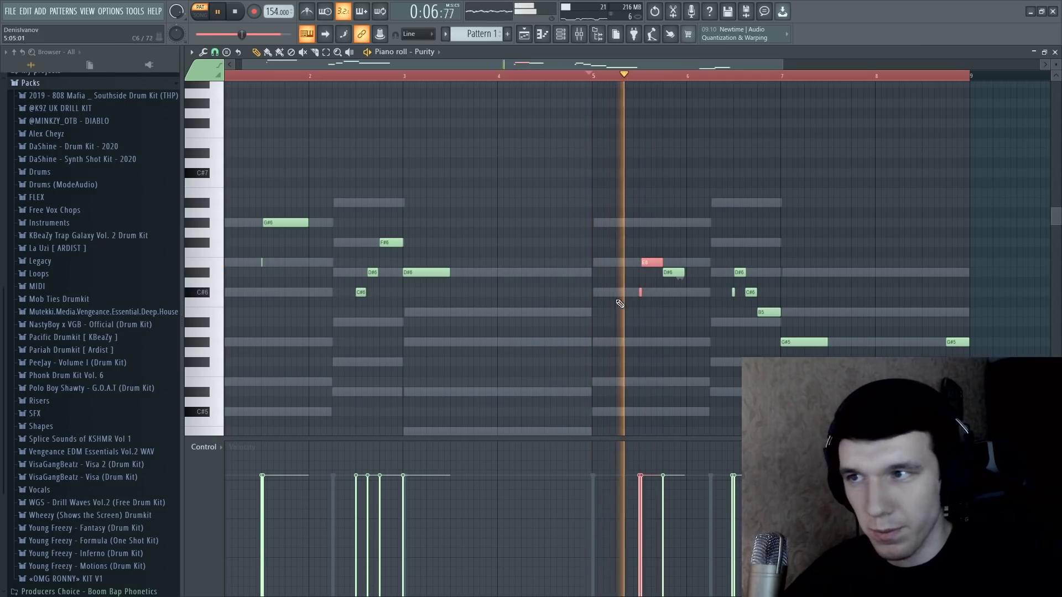
{"action": "key", "text": "space"}
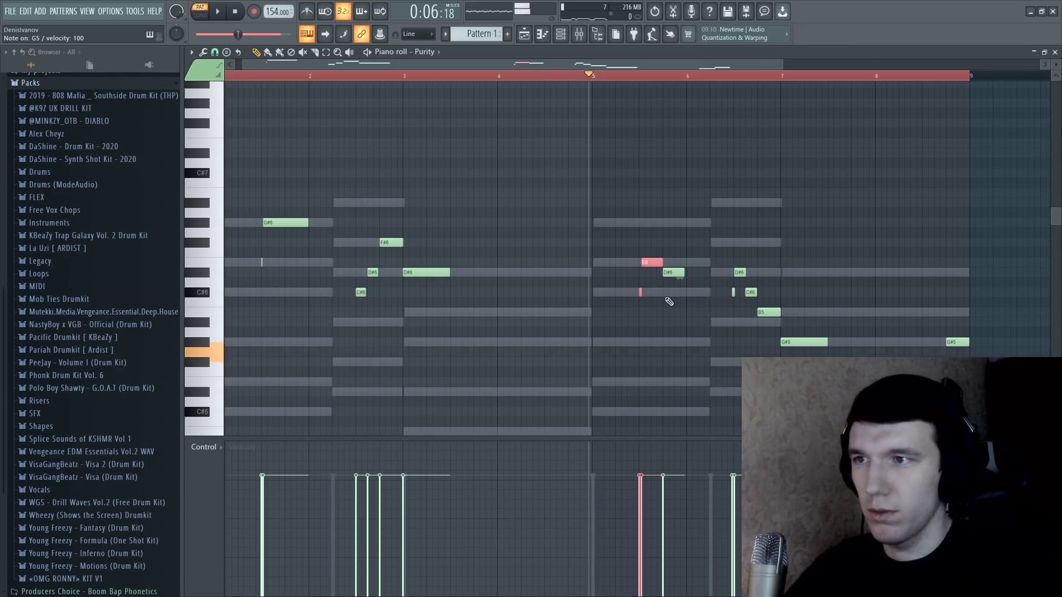
{"action": "key", "text": "space"}
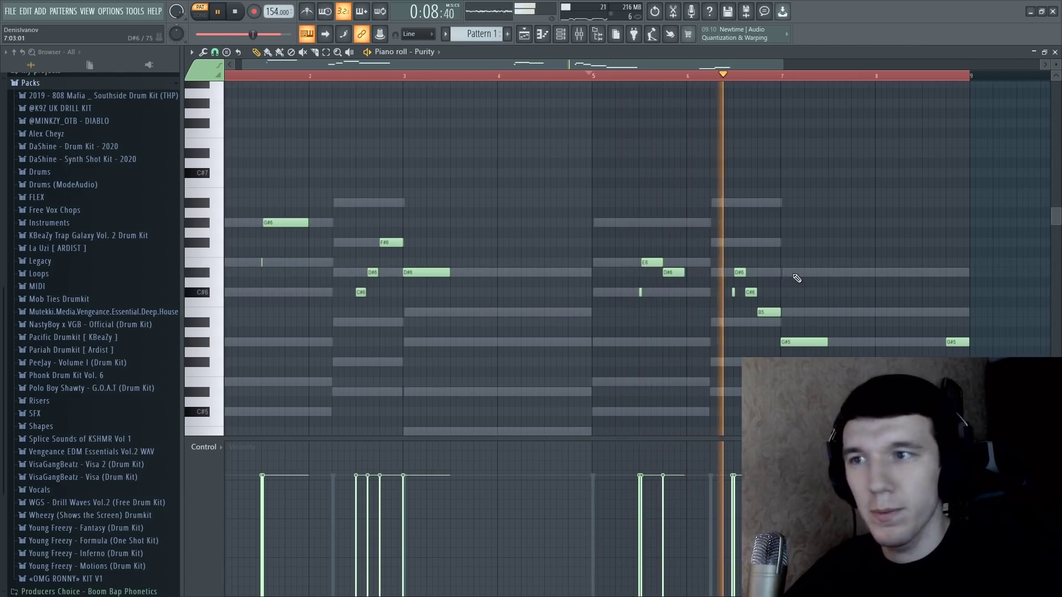
{"action": "key", "text": "space"}
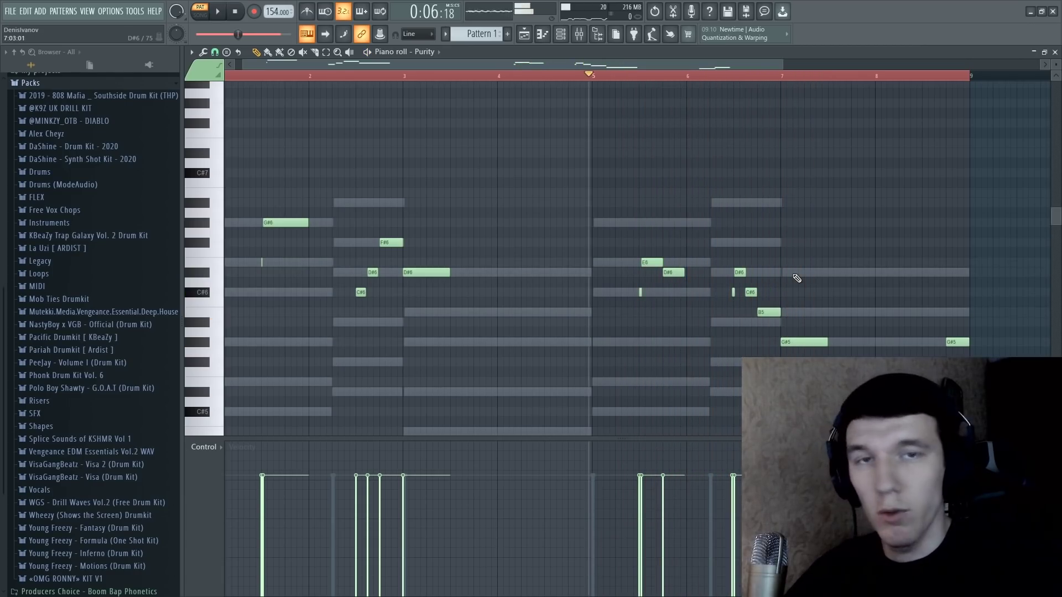
- Open the Purity #2 channel's piano roll and draw long C#5, F#5 and D#5 notes under the three chords of bars 1 to 4
{"action": "key", "text": "F7"}
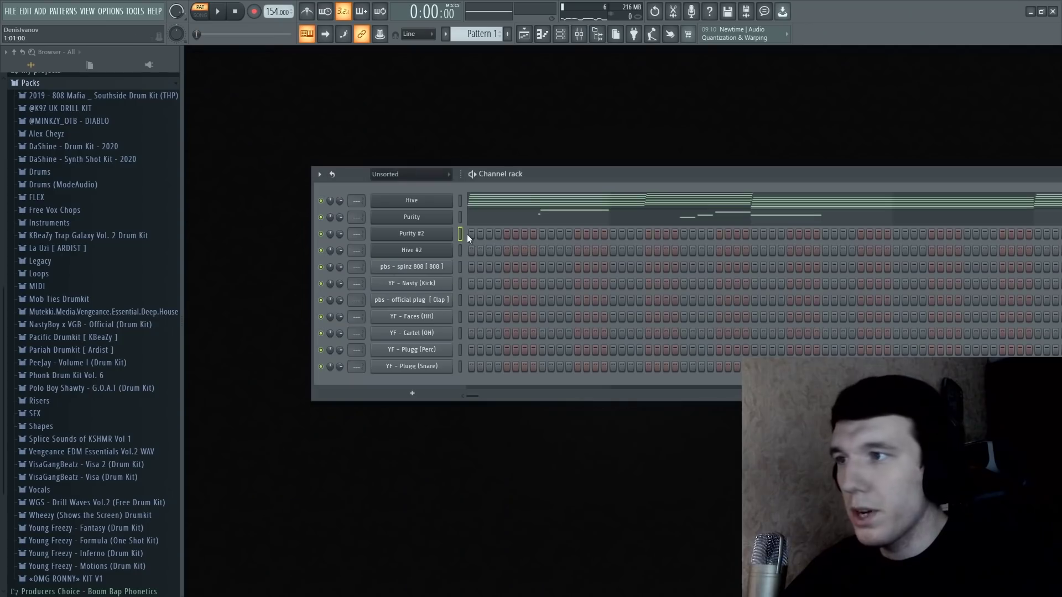
{"action": "right_click", "coordinate": [451, 239]}
{"action": "left_click", "coordinate": [470, 234]}
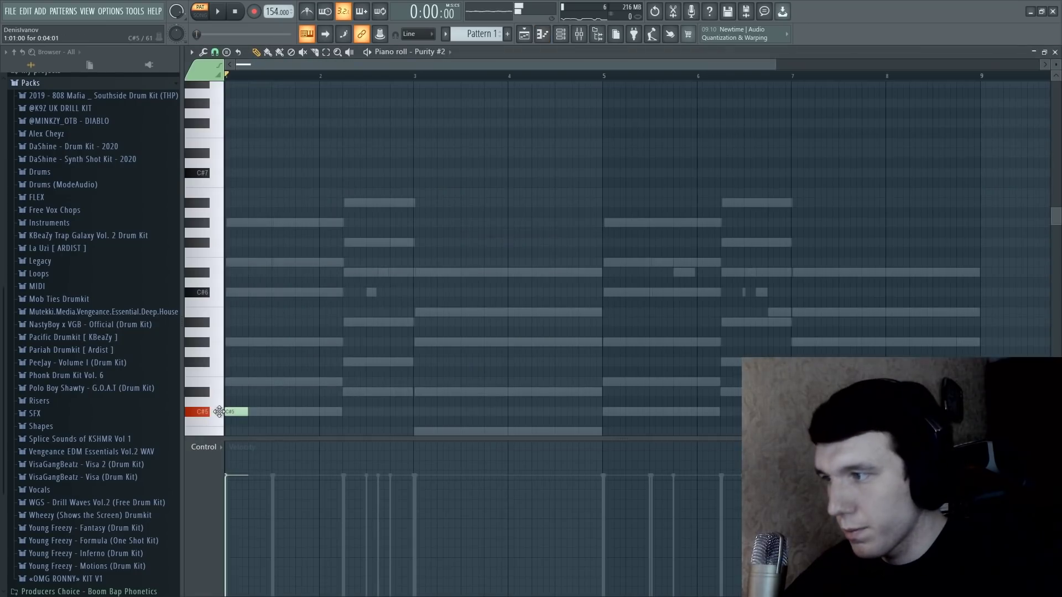
{"action": "left_click_drag", "start_coordinate": [311, 420], "coordinate": [339, 422]}
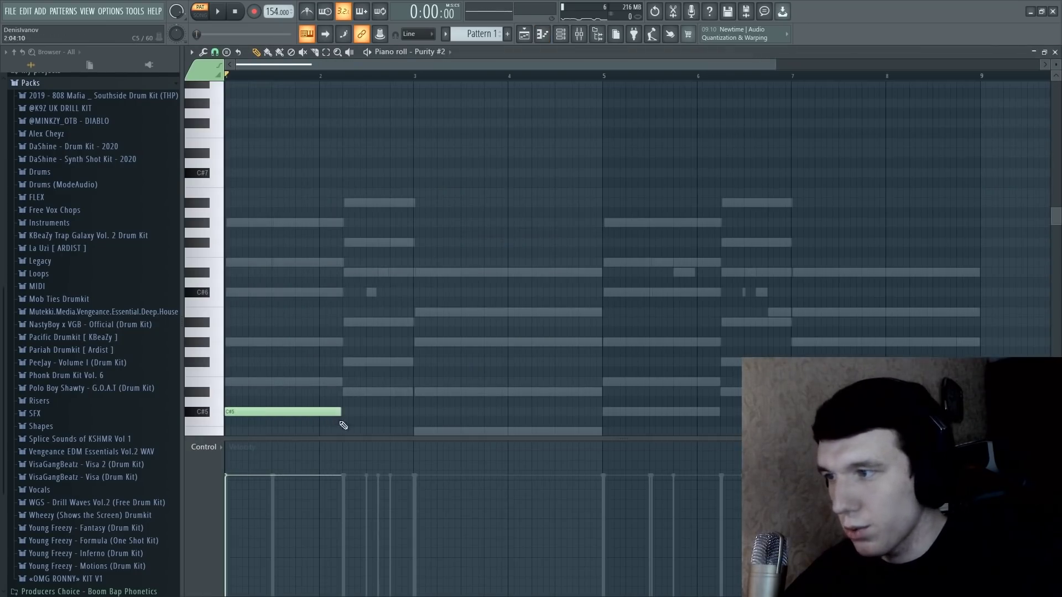
{"action": "left_click_drag", "start_coordinate": [458, 362], "coordinate": [414, 367]}
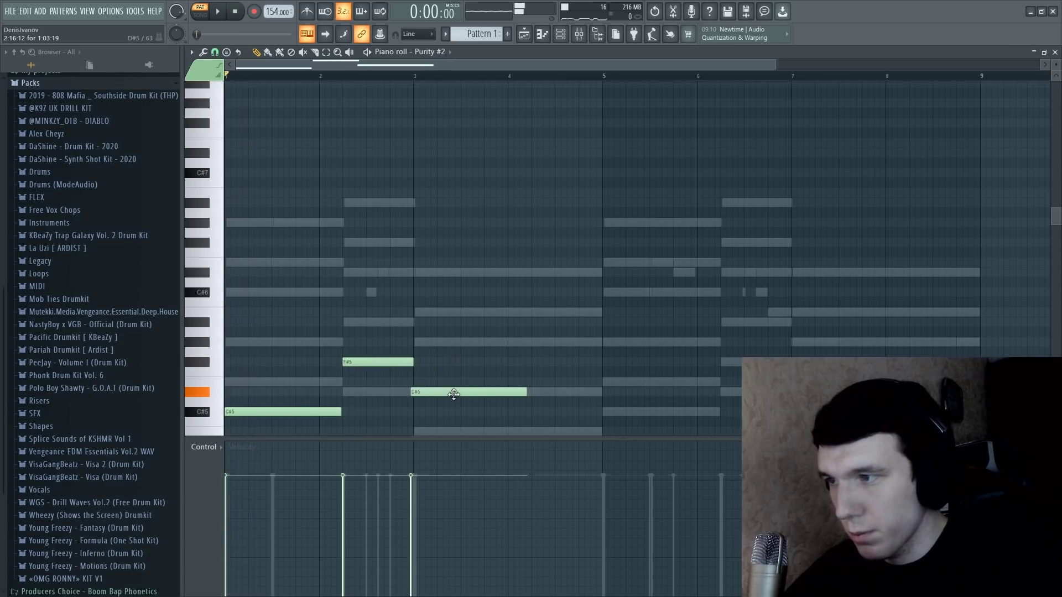
{"action": "left_click_drag", "start_coordinate": [598, 407], "coordinate": [602, 408]}
{"action": "left_click", "coordinate": [561, 352]}
{"action": "right_click", "coordinate": [569, 352]}
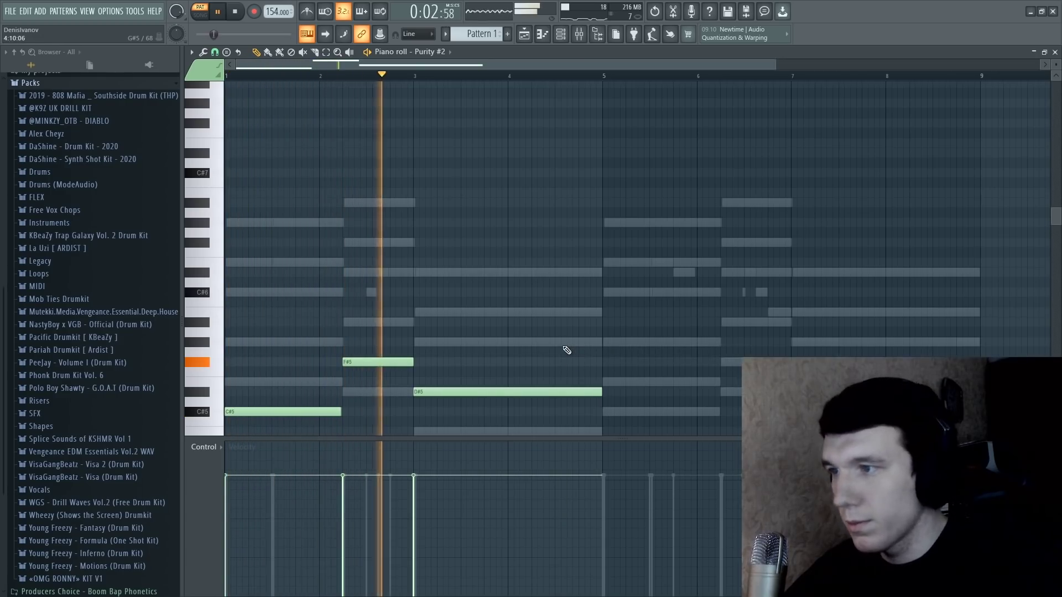
- Duplicate the three Purity #2 notes into bars 5 to 8 and listen to the result
{"action": "key", "text": "ctrl+a"}
{"action": "scroll", "coordinate": [343, 353], "scroll_direction": "down", "scroll_amount": 3}
{"action": "key", "text": "ctrl+b"}
{"action": "left_click", "coordinate": [773, 332]}
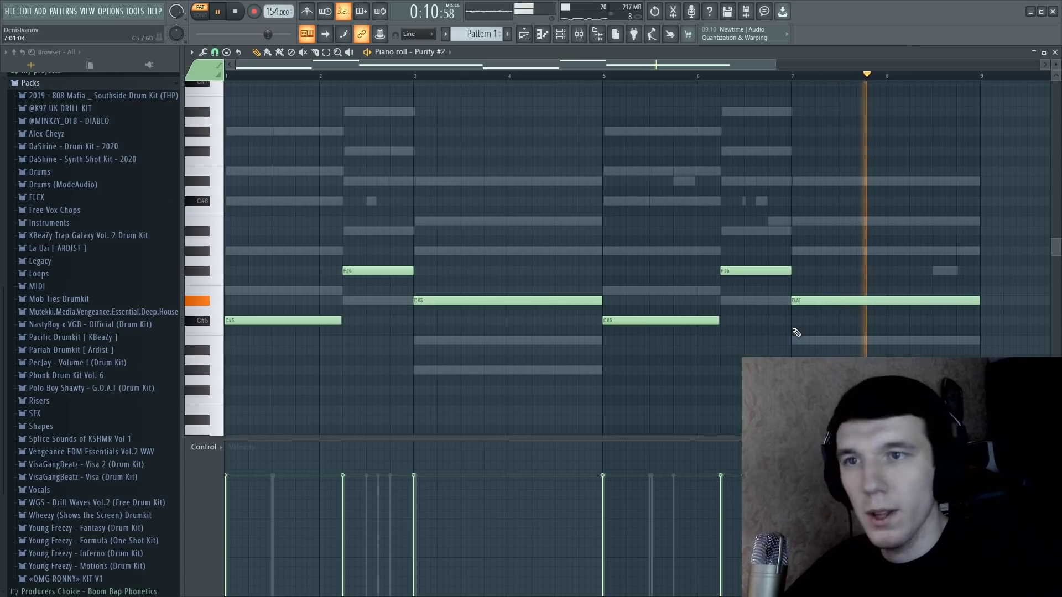
{"action": "key", "text": "space"}
- Check where the Purity #2 and Purity parts end near bar 9, and play the pattern briefly
{"action": "left_click", "coordinate": [979, 303]}
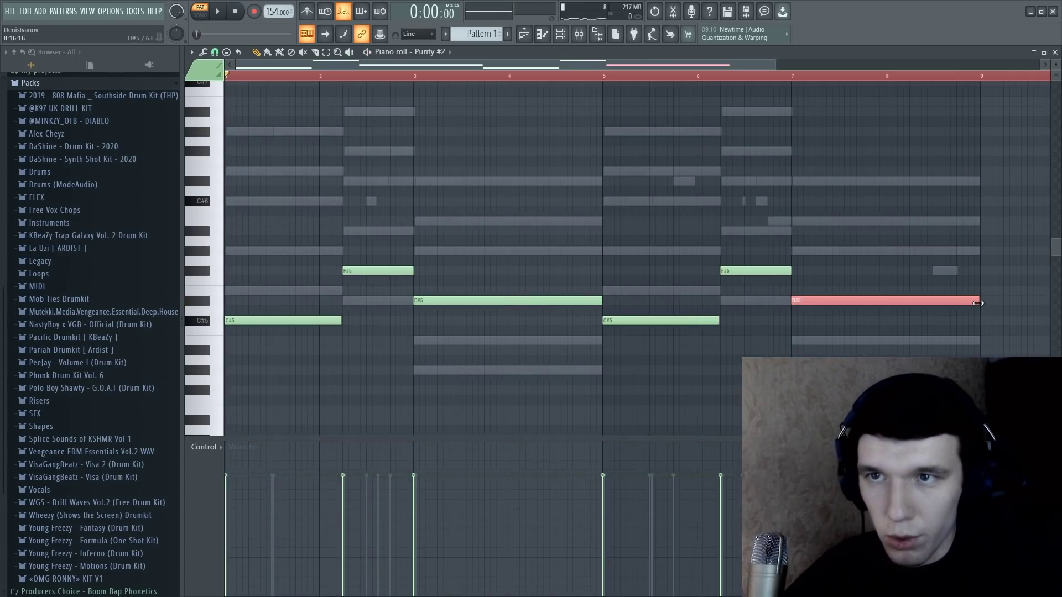
{"action": "key", "text": "ctrl+a"}
{"action": "double_click", "coordinate": [970, 252]}
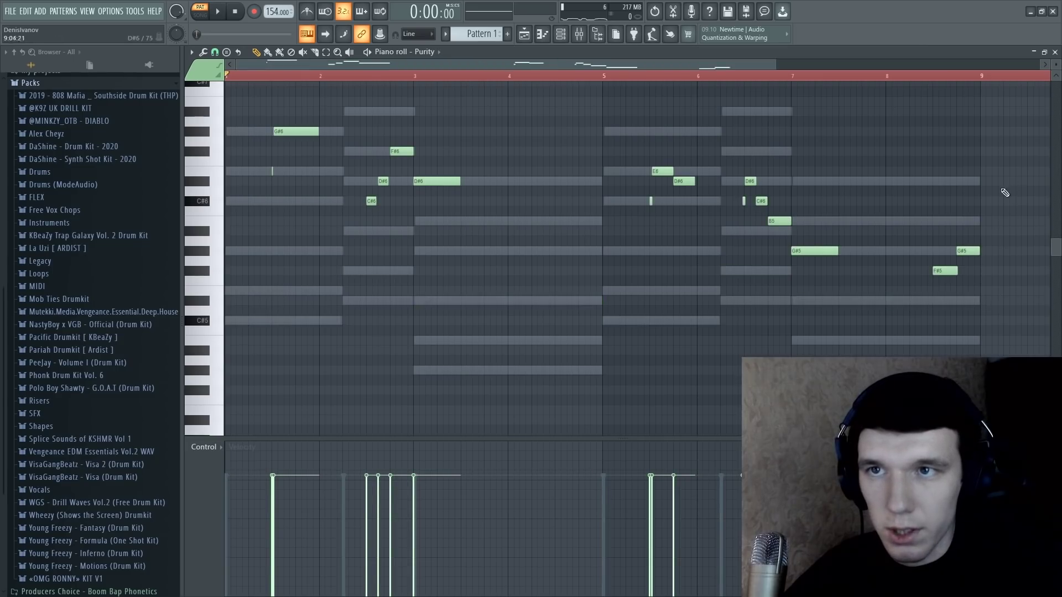
{"action": "key", "text": "ctrl+a"}
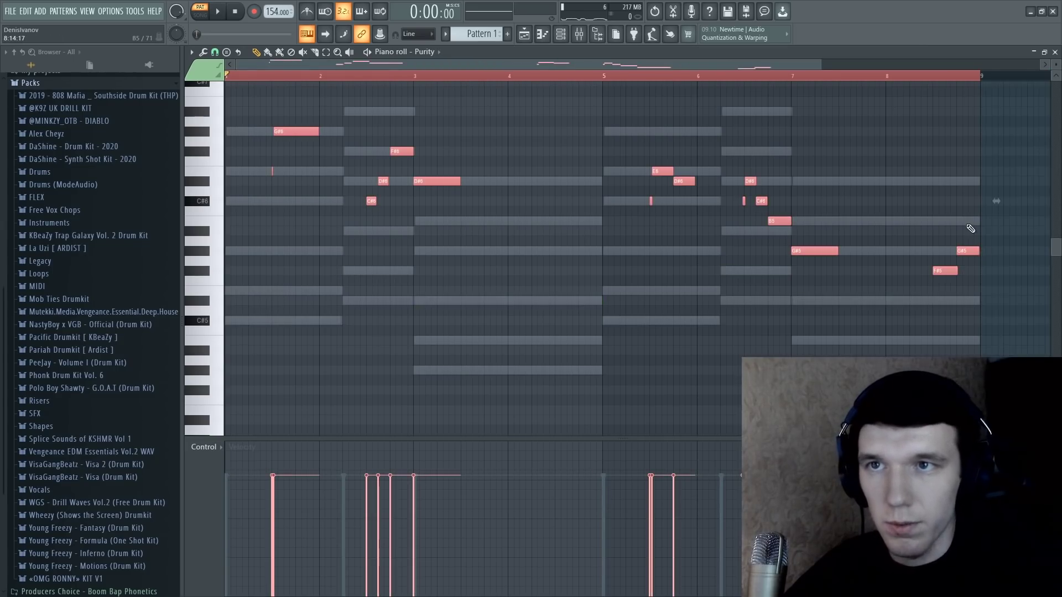
{"action": "double_click", "coordinate": [970, 222]}
{"action": "key", "text": "space"}
{"action": "key", "text": "space"}
- Open the Hive #2 channel's piano roll and add three short C#5 notes in bar 1 and a short D#5 early in bar 2
{"action": "key", "text": "F7"}
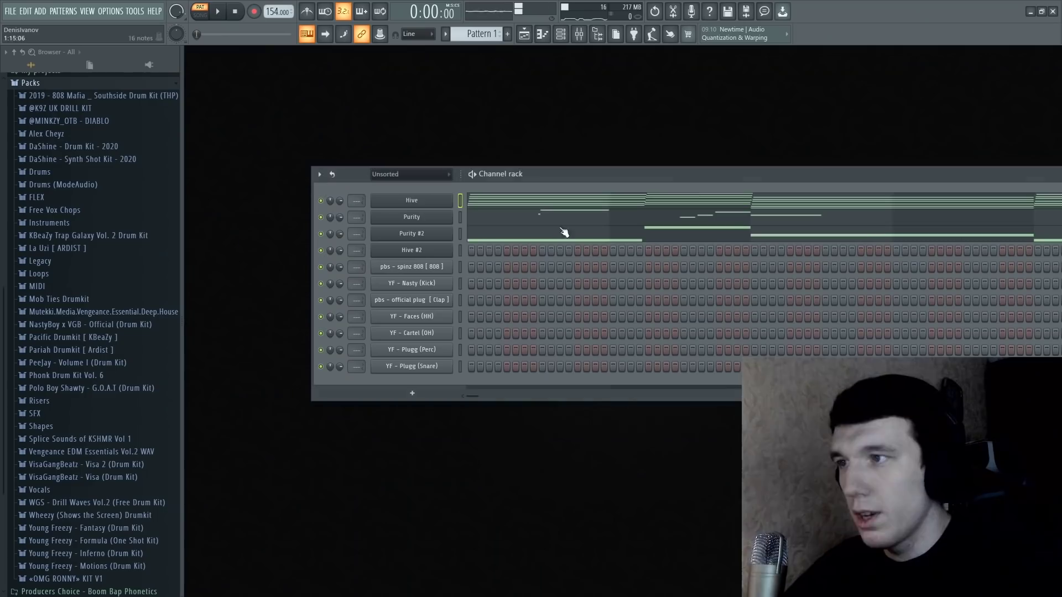
{"action": "right_click", "coordinate": [459, 250]}
{"action": "left_click", "coordinate": [473, 252]}
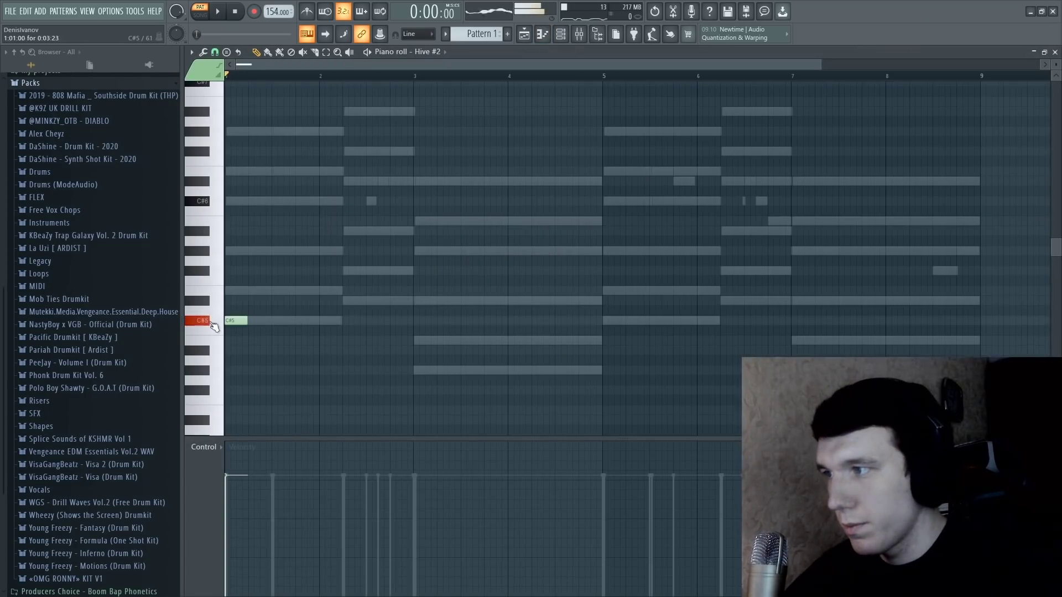
{"action": "key", "text": "space"}
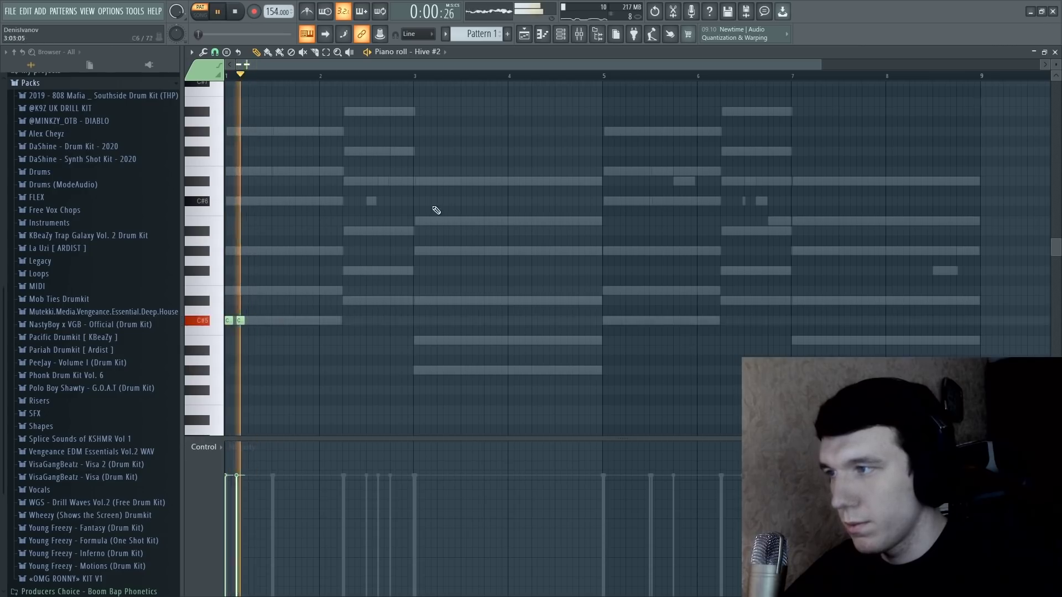
{"action": "left_click", "coordinate": [297, 320]}
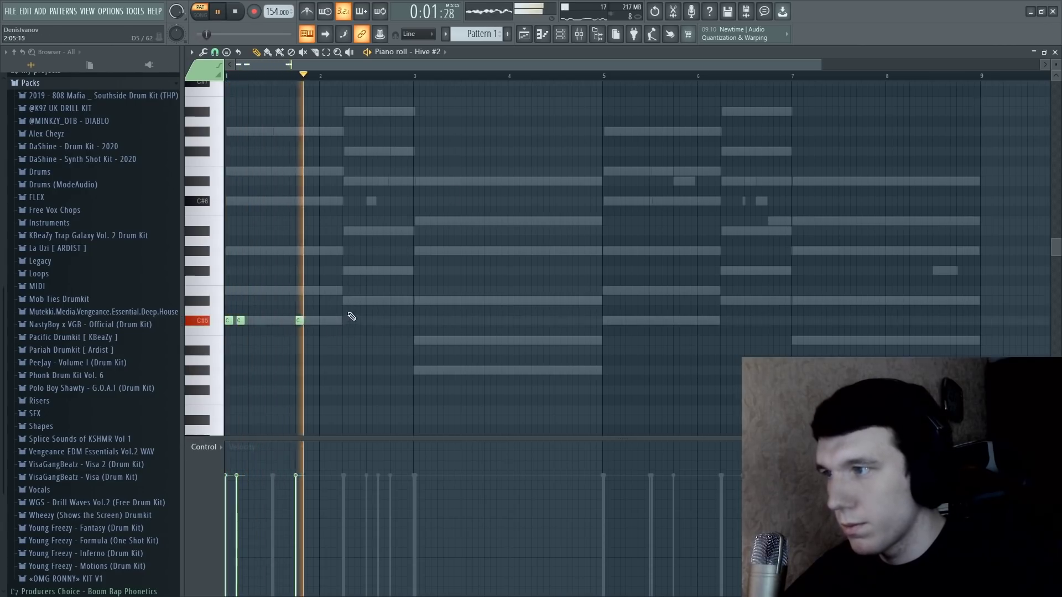
{"action": "key", "text": "space"}
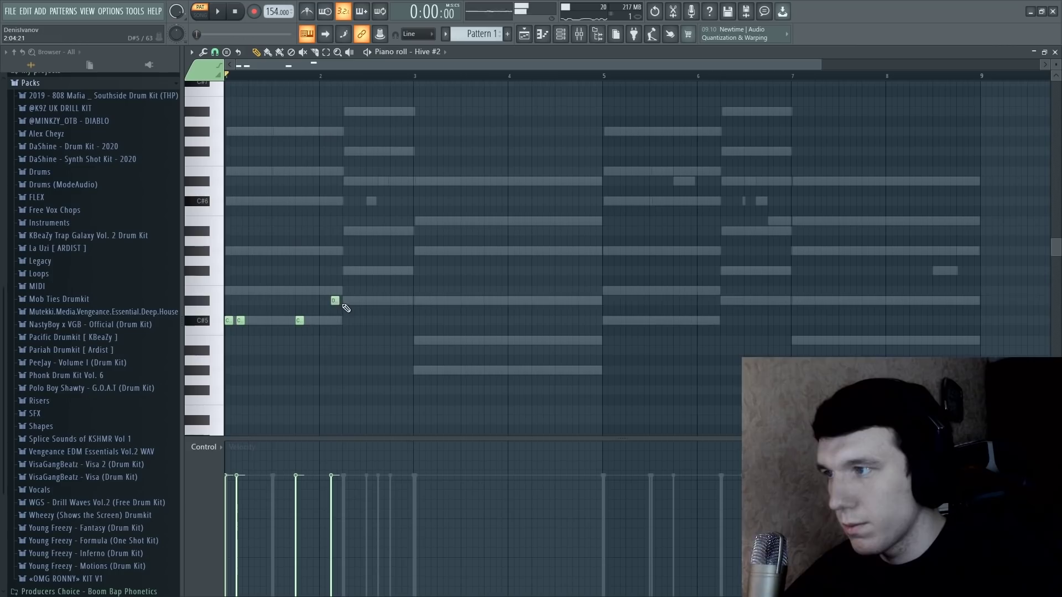
- Add three more short D#5 notes in bar 2 of Hive #2, leaving a gap before the last, while checking playback
{"action": "key", "text": "space"}
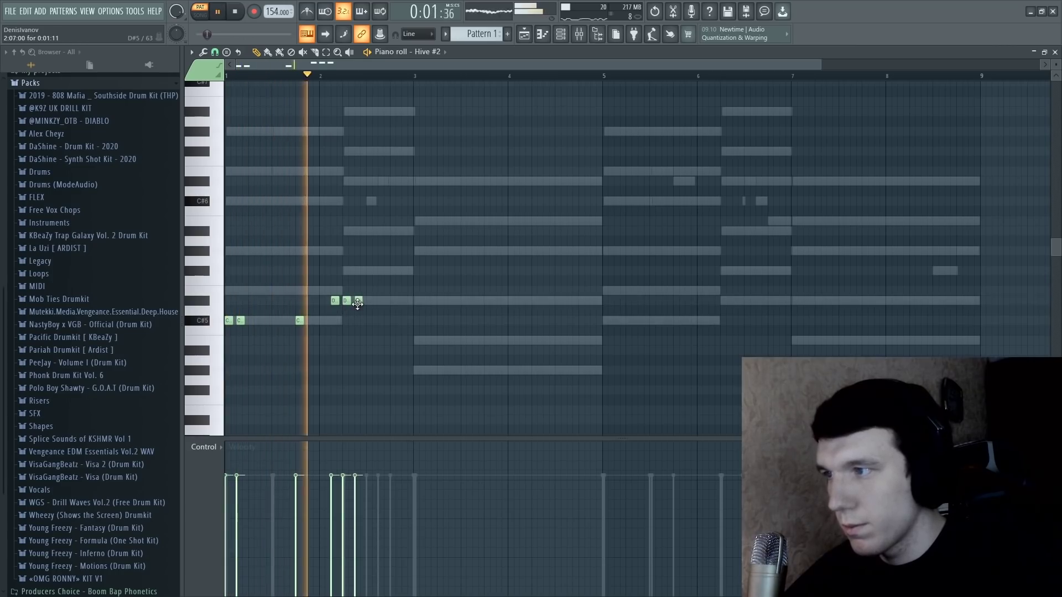
{"action": "left_click", "coordinate": [358, 302]}
{"action": "key", "text": "space"}
{"action": "key", "text": "space"}
{"action": "left_click_drag", "start_coordinate": [368, 303], "coordinate": [380, 303]}
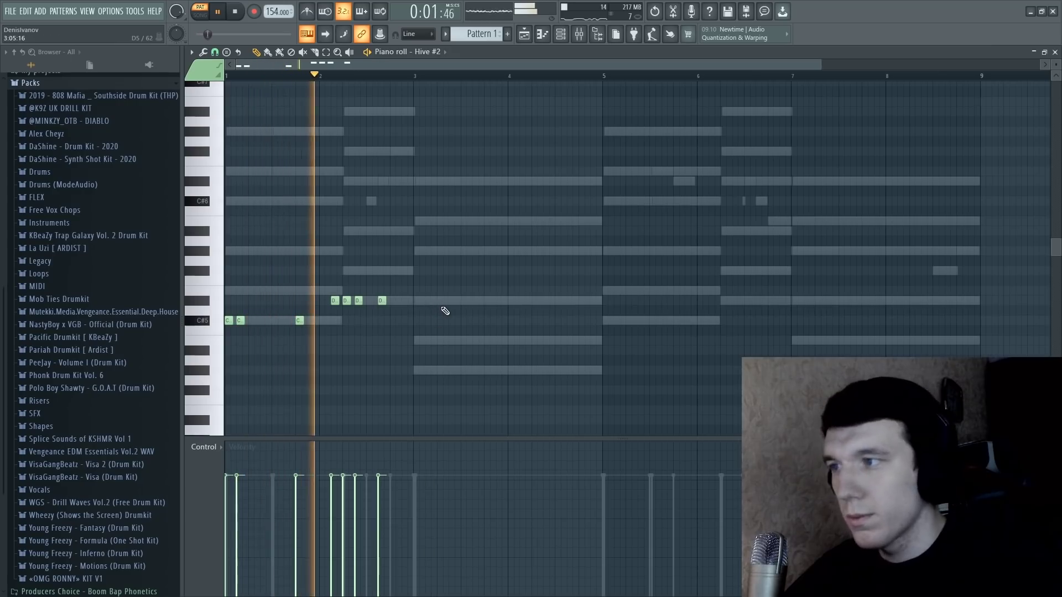
- Add three short G#4 notes in bar 3 of Hive #2, two at its start and one past the middle, and play the pattern
{"action": "key", "text": "space"}
{"action": "key", "text": "space"}
{"action": "left_click", "coordinate": [432, 370]}
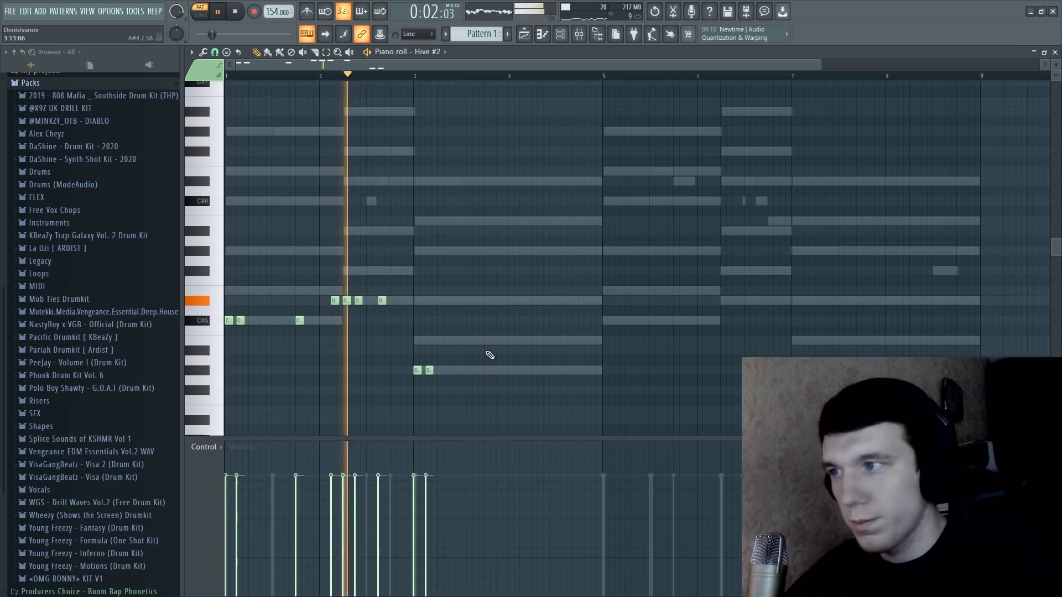
{"action": "key", "text": "space"}
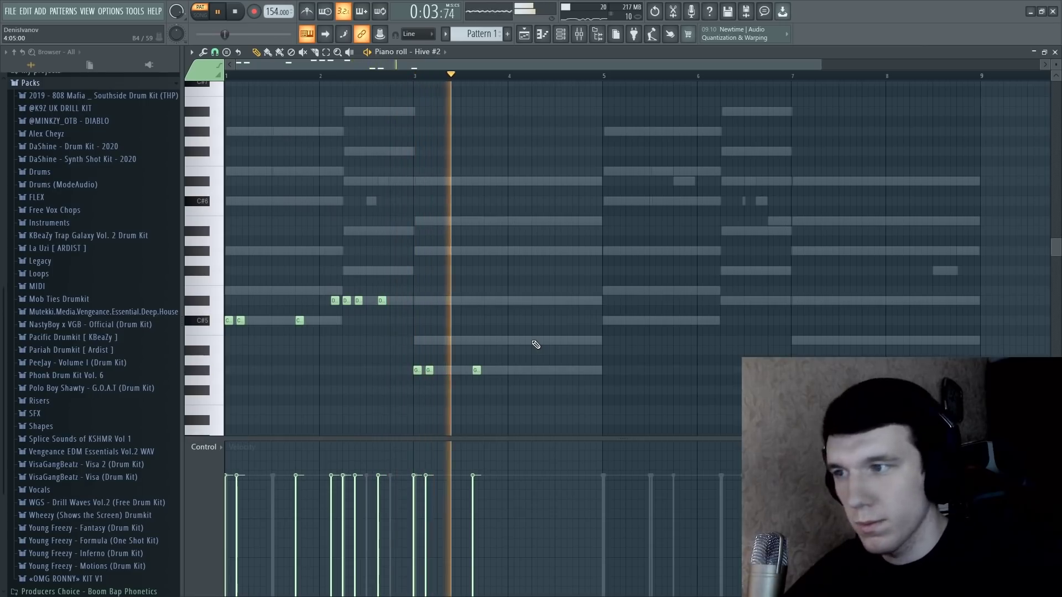
- Shift the third G#4 note slightly later in bar 3 of Hive #2, add three short G#4 notes in bar 4, and play the pattern
{"action": "key", "text": "space"}
{"action": "left_click_drag", "start_coordinate": [477, 370], "coordinate": [489, 371]}
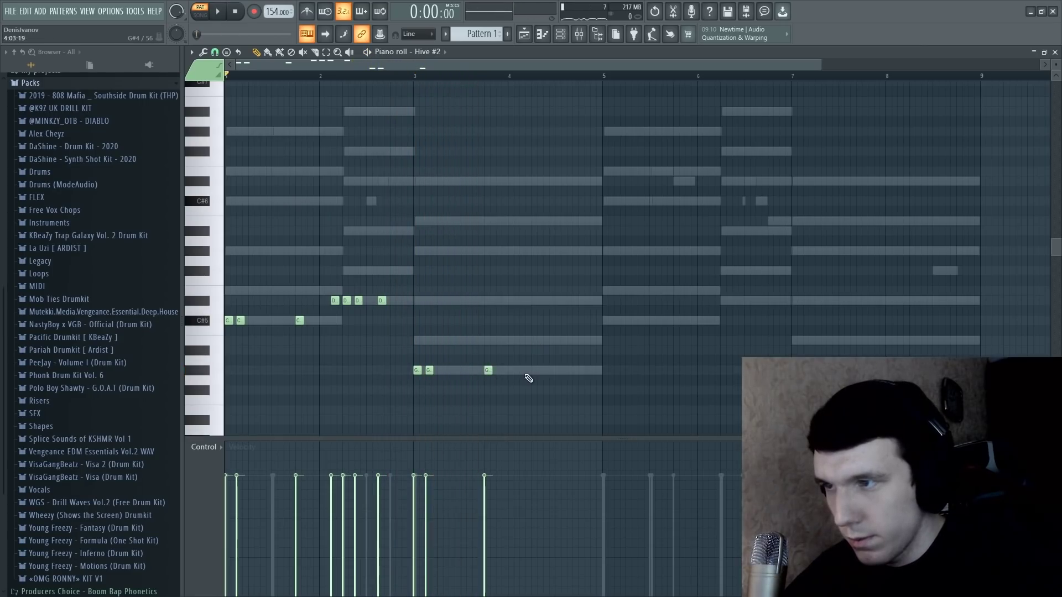
{"action": "left_click", "coordinate": [534, 370]}
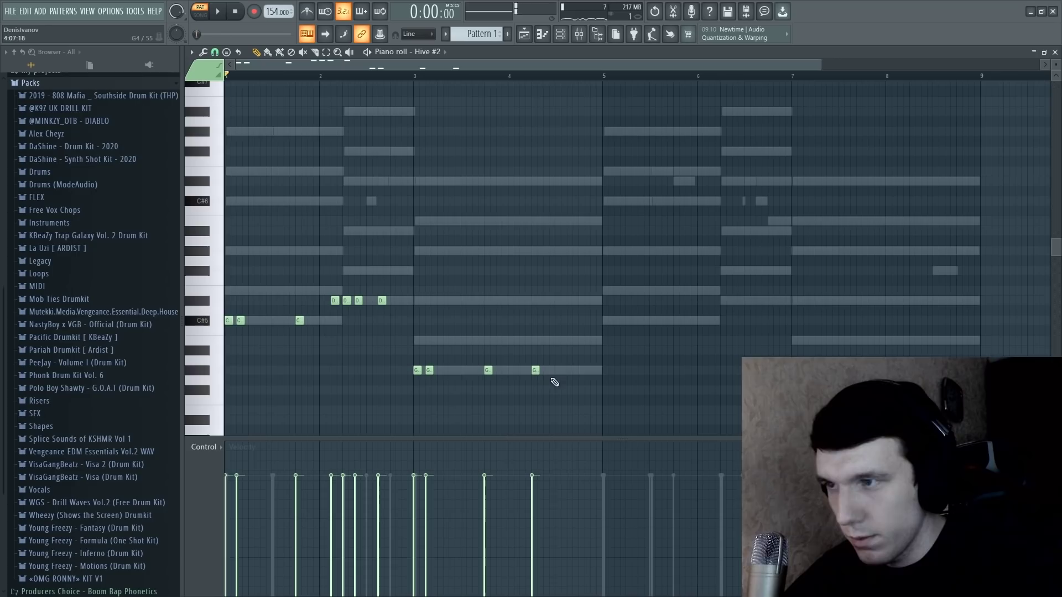
{"action": "left_click", "coordinate": [559, 371]}
{"action": "left_click", "coordinate": [570, 371]}
{"action": "key", "text": "space"}
{"action": "right_click", "coordinate": [608, 371]}
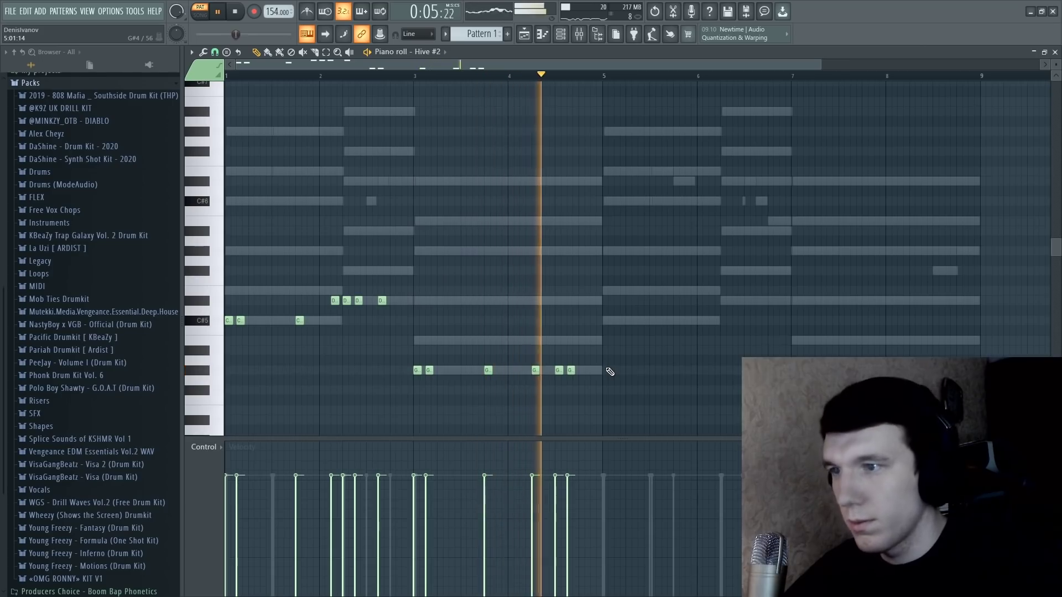
- Duplicate the four bars of Hive #2 notes so the copy starts at bar 5, and play the pattern through
{"action": "key", "text": "ctrl+v"}
{"action": "left_click_drag", "start_coordinate": [636, 339], "coordinate": [616, 339]}
{"action": "left_click", "coordinate": [623, 341]}
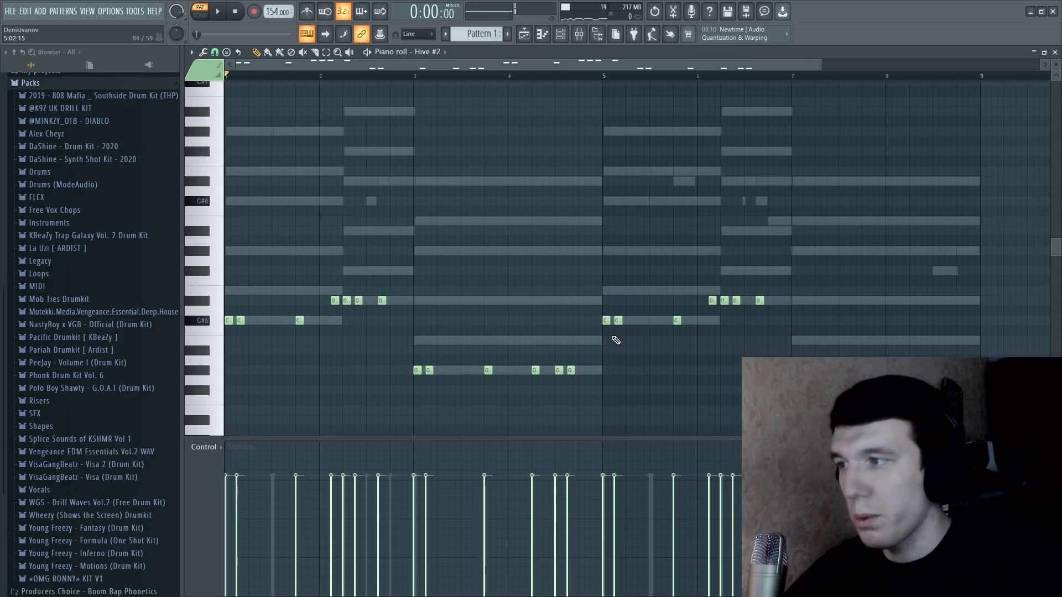
{"action": "key", "text": "space"}
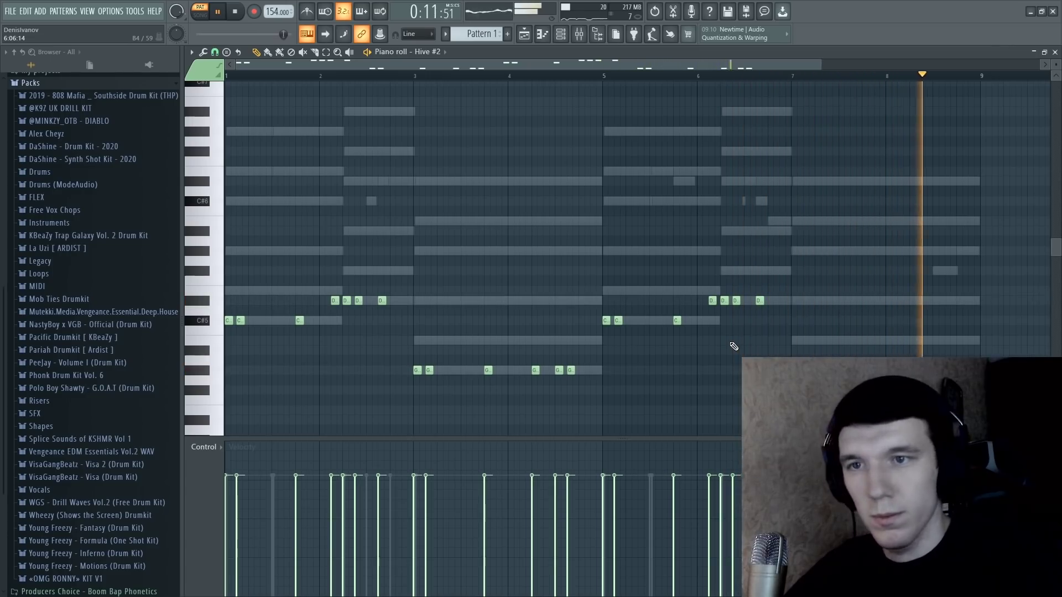
{"action": "key", "text": "space"}
- Mute Hive #2 in the mixer and route the Hive, Purity and Purity #2 tracks together to insert 20 only
{"action": "key", "text": "F7"}
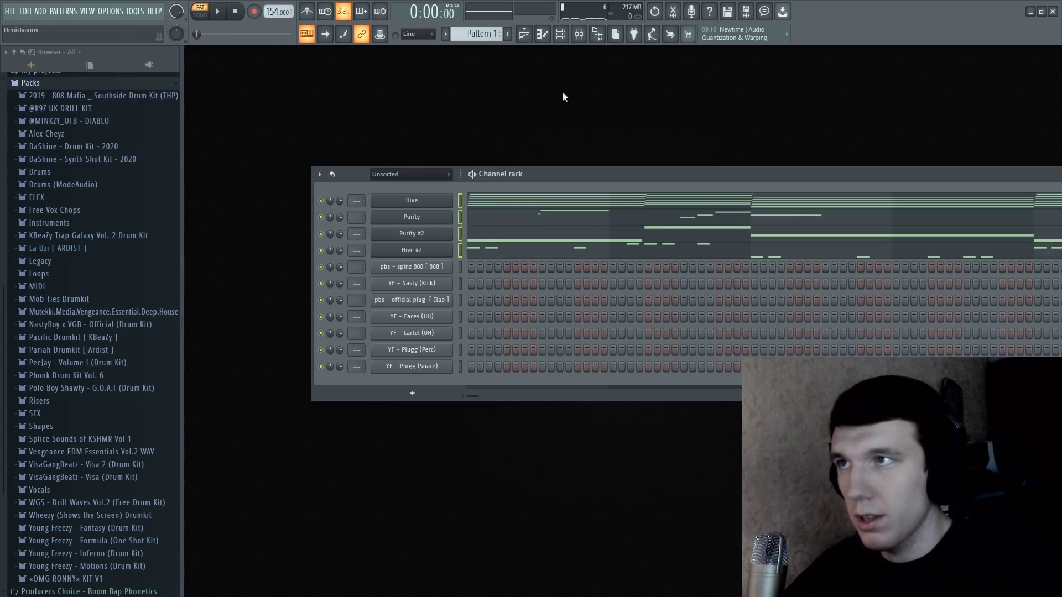
{"action": "left_click", "coordinate": [579, 34]}
{"action": "right_click", "coordinate": [346, 69]}
{"action": "key", "text": "Escape"}
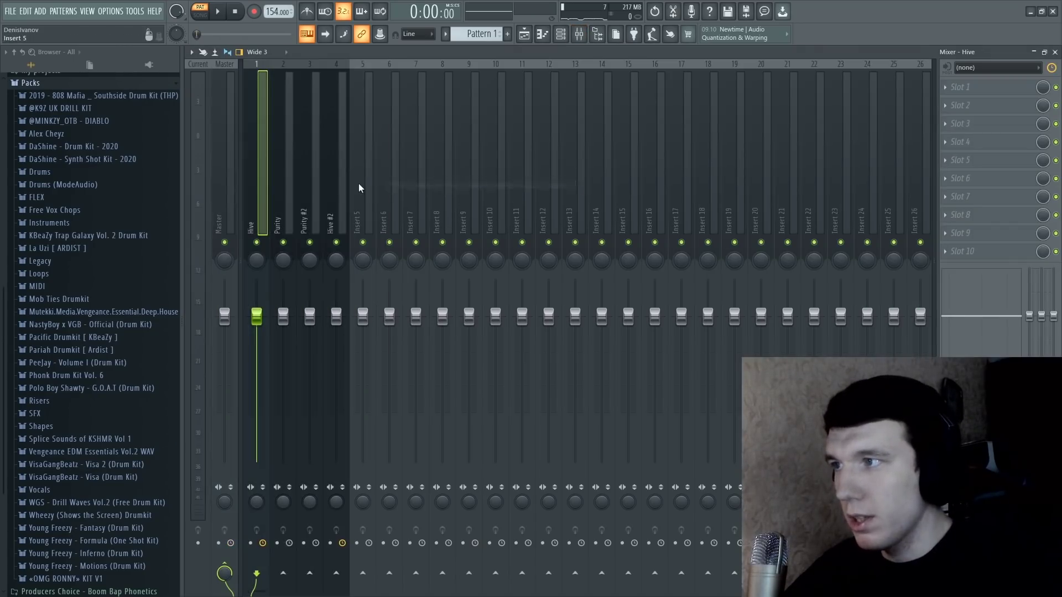
{"action": "left_click", "coordinate": [317, 183], "text": "shift"}
{"action": "left_click", "coordinate": [321, 210]}
{"action": "left_click", "coordinate": [257, 209], "text": "shift"}
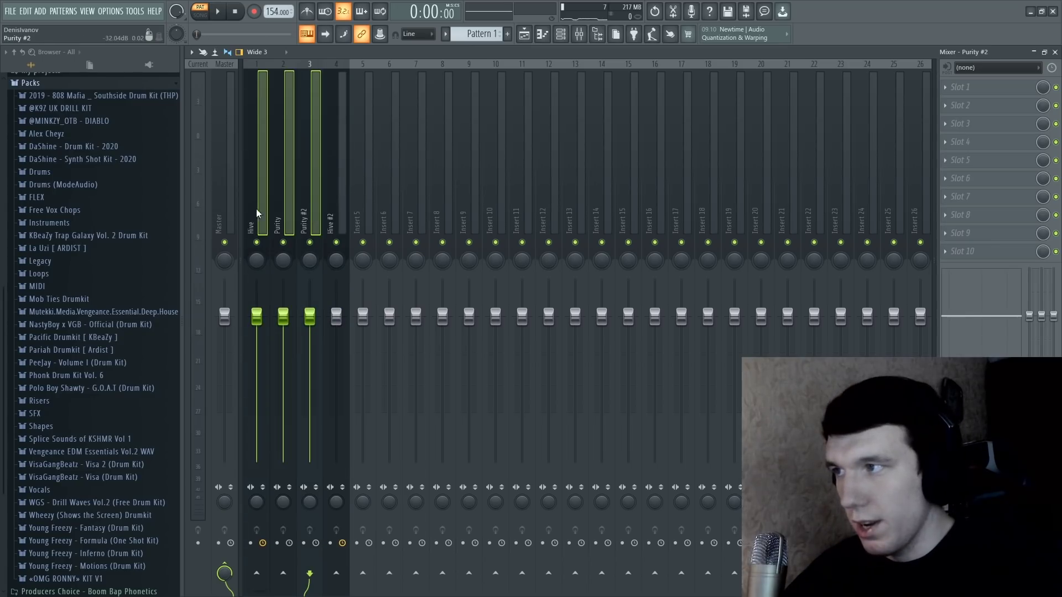
{"action": "left_click", "coordinate": [336, 242]}
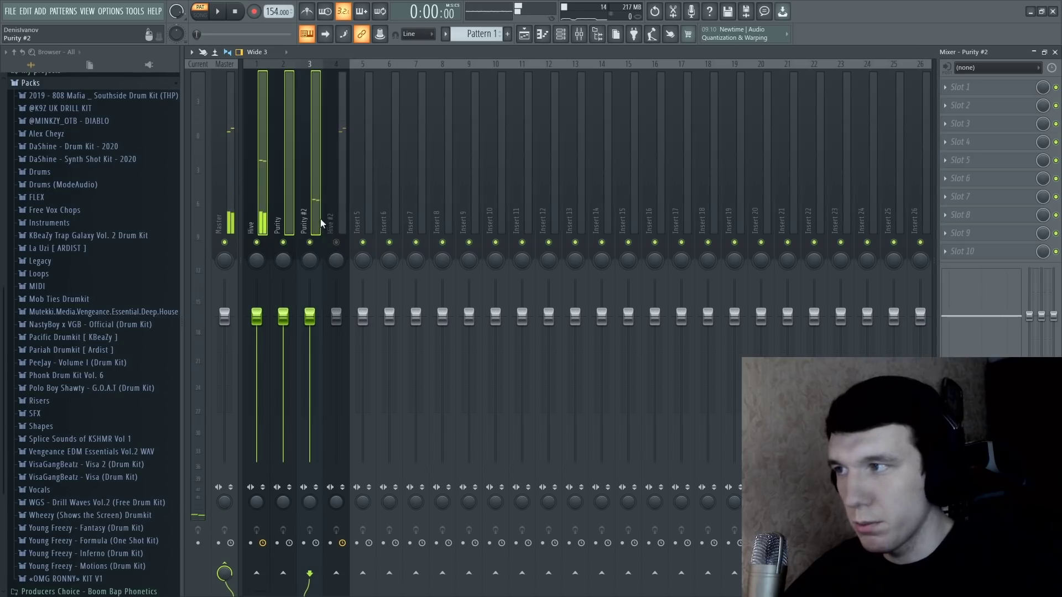
{"action": "scroll", "coordinate": [316, 592], "scroll_direction": "right", "scroll_amount": 9}
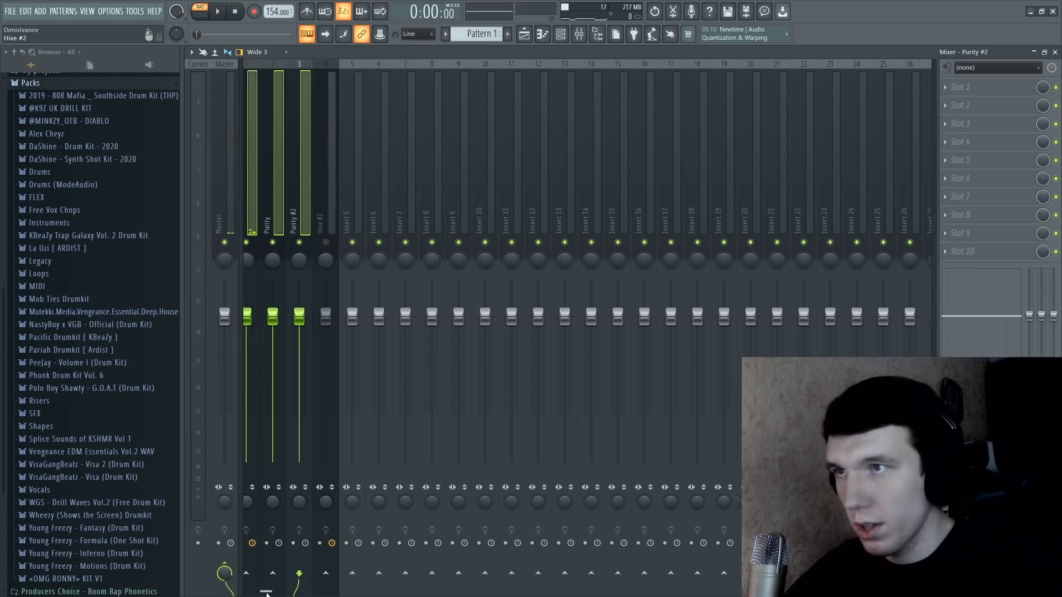
{"action": "left_click", "coordinate": [523, 575]}
{"action": "scroll", "coordinate": [323, 594], "scroll_direction": "left", "scroll_amount": 9}
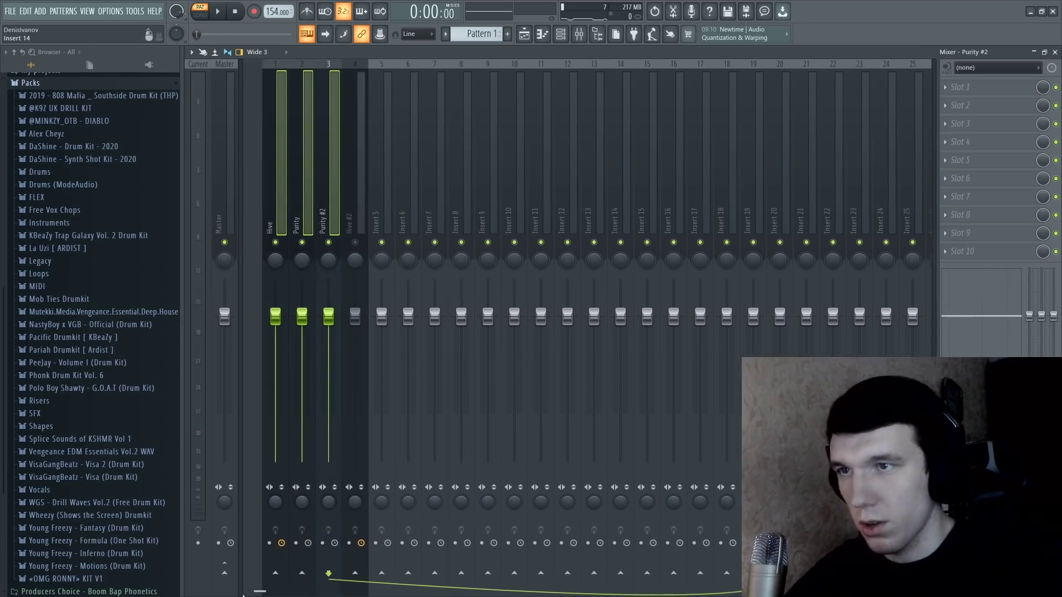
- Load RC-20 Retro Color on insert 20 with output width at 140 %, and switch off its Wobble, Noise and Distort modules
{"action": "left_click", "coordinate": [759, 221]}
{"action": "left_click", "coordinate": [949, 100]}
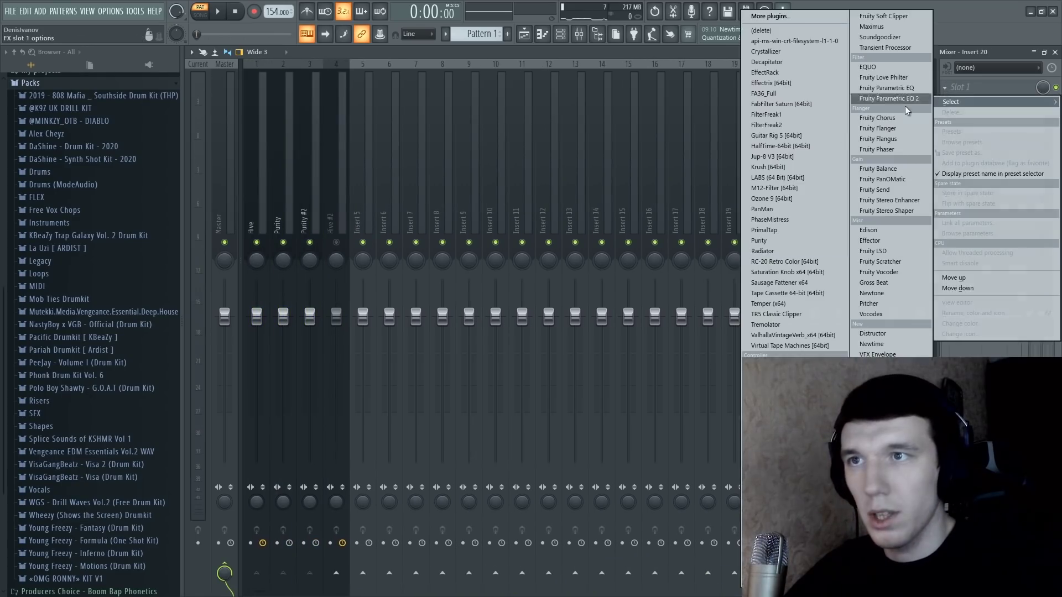
{"action": "left_click", "coordinate": [795, 263]}
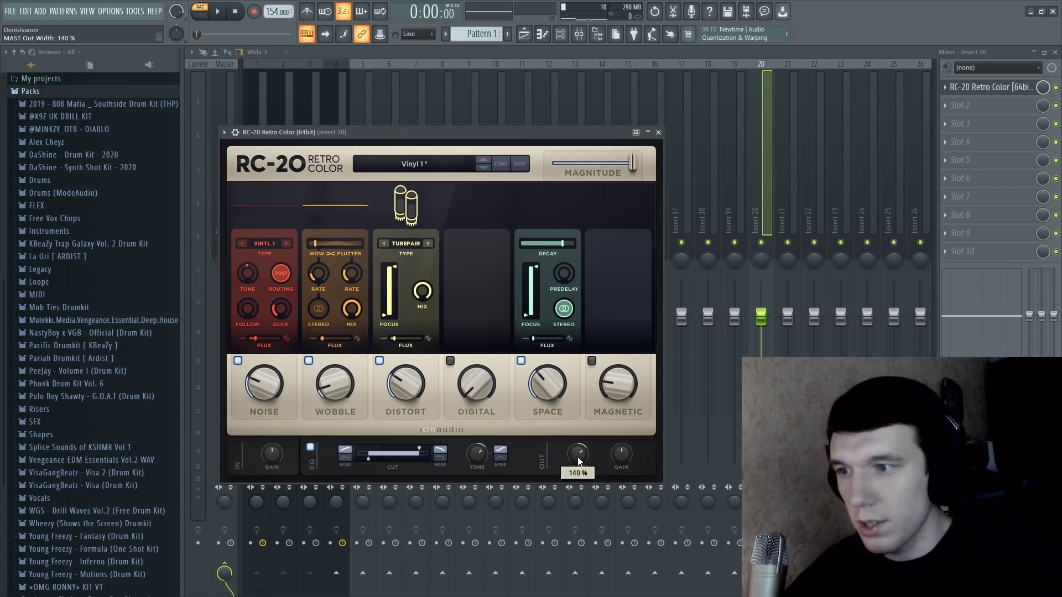
{"action": "left_click", "coordinate": [309, 360]}
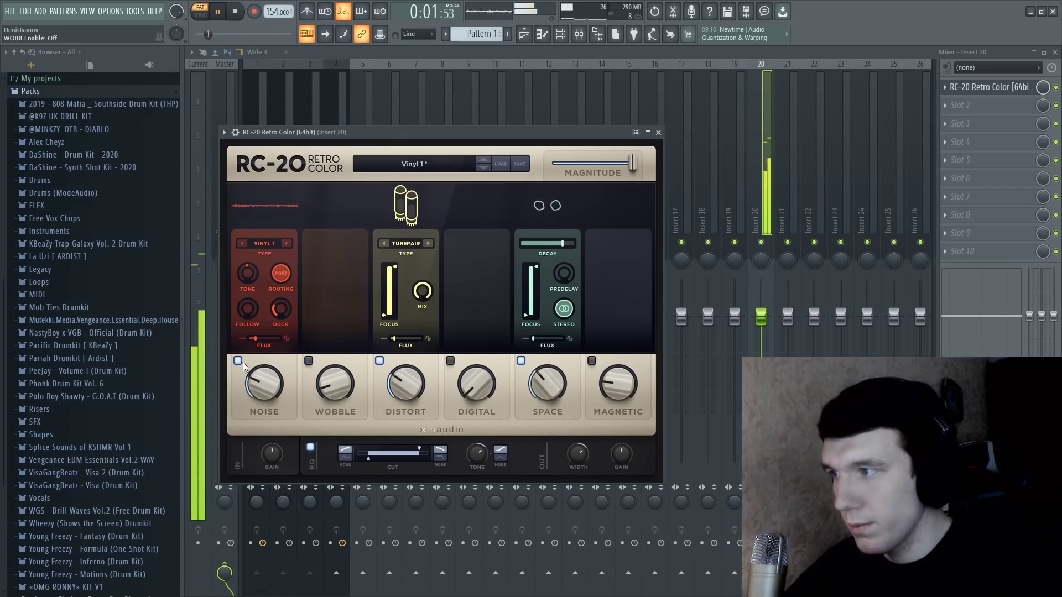
{"action": "left_click", "coordinate": [238, 361]}
{"action": "left_click", "coordinate": [380, 361]}
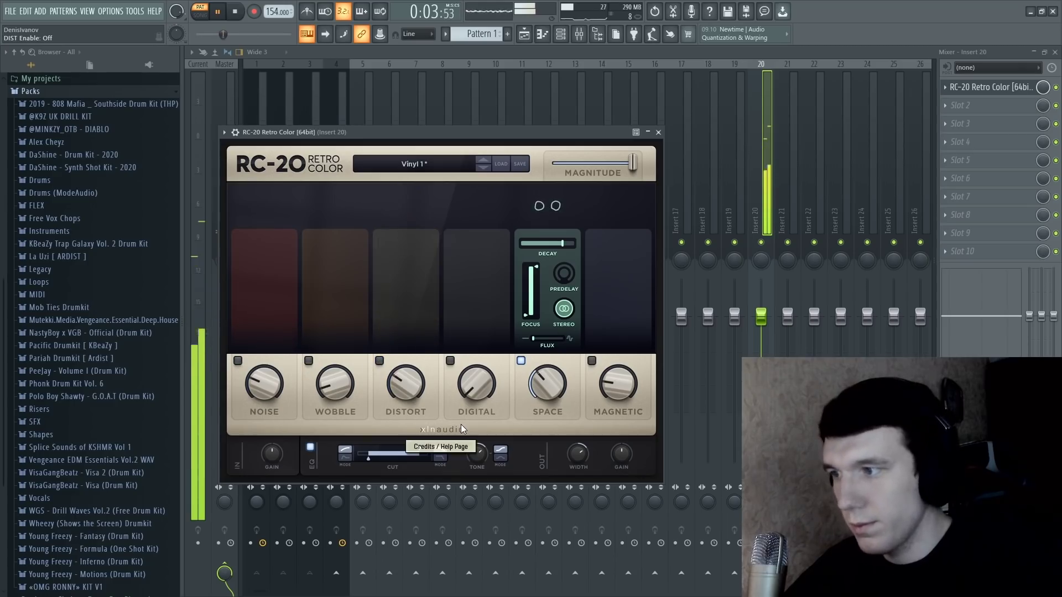
- Close RC-20 Retro Color and compare the sound with the effect bypassed and enabled during playback
{"action": "left_click", "coordinate": [991, 86]}
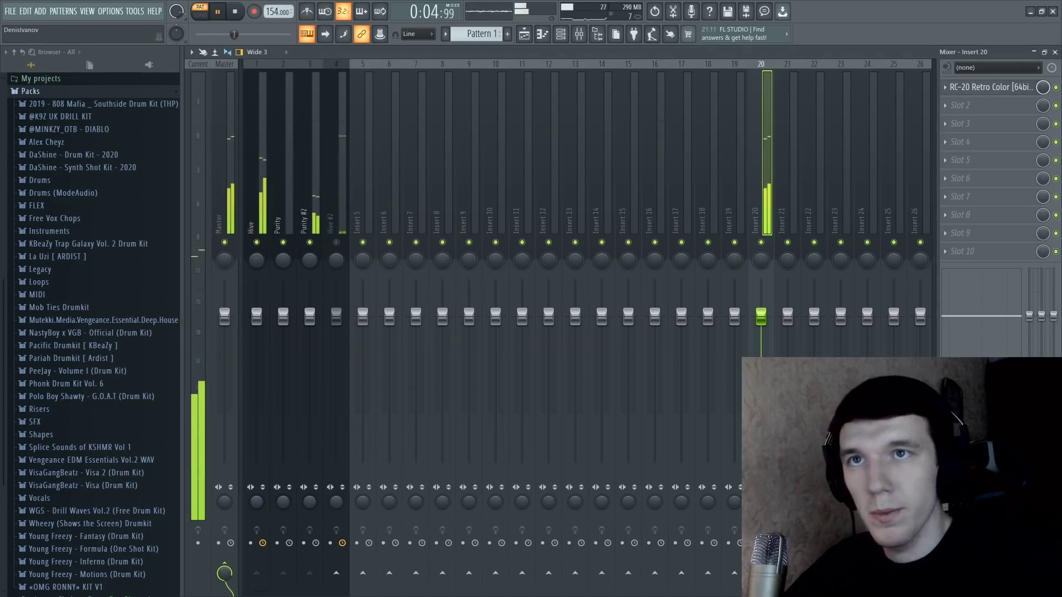
{"action": "left_click", "coordinate": [1056, 88]}
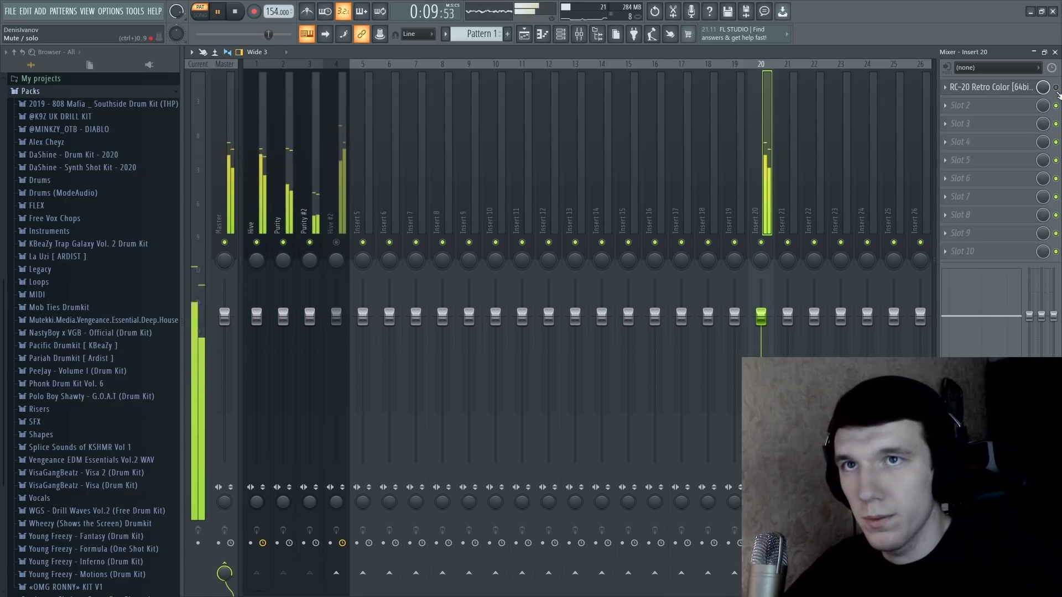
{"action": "left_click", "coordinate": [1056, 89]}
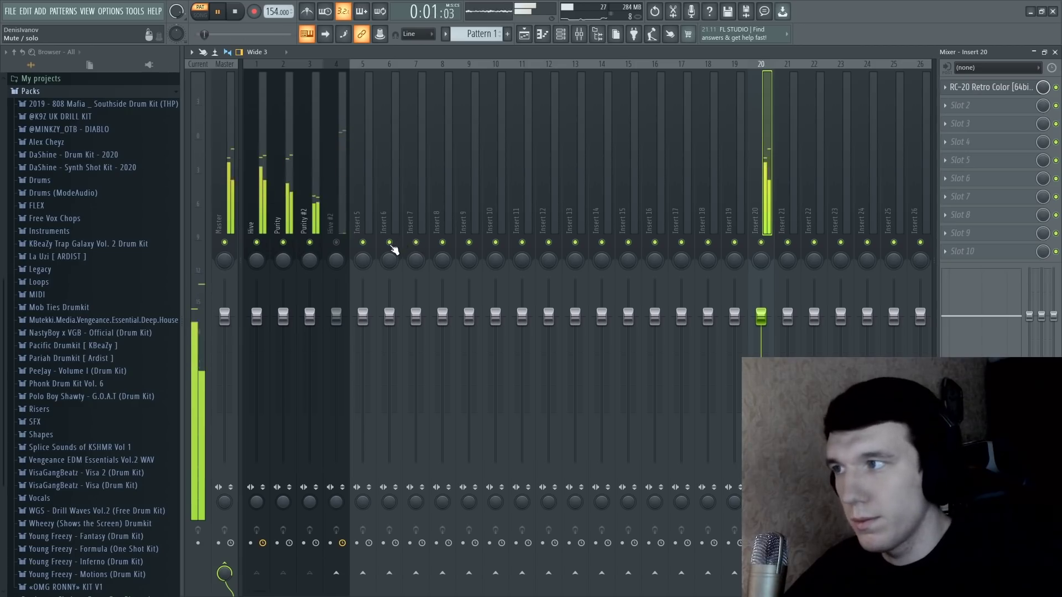
- Solo the Hive #2 mixer track, load Fruity Parametric EQ 2 in its first slot and set band 1 to High pass
{"action": "left_click", "coordinate": [335, 227]}
{"action": "left_click", "coordinate": [973, 87]}
{"action": "left_click", "coordinate": [888, 104]}
{"action": "key", "text": "space"}
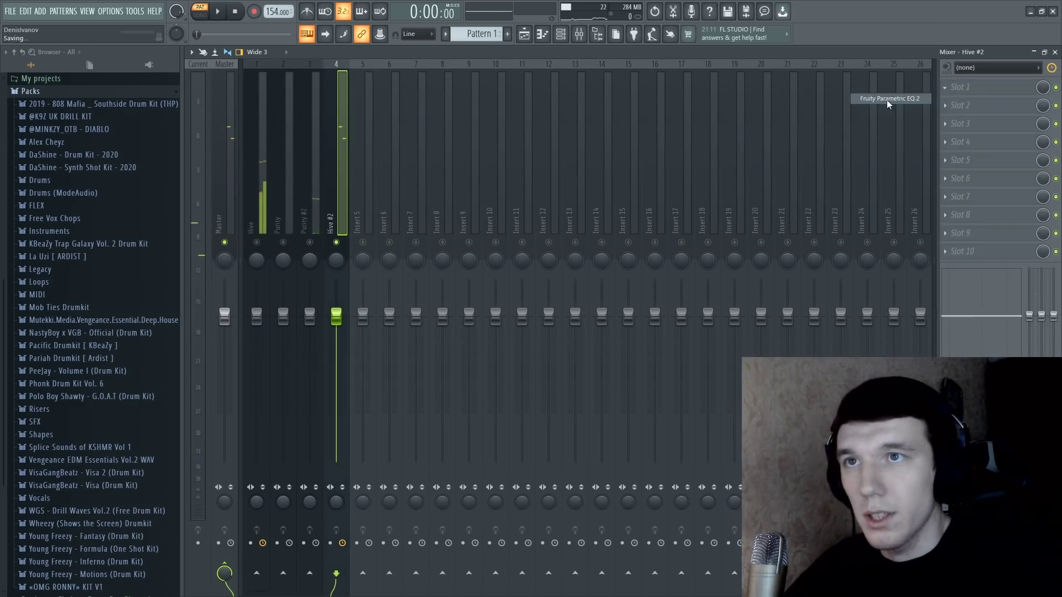
{"action": "right_click", "coordinate": [270, 222]}
{"action": "mouse_move", "coordinate": [289, 251]}
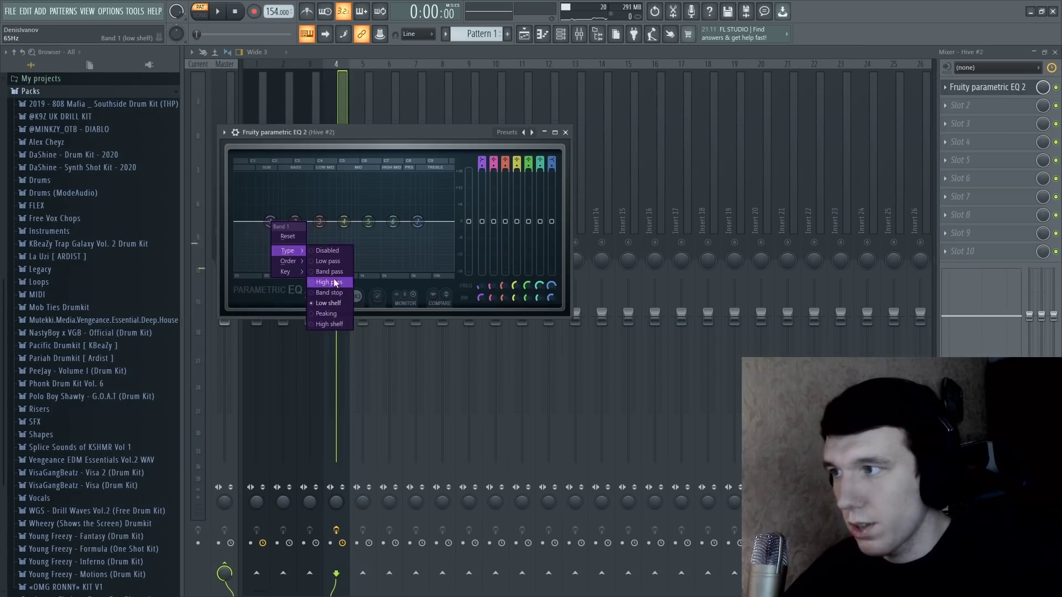
{"action": "left_click", "coordinate": [335, 284]}
- Set the Hive #2 EQ's high-pass cutoff to about 232 Hz and listen to it together with all tracks
{"action": "left_click_drag", "start_coordinate": [483, 166], "coordinate": [468, 184]}
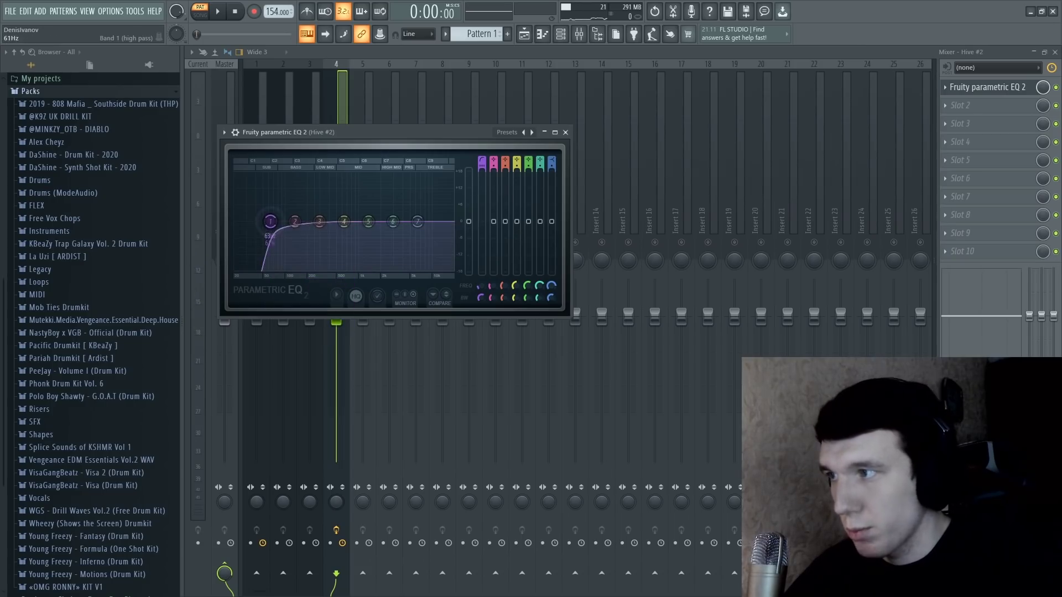
{"action": "left_click_drag", "start_coordinate": [270, 222], "coordinate": [295, 222]}
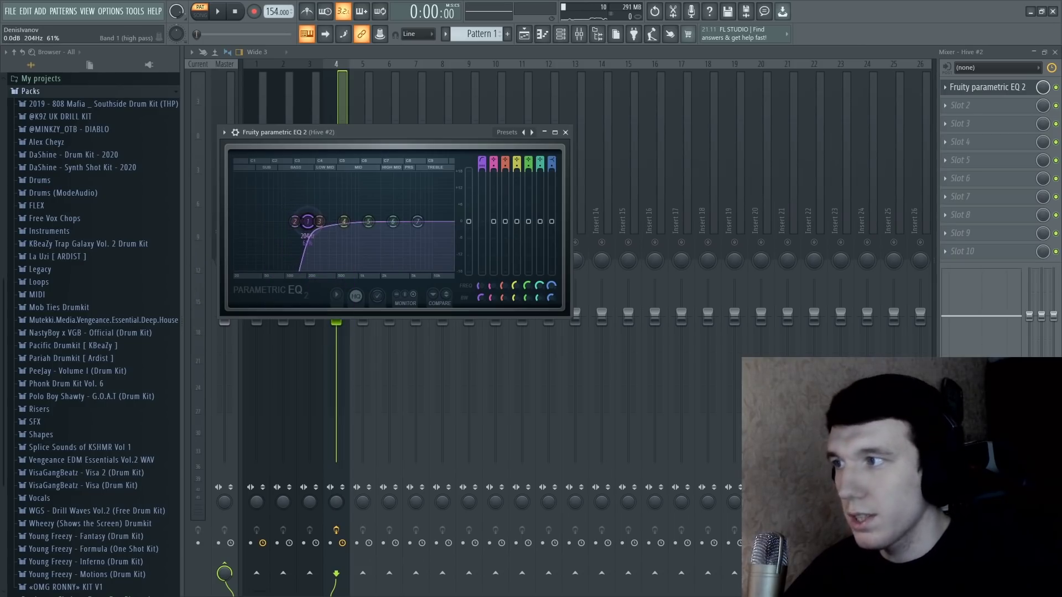
{"action": "left_click_drag", "start_coordinate": [307, 221], "coordinate": [312, 221]}
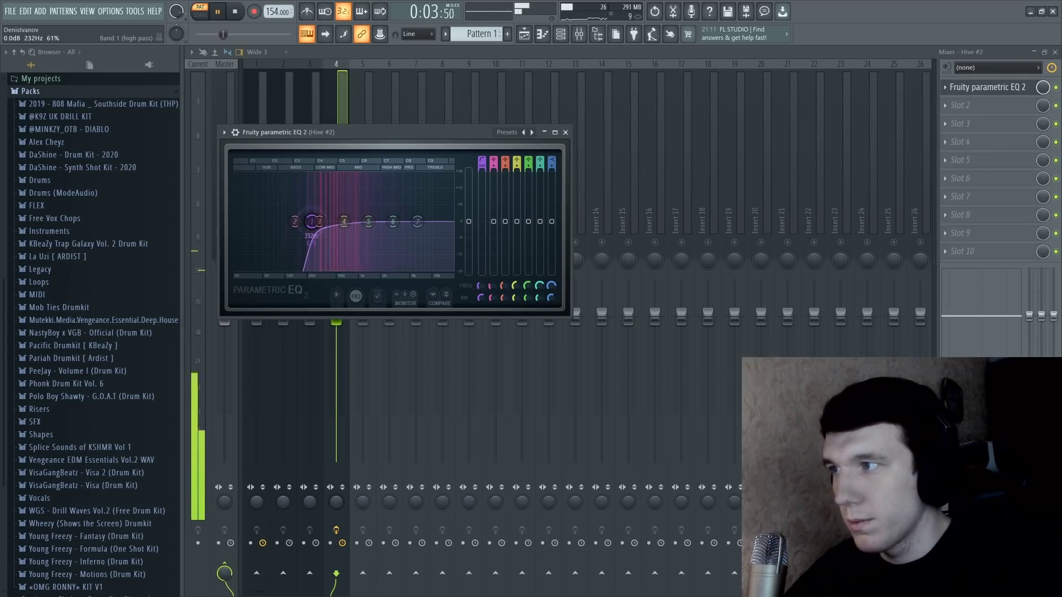
{"action": "key", "text": "Escape"}
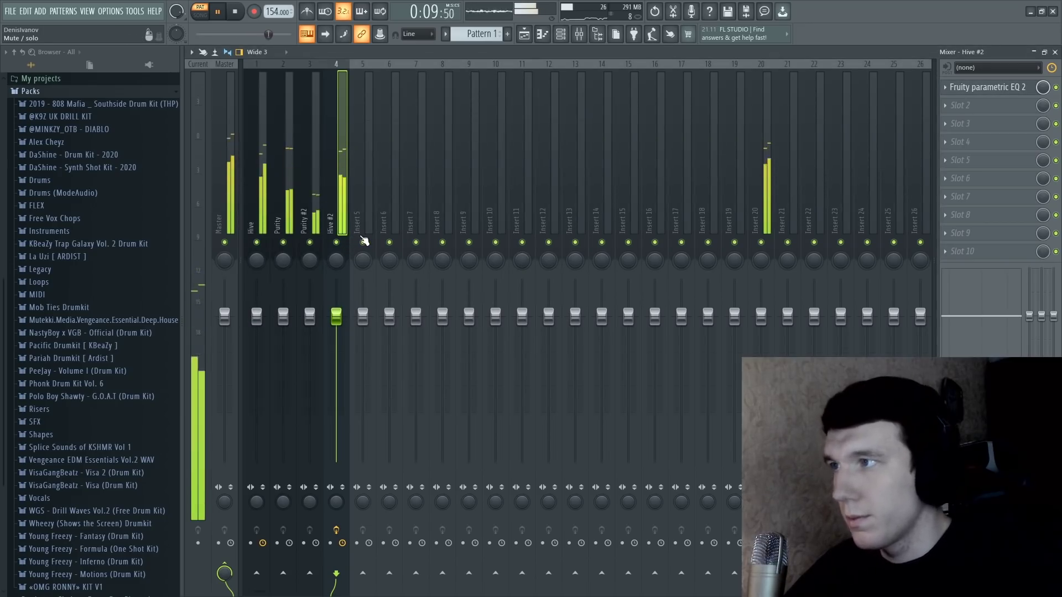
- Stop playback, open the Hive #2 synth's effects section and switch off its chorus
{"action": "key", "text": "space"}
{"action": "key", "text": "F9"}
{"action": "left_click", "coordinate": [411, 250]}
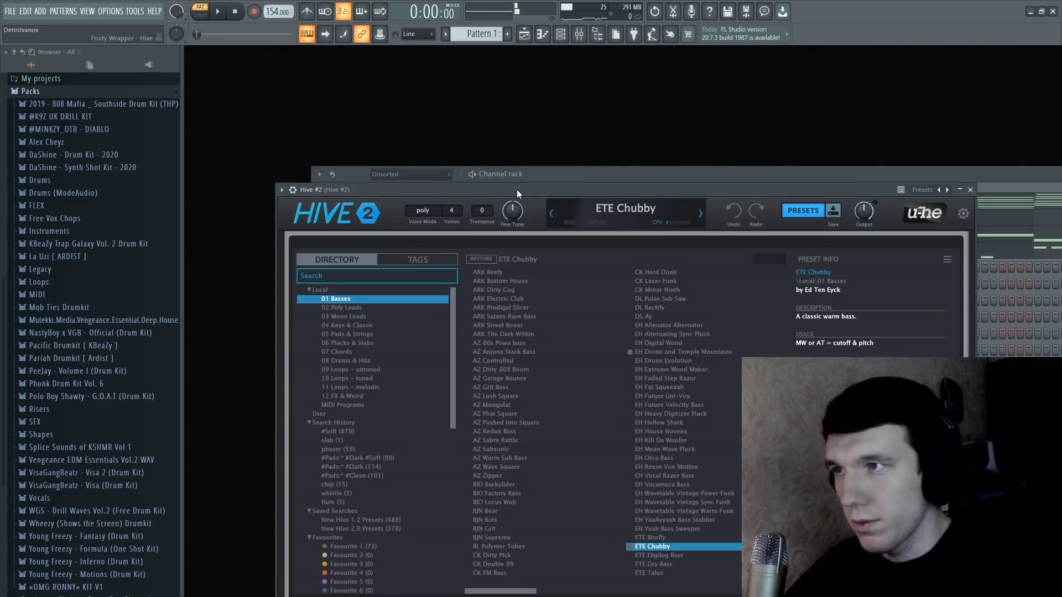
{"action": "left_click_drag", "start_coordinate": [517, 175], "coordinate": [502, 121]}
{"action": "left_click", "coordinate": [780, 140]}
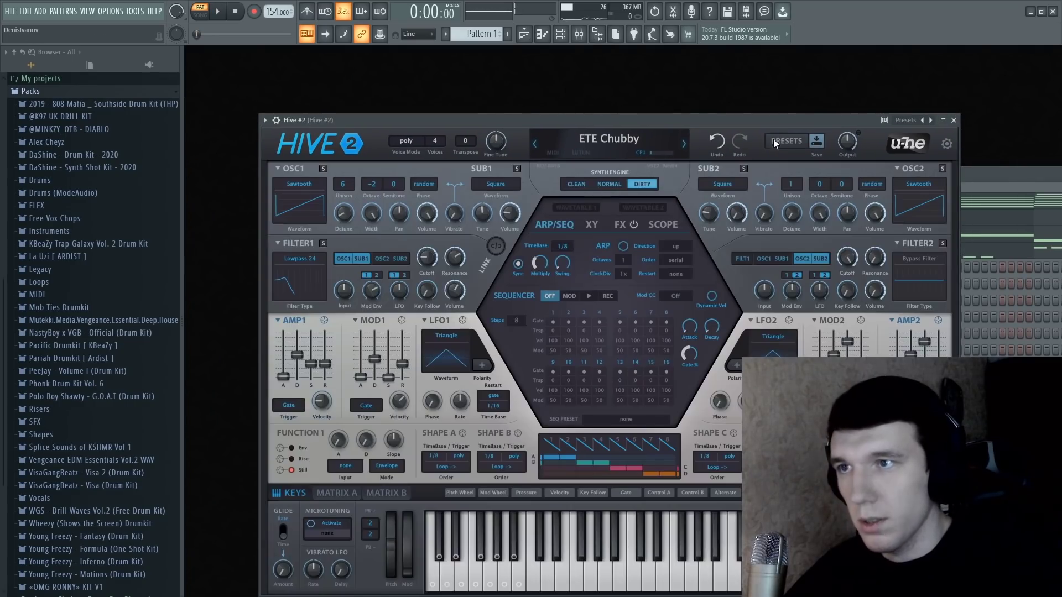
{"action": "left_click", "coordinate": [628, 227]}
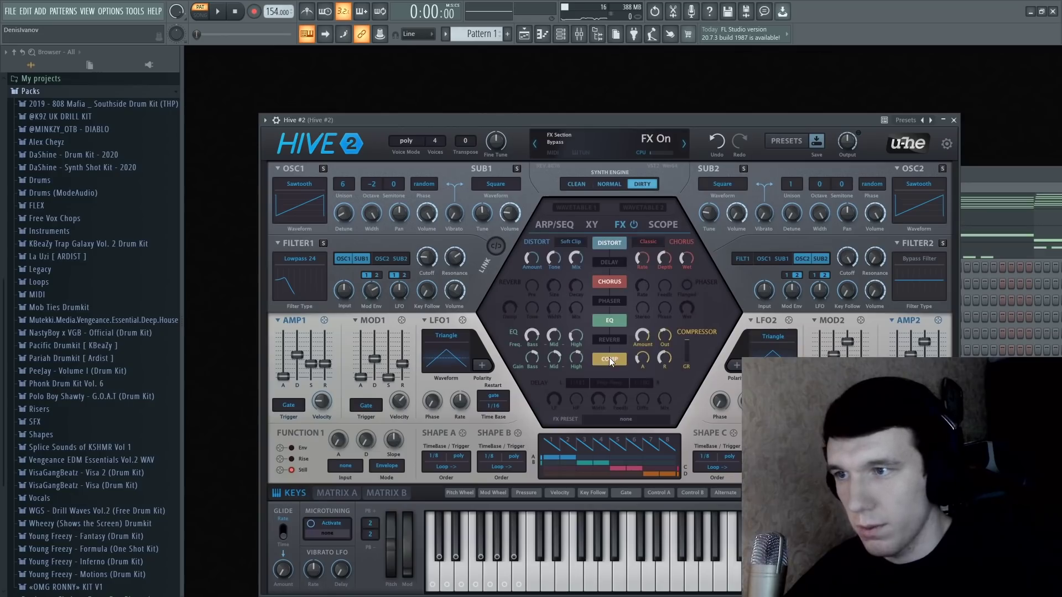
{"action": "left_click", "coordinate": [610, 282]}
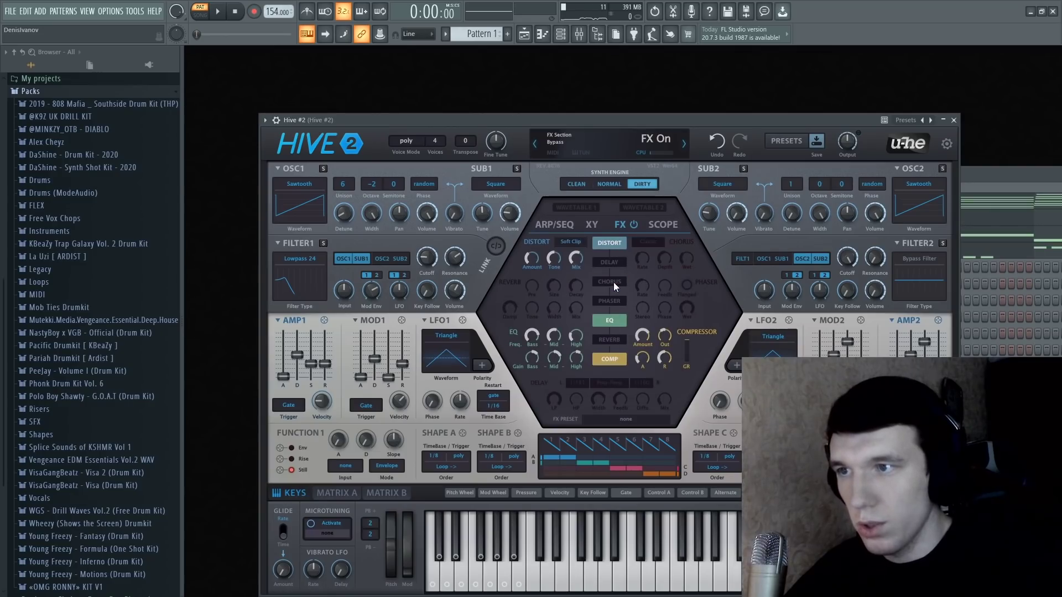
- Compare the Hive #2 sound with its internal EQ off and on during playback, leaving it on, and close the synth
{"action": "left_click", "coordinate": [611, 321]}
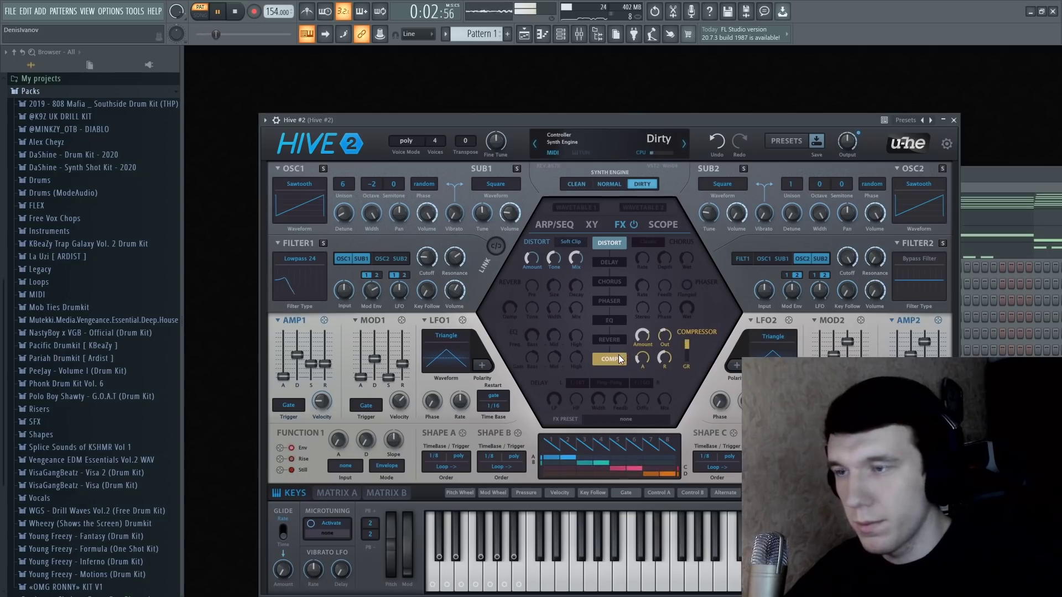
{"action": "left_click", "coordinate": [614, 322]}
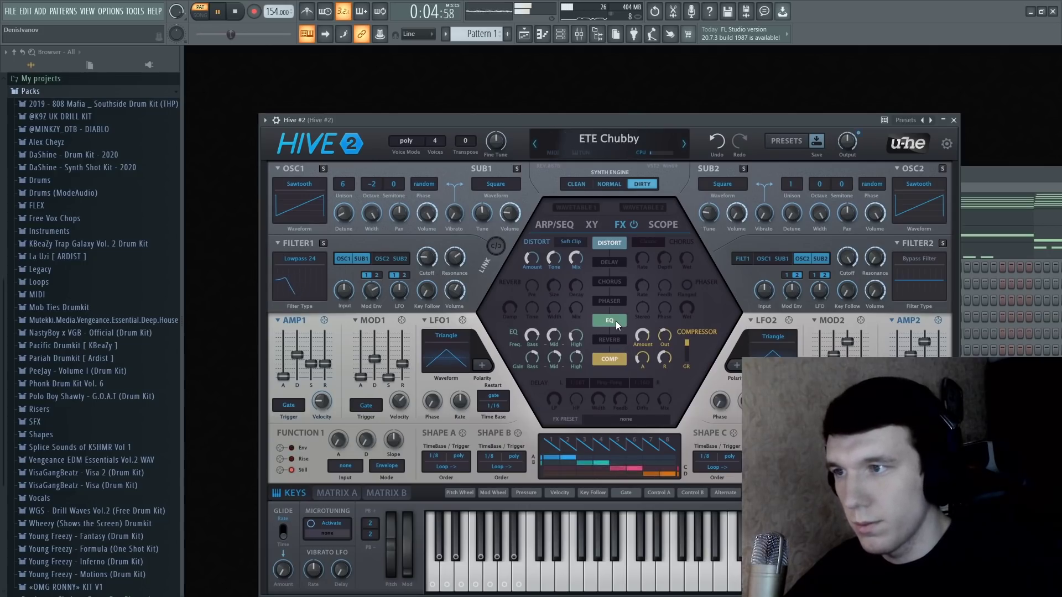
{"action": "key", "text": "Escape"}
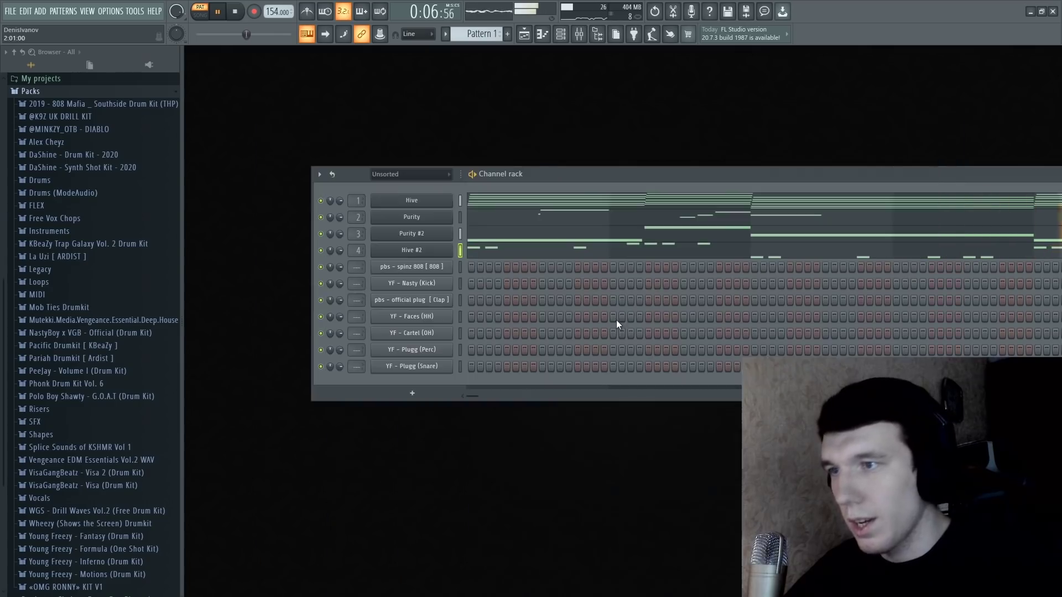
{"action": "key", "text": "space"}
- Solo Purity #2 in the mixer, add Fruity Parametric EQ 2 with band 1 as a high pass at about 427 Hz, and lower its volume to about -5.1 dB
{"action": "left_click", "coordinate": [580, 35]}
{"action": "key", "text": "space"}
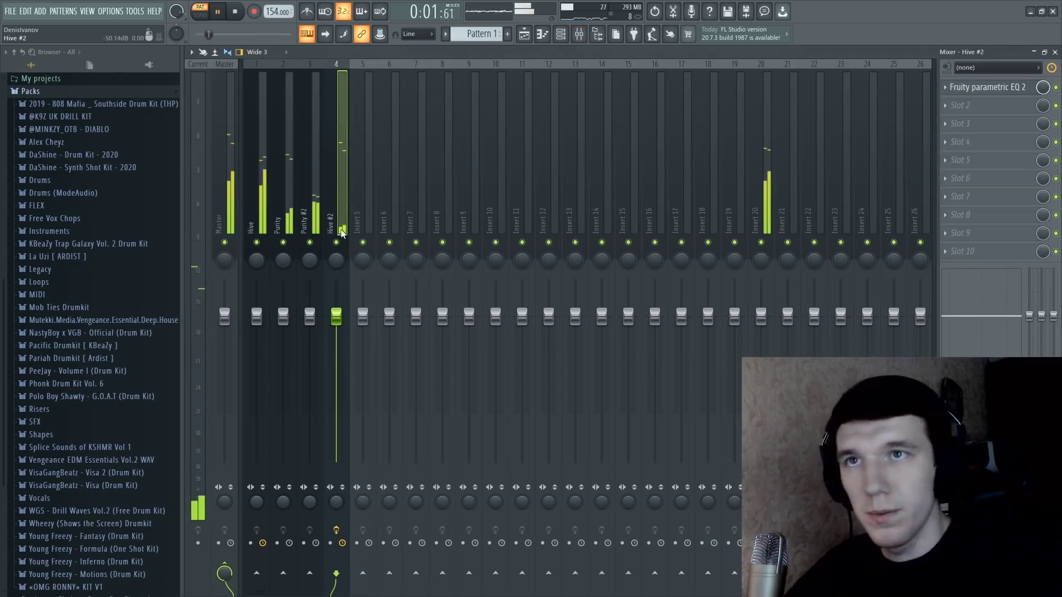
{"action": "key", "text": "space"}
{"action": "key", "text": "Left"}
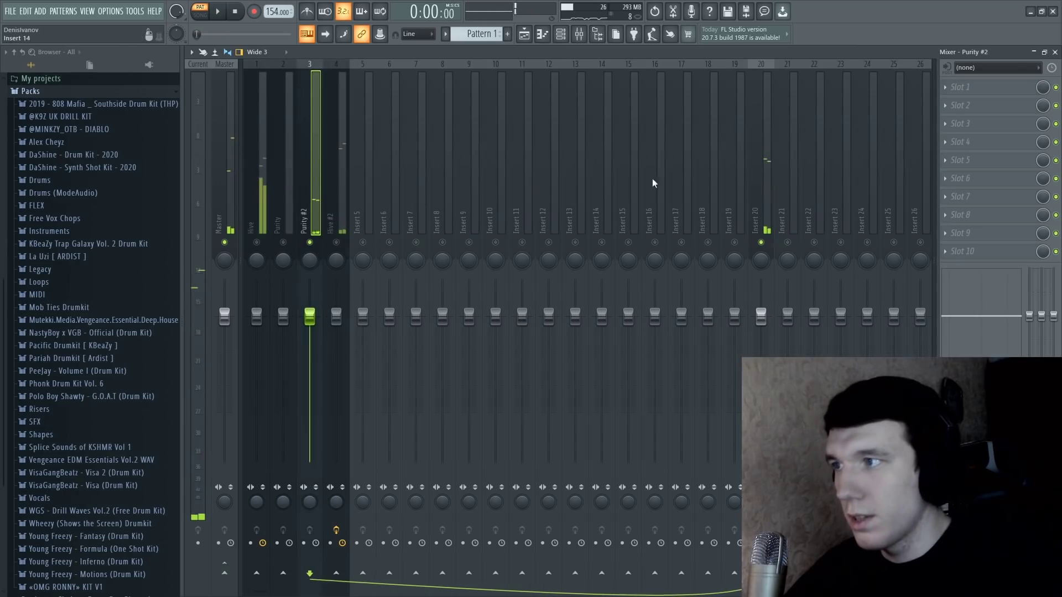
{"action": "left_click", "coordinate": [940, 92]}
{"action": "left_click", "coordinate": [891, 94]}
{"action": "key", "text": "space"}
{"action": "left_click_drag", "start_coordinate": [260, 193], "coordinate": [297, 193]}
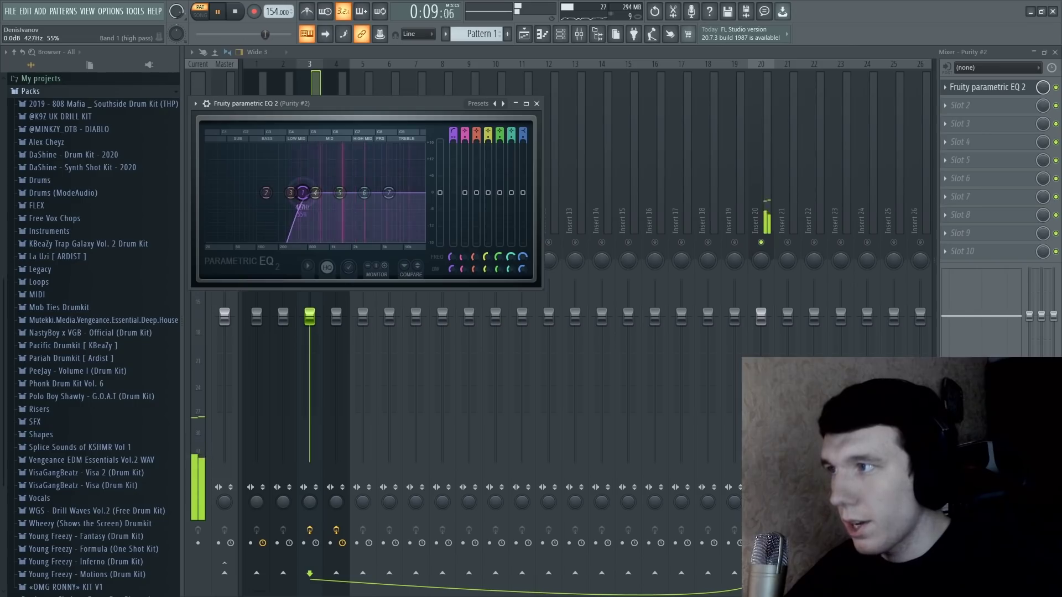
{"action": "left_click_drag", "start_coordinate": [309, 317], "coordinate": [310, 355]}
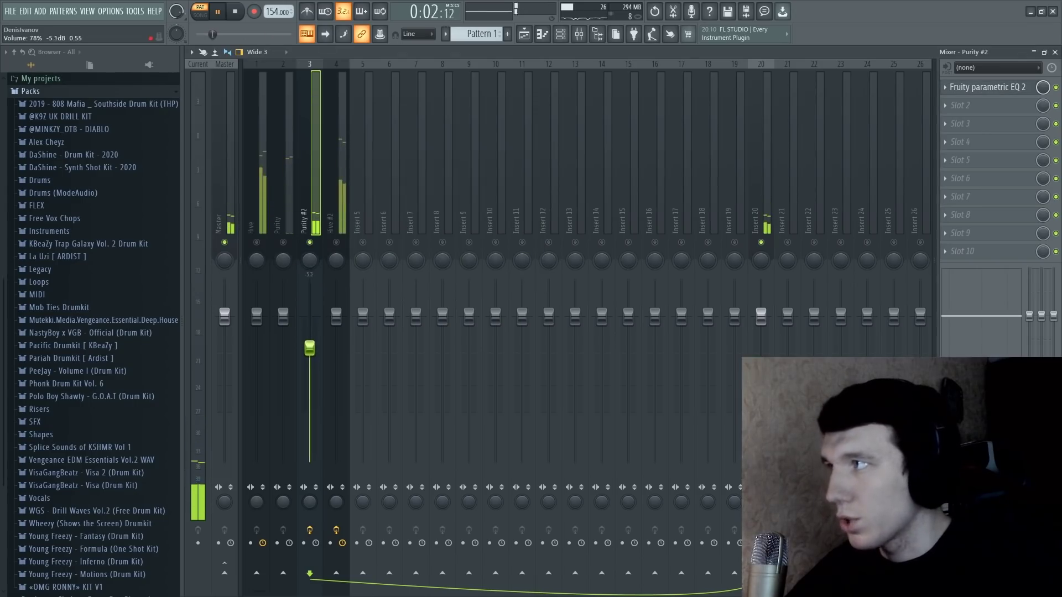
- Unsolo Purity #2, set its mixer volume to about -3.6 dB and listen to it with all the other tracks
{"action": "right_click", "coordinate": [311, 245]}
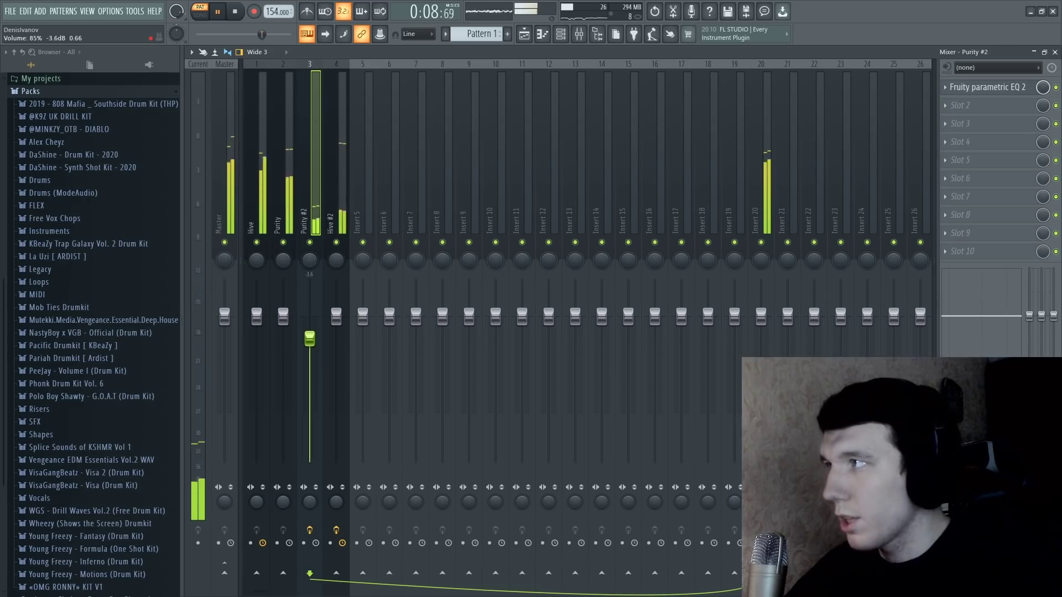
{"action": "left_click", "coordinate": [289, 243]}
{"action": "key", "text": "space"}
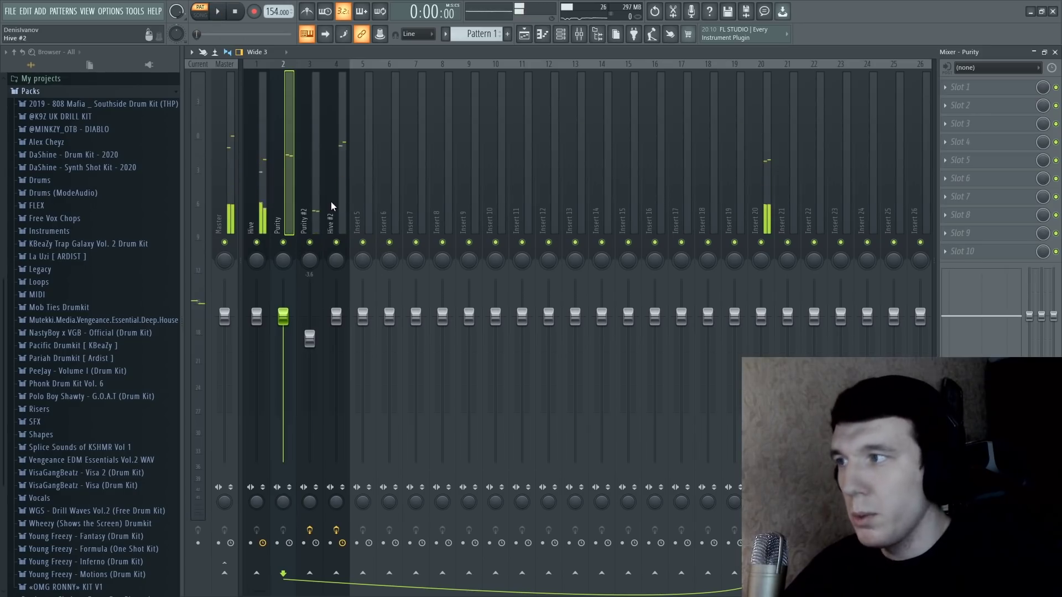
- Check the RC-20 Retro Color settings on mixer Insert 20, close the plugin, and listen to the melody mix before leaving the mixer
{"action": "left_click", "coordinate": [765, 166]}
{"action": "left_click", "coordinate": [990, 87]}
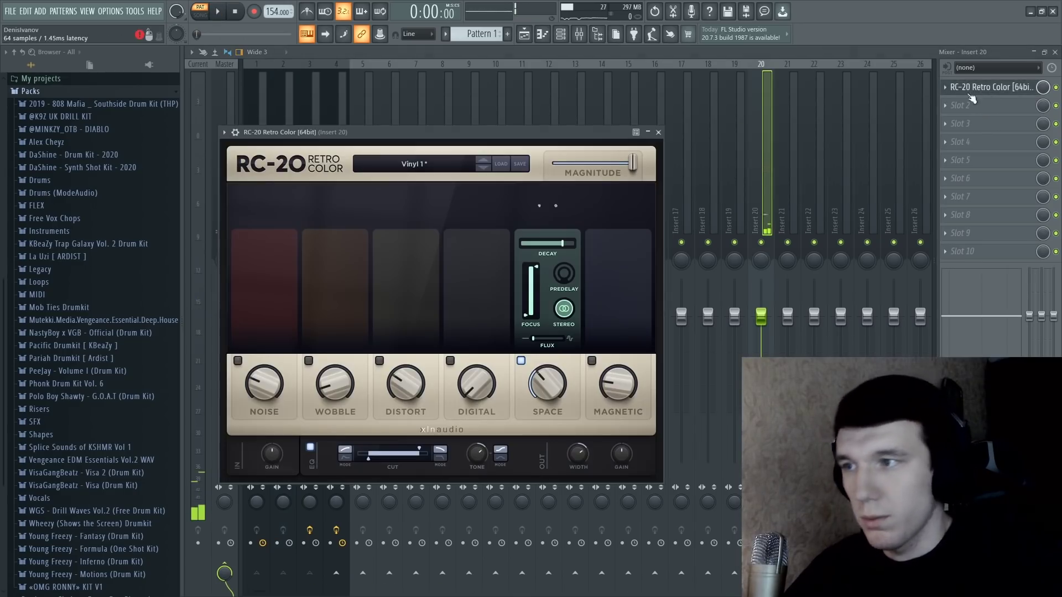
{"action": "key", "text": "Escape"}
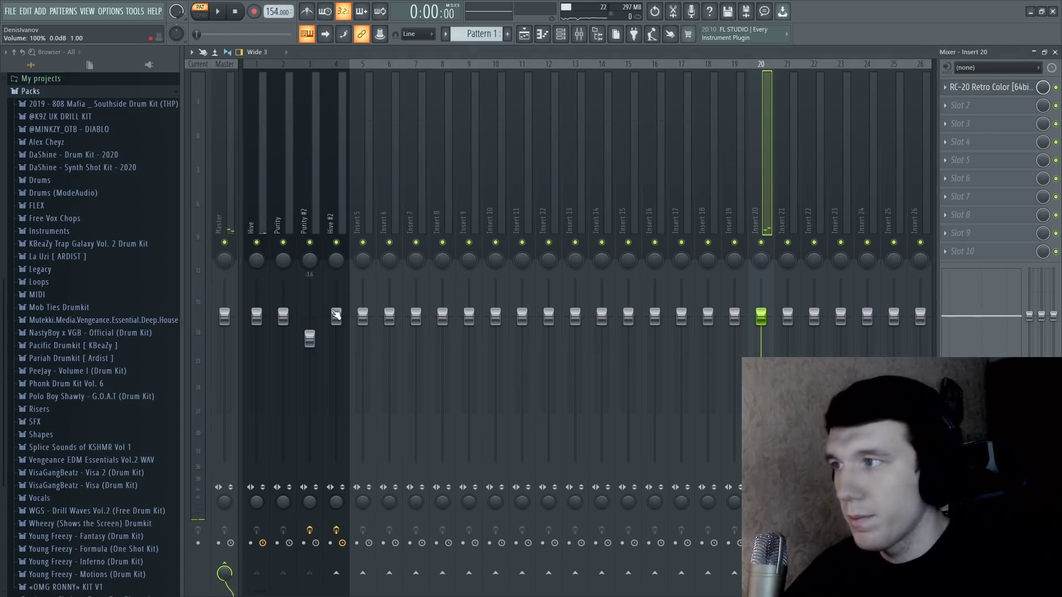
{"action": "key", "text": "space"}
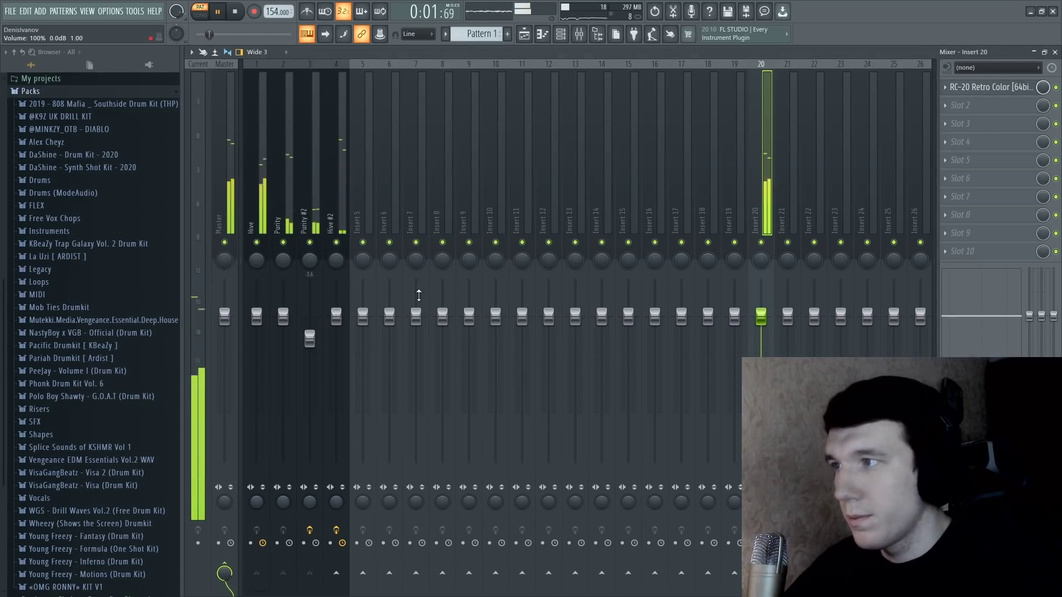
{"action": "key", "text": "F9"}
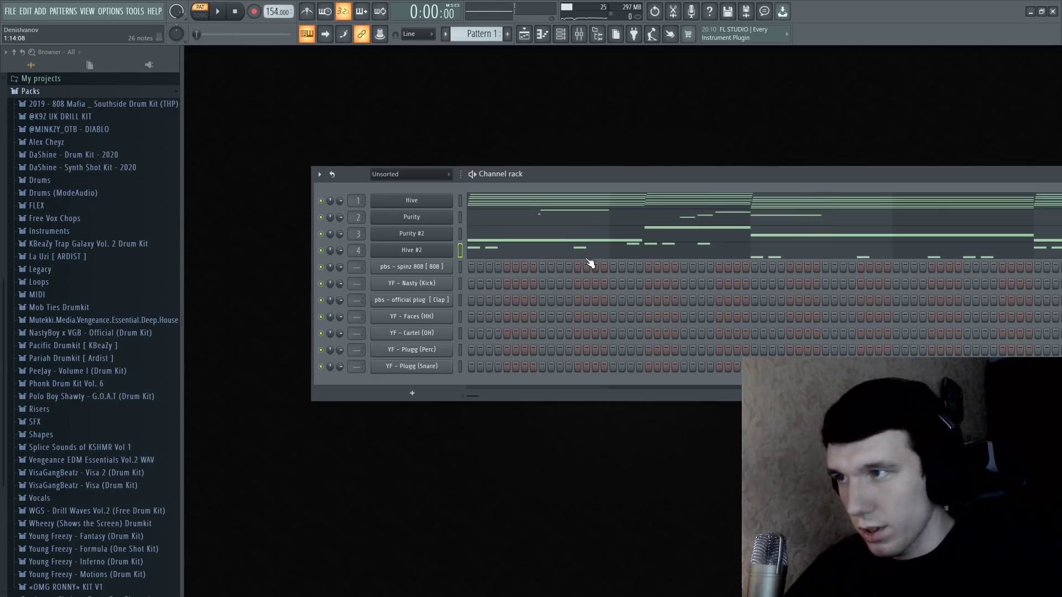
- Place hits on steps 9, 25, 41 and 57 of the pbs - official plug [ Clap ] channel during playback
{"action": "left_click", "coordinate": [542, 300]}
{"action": "key", "text": "space"}
{"action": "left_click", "coordinate": [683, 299]}
{"action": "left_click", "coordinate": [826, 300]}
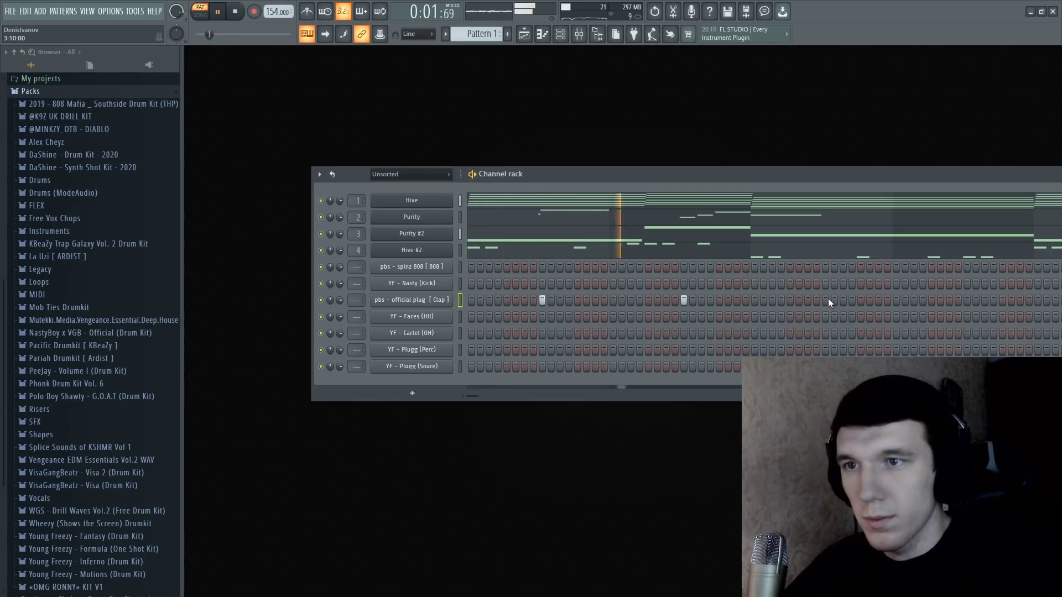
{"action": "left_click", "coordinate": [967, 300]}
- Duplicate the four clap notes into bars 5 to 8 in the clap's piano roll, and stop playback
{"action": "right_click", "coordinate": [446, 300]}
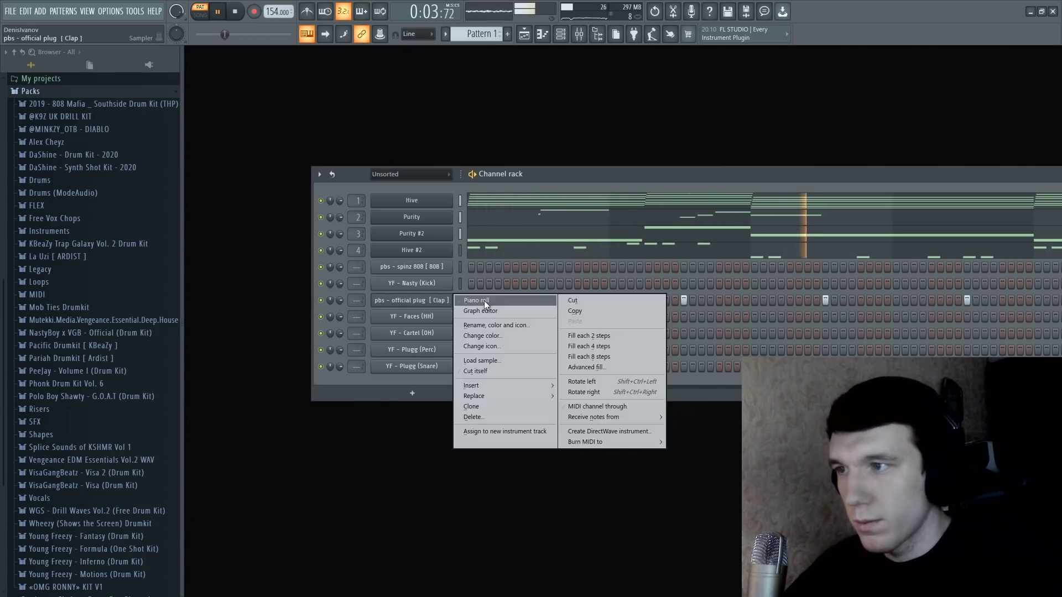
{"action": "left_click", "coordinate": [484, 301]}
{"action": "key", "text": "space"}
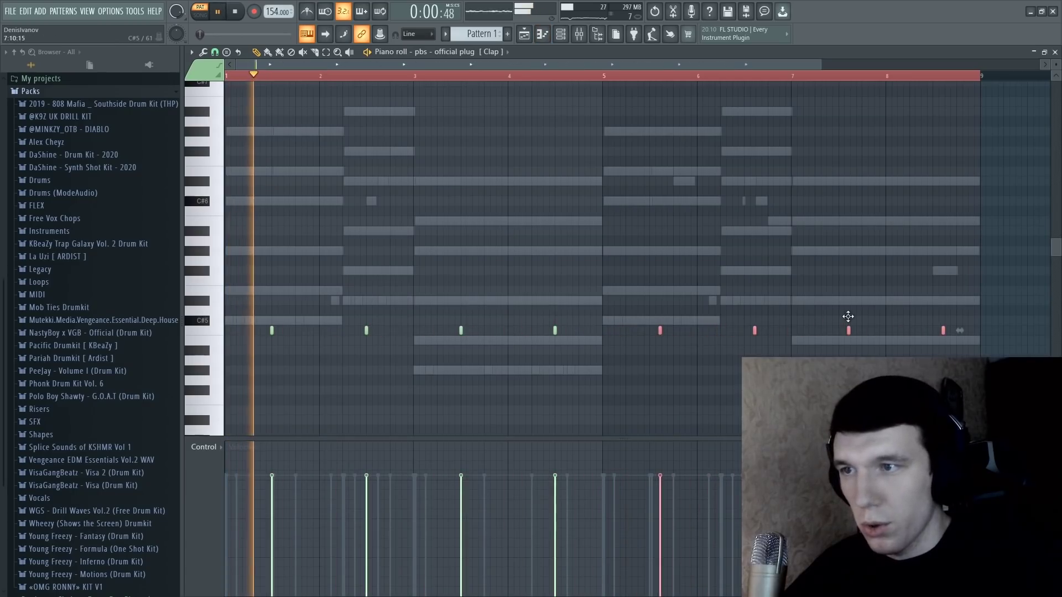
{"action": "key", "text": "F7"}
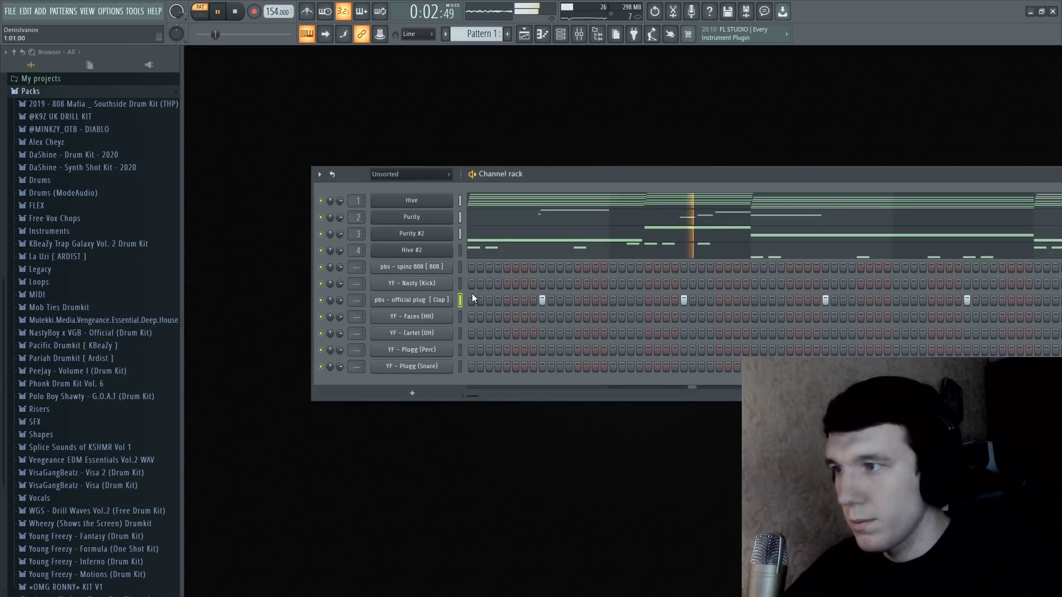
{"action": "key", "text": "space"}
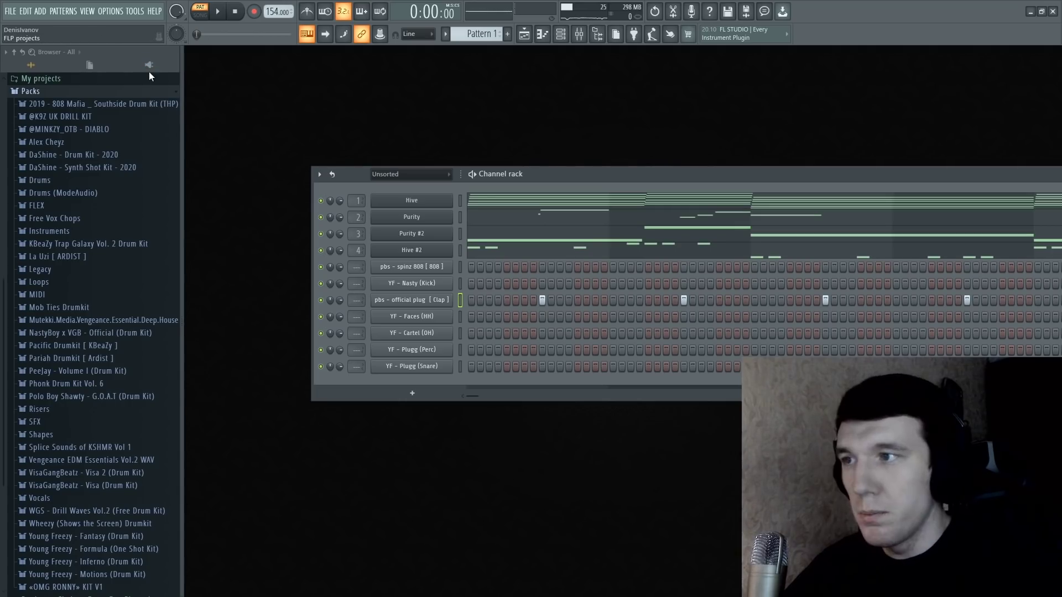
{"action": "left_click", "coordinate": [88, 549]}
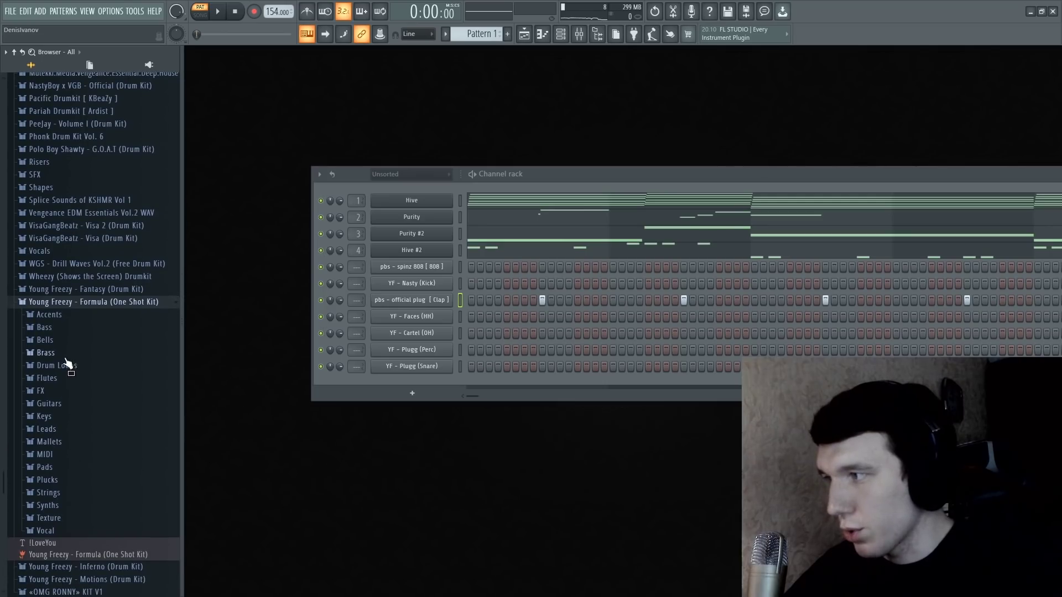
{"action": "left_click", "coordinate": [44, 454]}
{"action": "left_click_drag", "start_coordinate": [92, 459], "coordinate": [436, 362]}
{"action": "left_click_drag", "start_coordinate": [340, 288], "coordinate": [756, 312]}
{"action": "key", "text": "Delete"}
{"action": "key", "text": "space"}
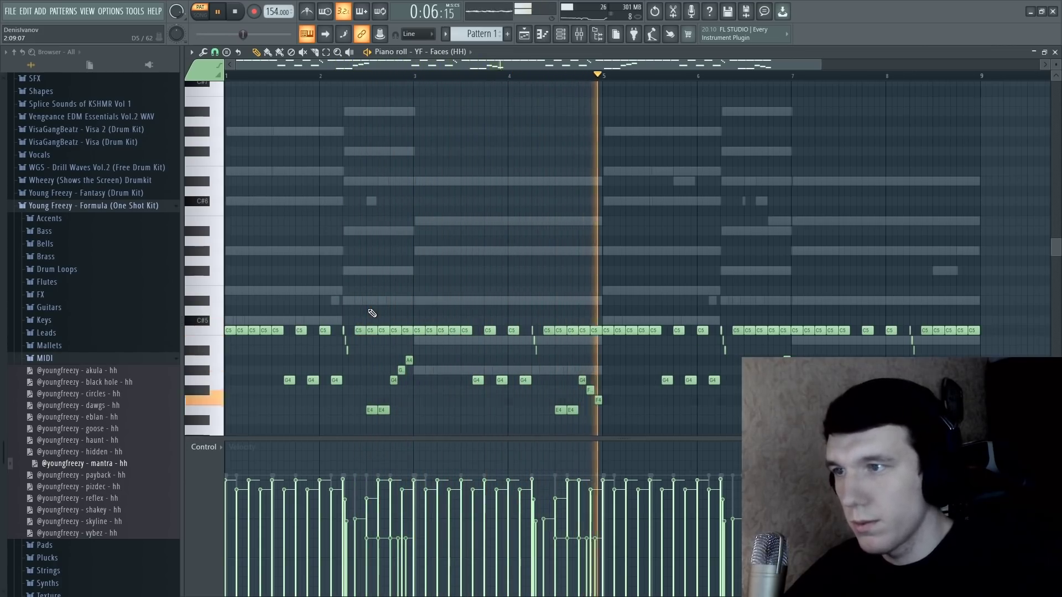
- Delete the E4 notes from the YF - Faces (HH) pattern, listen to the result and close the piano roll
{"action": "key", "text": "space"}
{"action": "key", "text": "Delete"}
{"action": "key", "text": "space"}
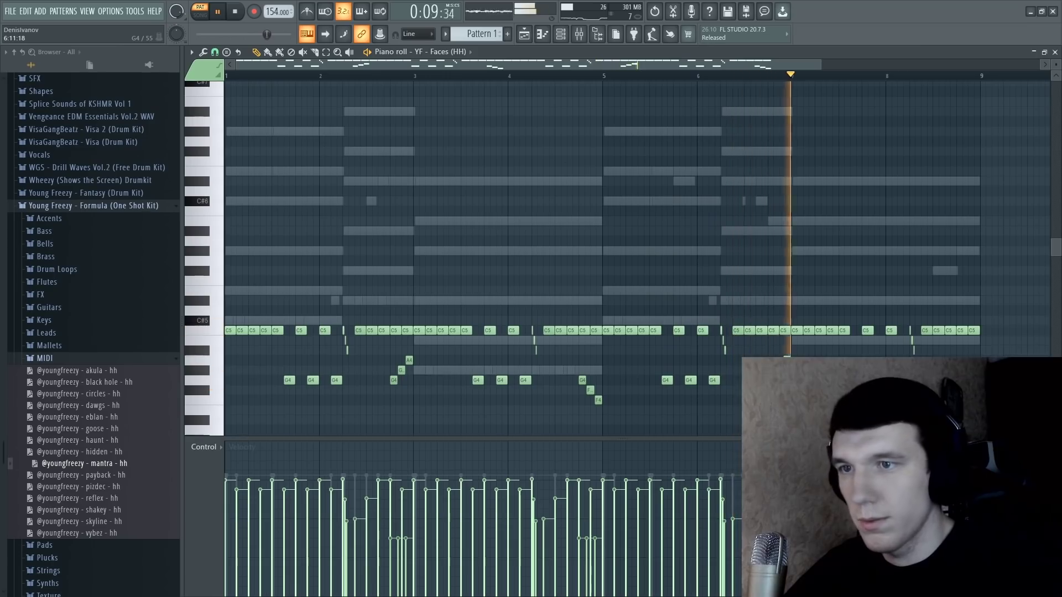
{"action": "key", "text": "F7"}
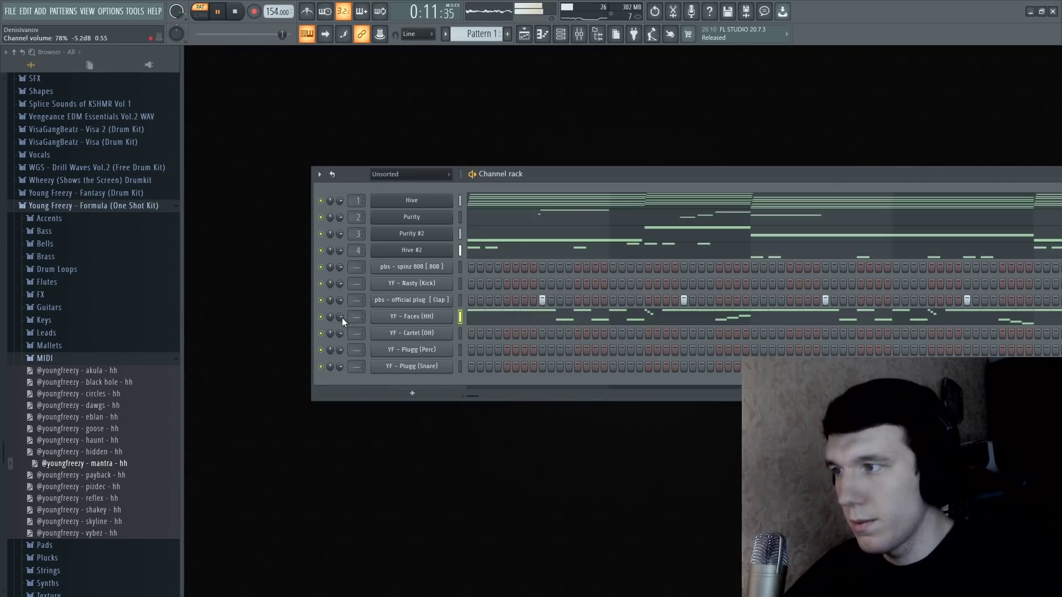
- Lower the YF - Faces (HH) channel volume to about -8.5 dB and check the level in playback
{"action": "key", "text": "space"}
{"action": "left_click_drag", "start_coordinate": [342, 317], "coordinate": [342, 326]}
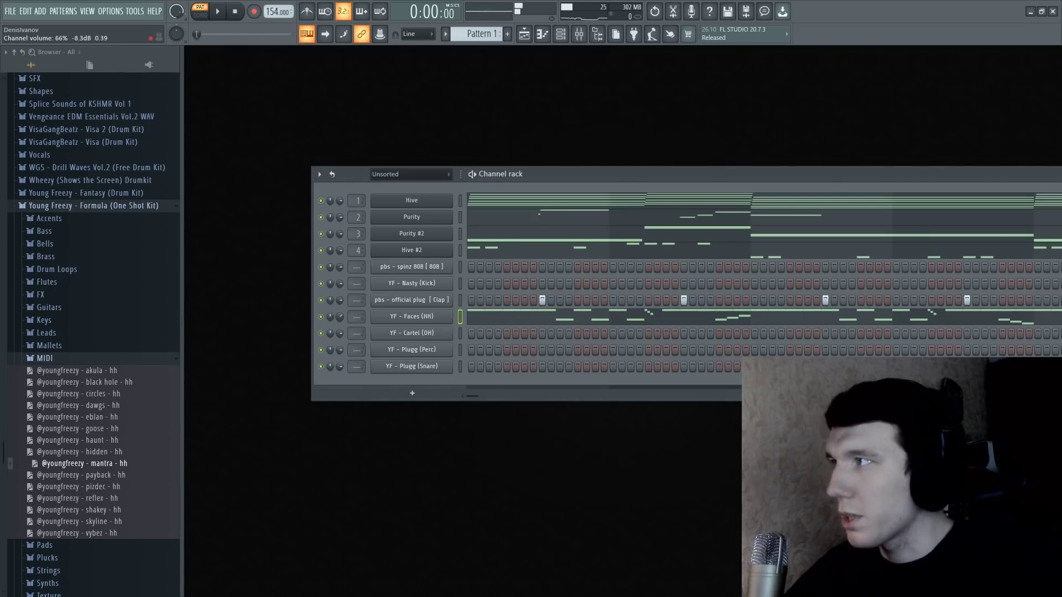
{"action": "key", "text": "space"}
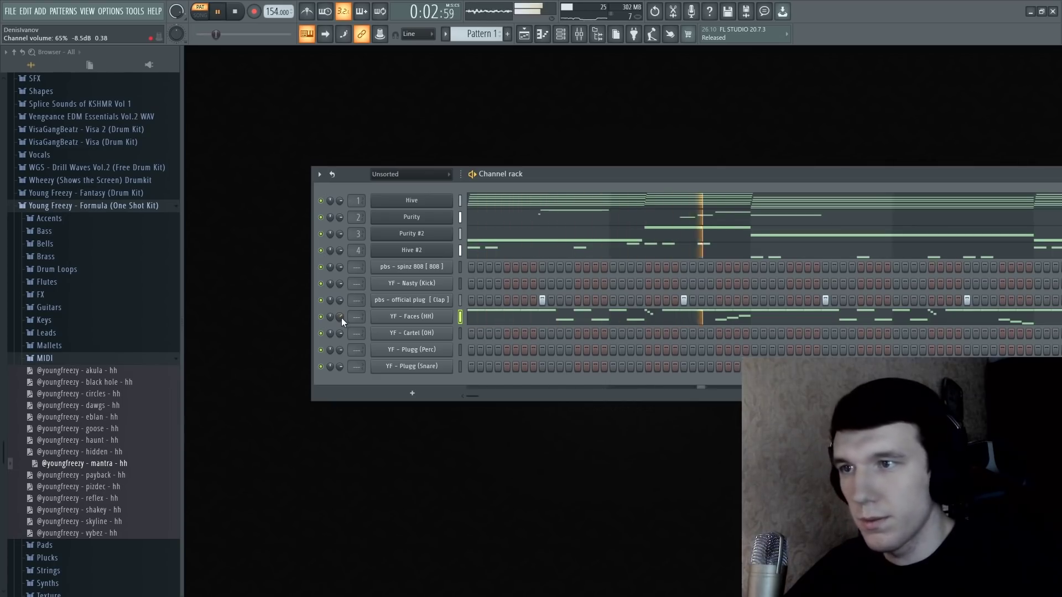
{"action": "key", "text": "space"}
- Add a YF - Cartel (OH) hit on step 5 and repeat it at the same position in bars 3, 5 and 7
{"action": "left_click", "coordinate": [506, 333]}
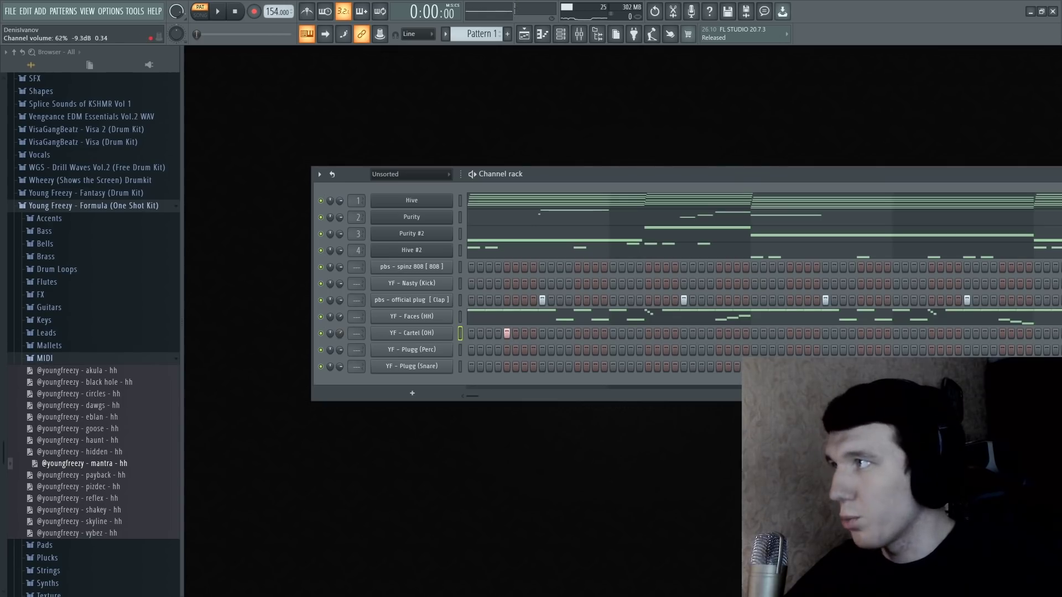
{"action": "key", "text": "space"}
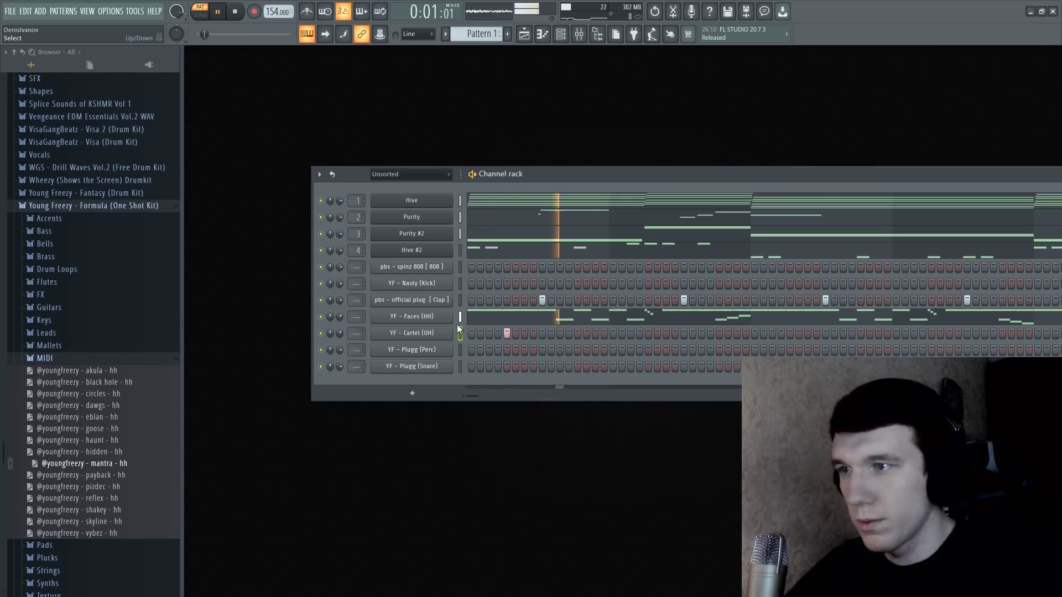
{"action": "key", "text": "F7"}
{"action": "left_click", "coordinate": [437, 330]}
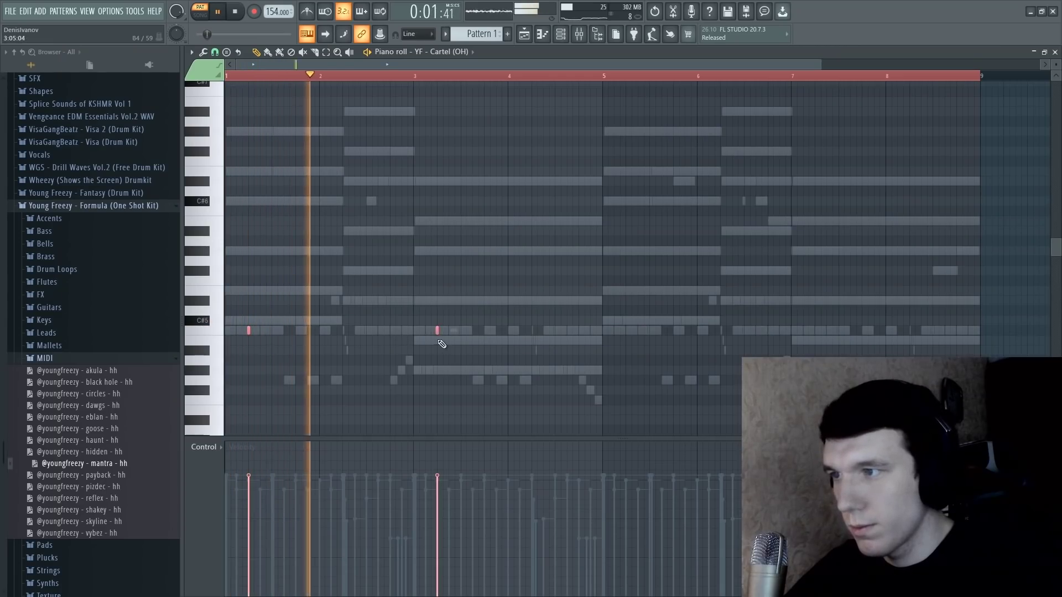
{"action": "left_click", "coordinate": [623, 330]}
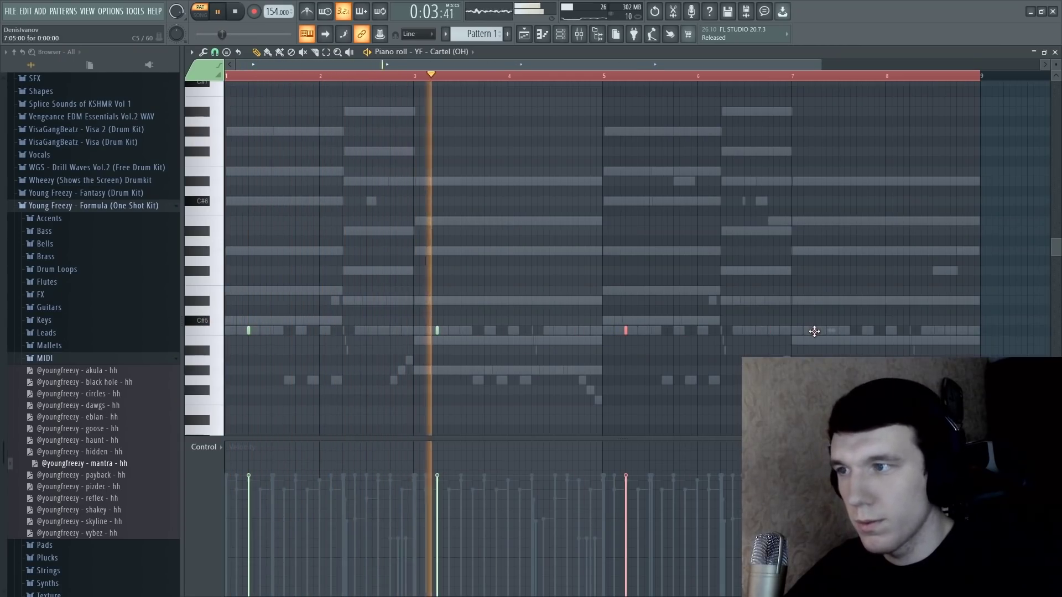
{"action": "key", "text": "space"}
{"action": "key", "text": "F7"}
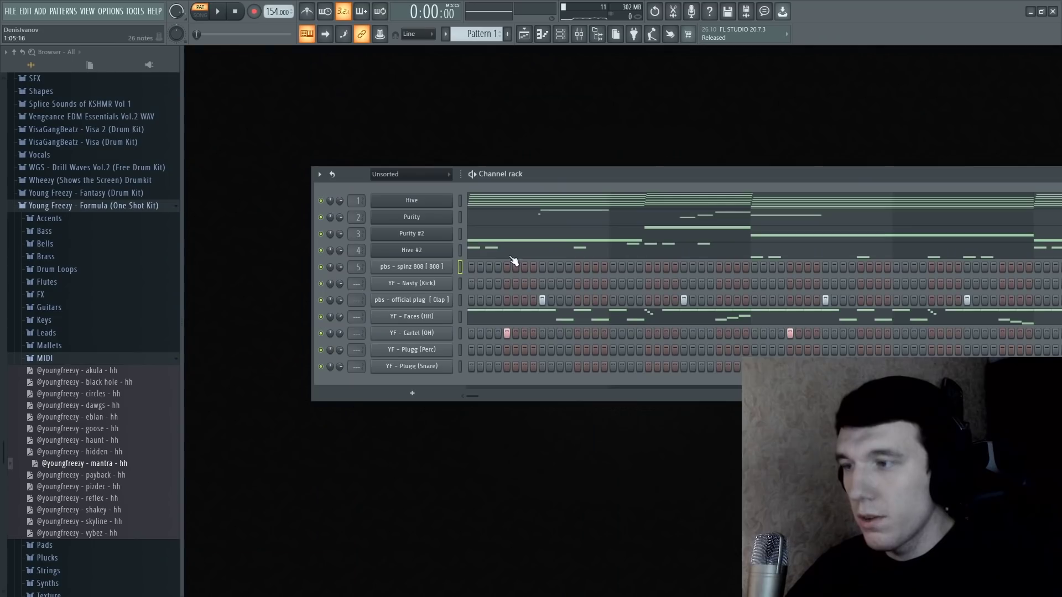
- Route the pbs - spinz 808 channel to mixer Insert 5 and load RC-20 Retro Color on that track
{"action": "left_click", "coordinate": [579, 35]}
{"action": "right_click", "coordinate": [359, 160]}
{"action": "mouse_move", "coordinate": [415, 173]}
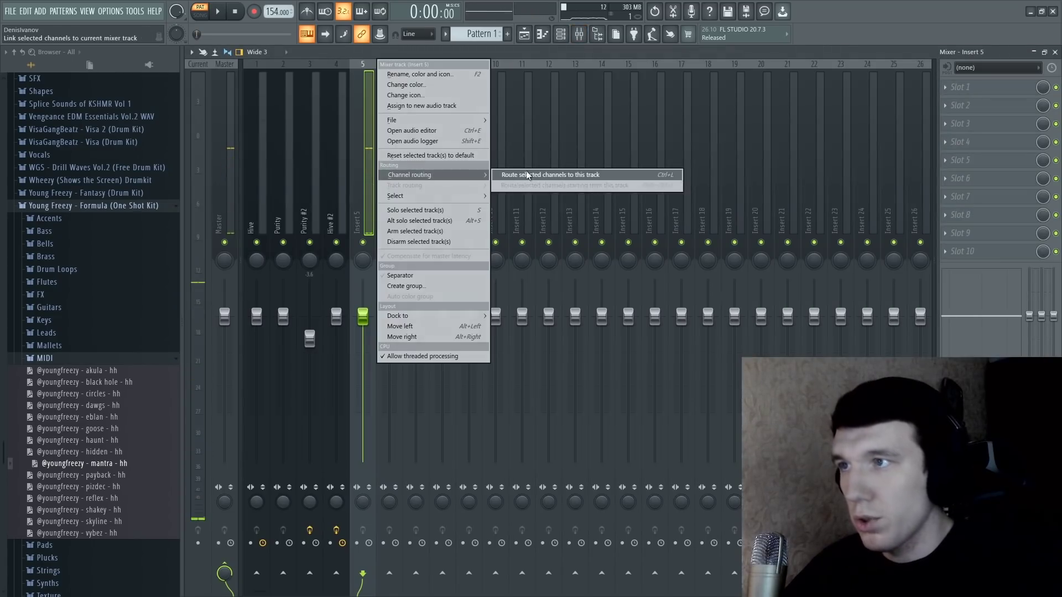
{"action": "left_click", "coordinate": [554, 173]}
{"action": "left_click", "coordinate": [946, 87]}
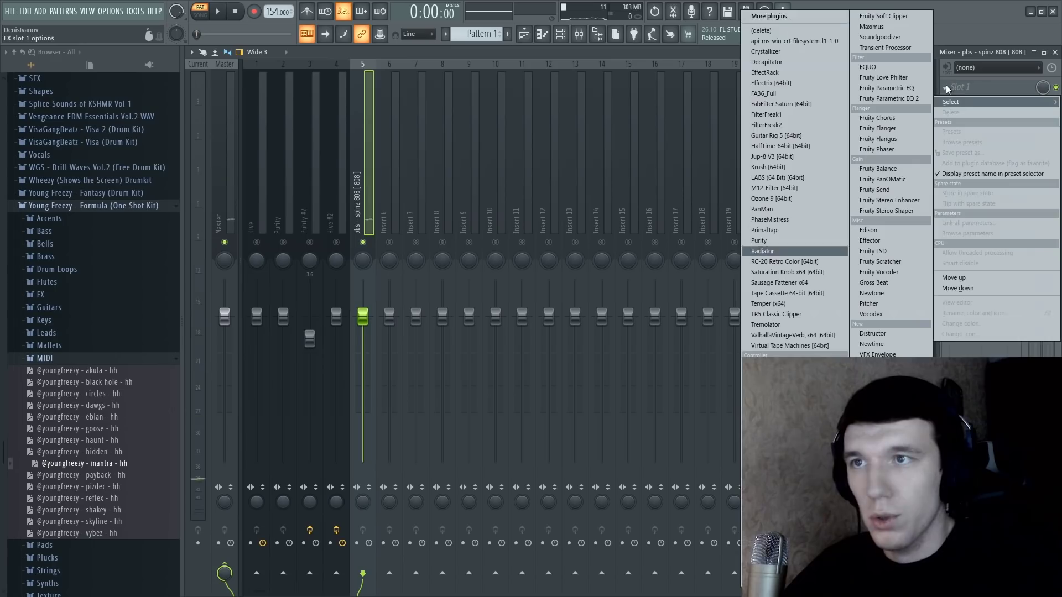
{"action": "left_click", "coordinate": [791, 262]}
- Switch off the Magnetic, Distort, Wobble and Noise modules in the 808's RC-20, open its EQ cut to full range and close it
{"action": "left_click", "coordinate": [621, 390]}
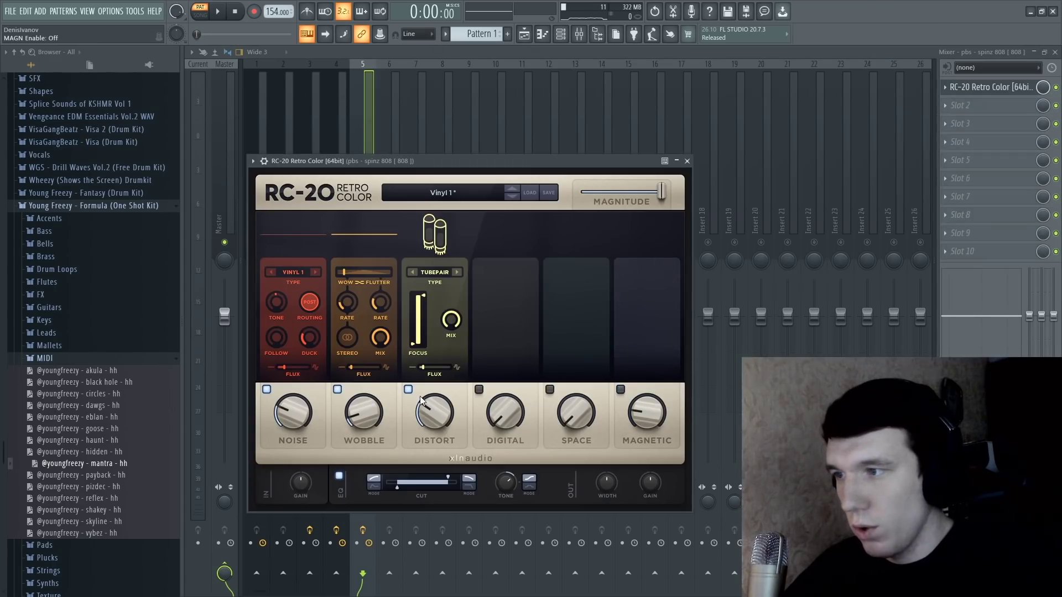
{"action": "left_click", "coordinate": [408, 390]}
{"action": "left_click", "coordinate": [337, 390]}
{"action": "left_click", "coordinate": [266, 390]}
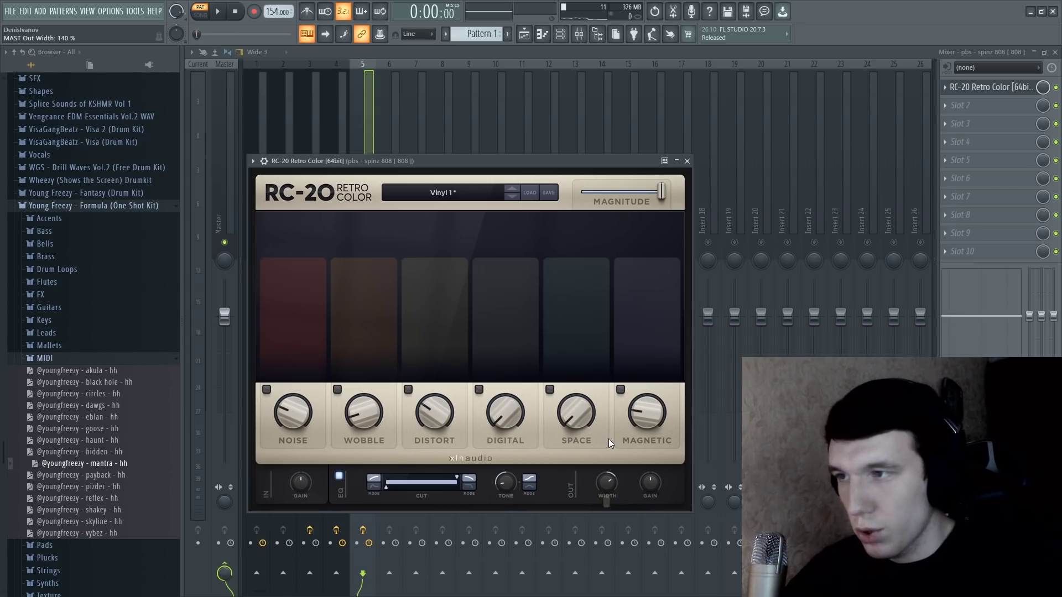
{"action": "key", "text": "Escape"}
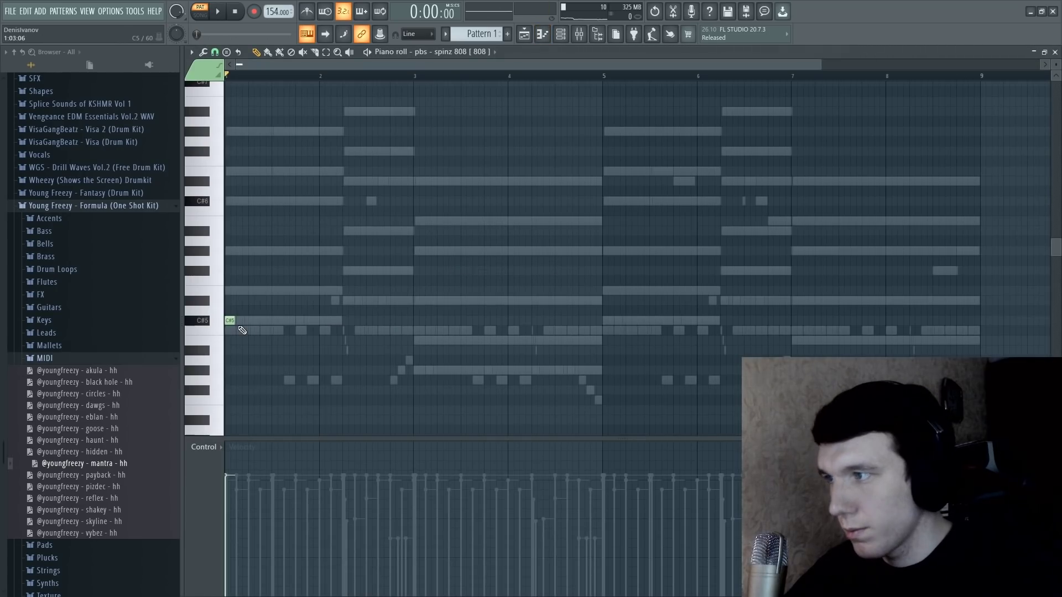
- Place a C#5 note at the start of the 808 pattern, and set the clap's sample start offset to 12%
{"action": "key", "text": "space"}
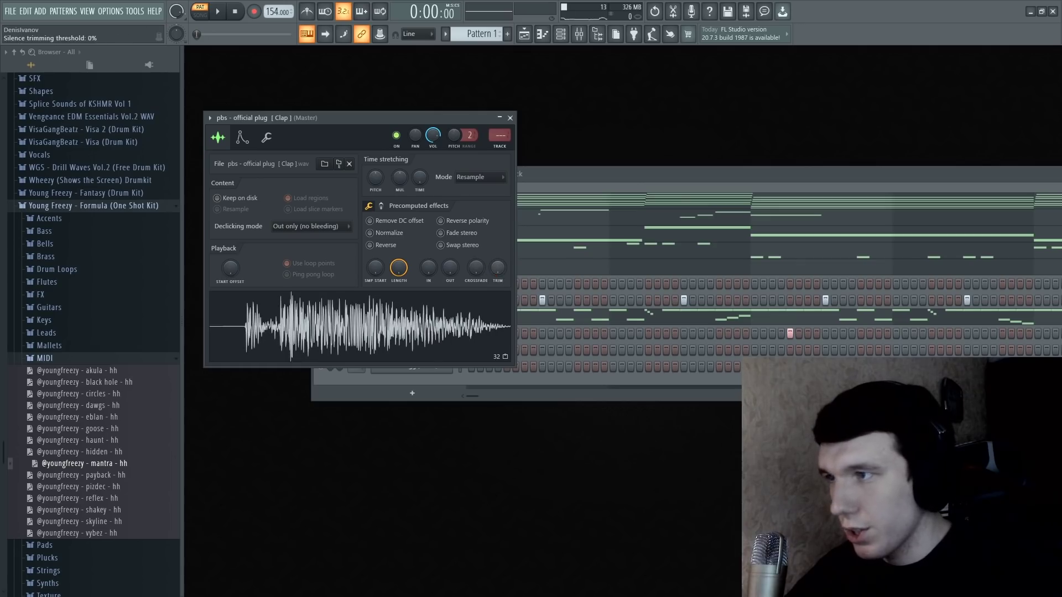
{"action": "left_click_drag", "start_coordinate": [378, 273], "coordinate": [377, 265]}
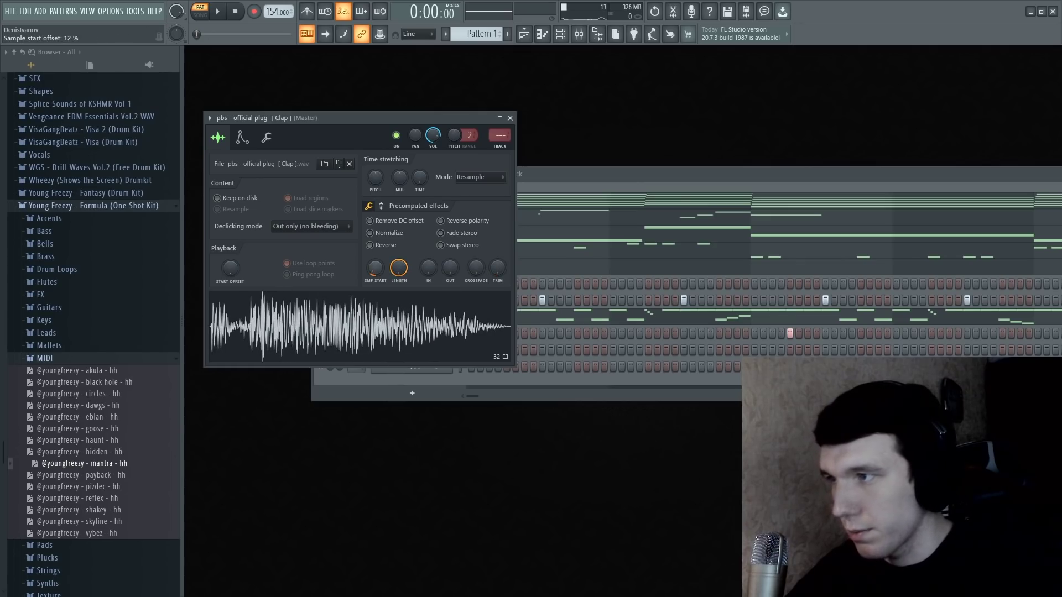
{"action": "key", "text": "Escape"}
{"action": "key", "text": "space"}
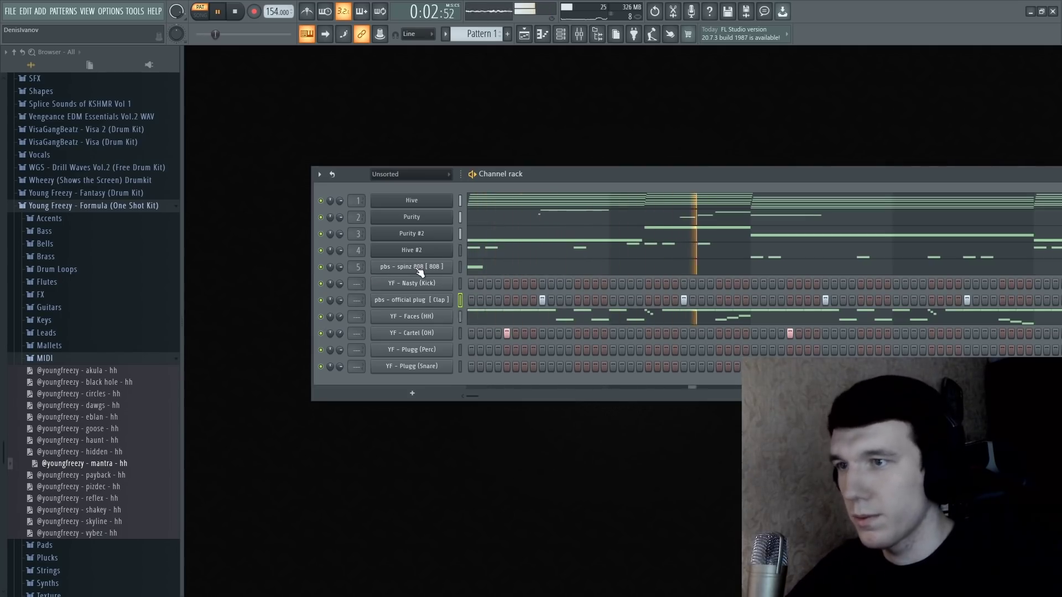
- Add a D#5 note to the 808 pattern at the chord change in bar 2 and audition it
{"action": "left_click", "coordinate": [474, 267]}
{"action": "left_click_drag", "start_coordinate": [297, 287], "coordinate": [226, 332], "text": "ctrl"}
{"action": "scroll", "coordinate": [826, 75], "scroll_direction": "up", "scroll_amount": 3}
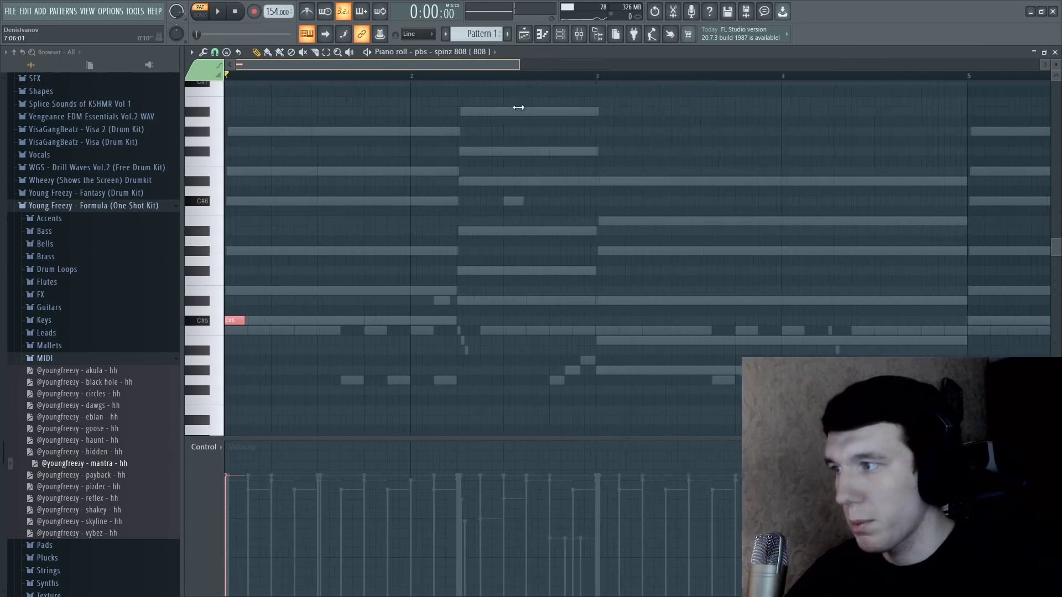
{"action": "key", "text": "space"}
{"action": "left_click_drag", "start_coordinate": [354, 291], "coordinate": [358, 301]}
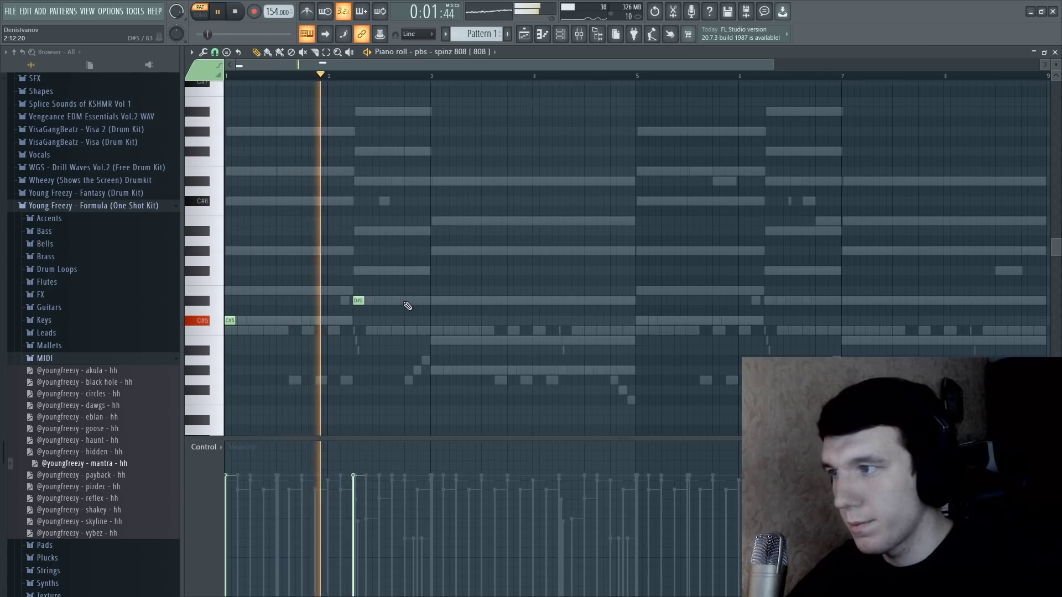
{"action": "key", "text": "space"}
- Add a G#4 808 note at the start of bar 3, raise it an octave to G#5 and play the pattern
{"action": "left_click_drag", "start_coordinate": [426, 275], "coordinate": [197, 345]}
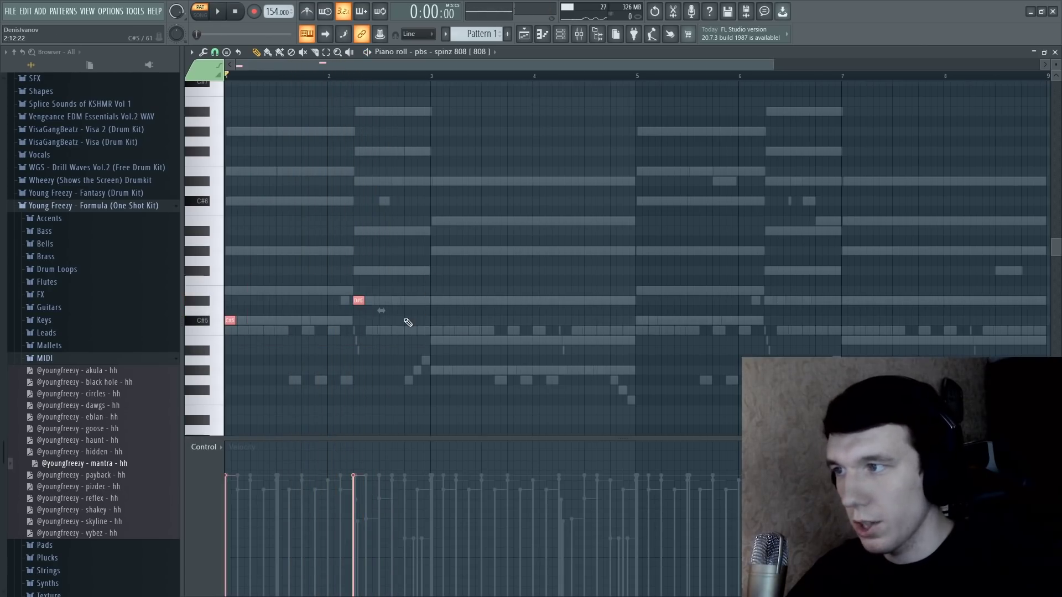
{"action": "left_click", "coordinate": [436, 370]}
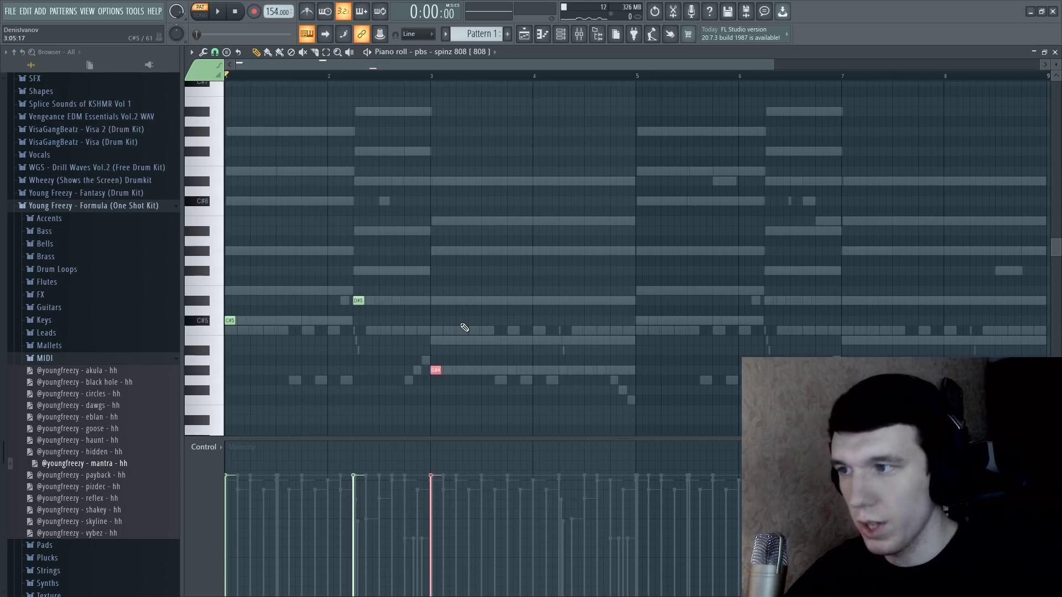
{"action": "key", "text": "space"}
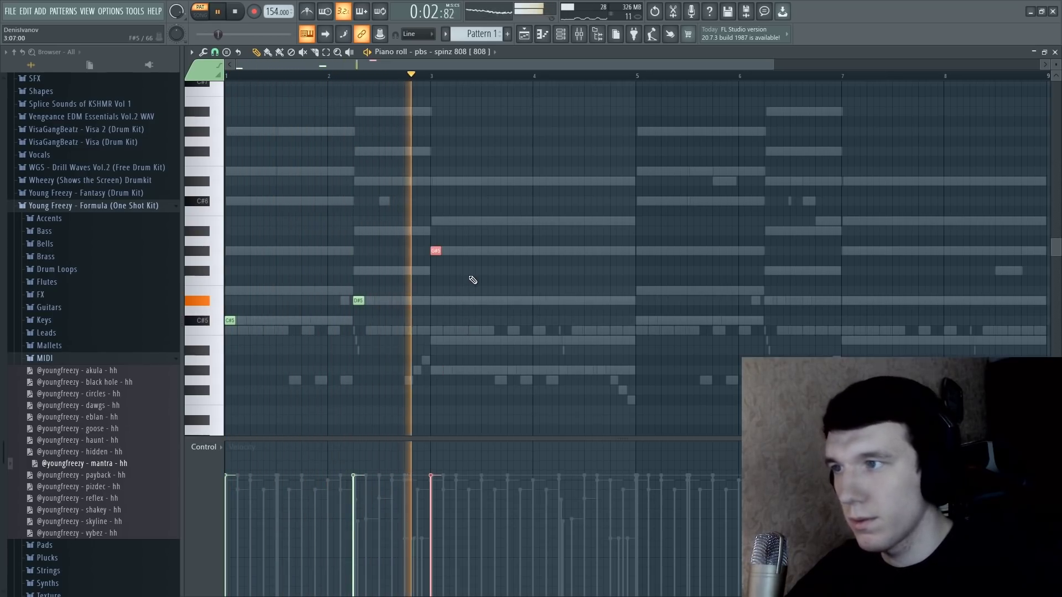
- Add two more G#5 808 notes, late in bar 3 and early in bar 4, and duplicate the four-bar phrase into bars 5 to 8
{"action": "left_click", "coordinate": [526, 251]}
{"action": "left_click", "coordinate": [565, 251]}
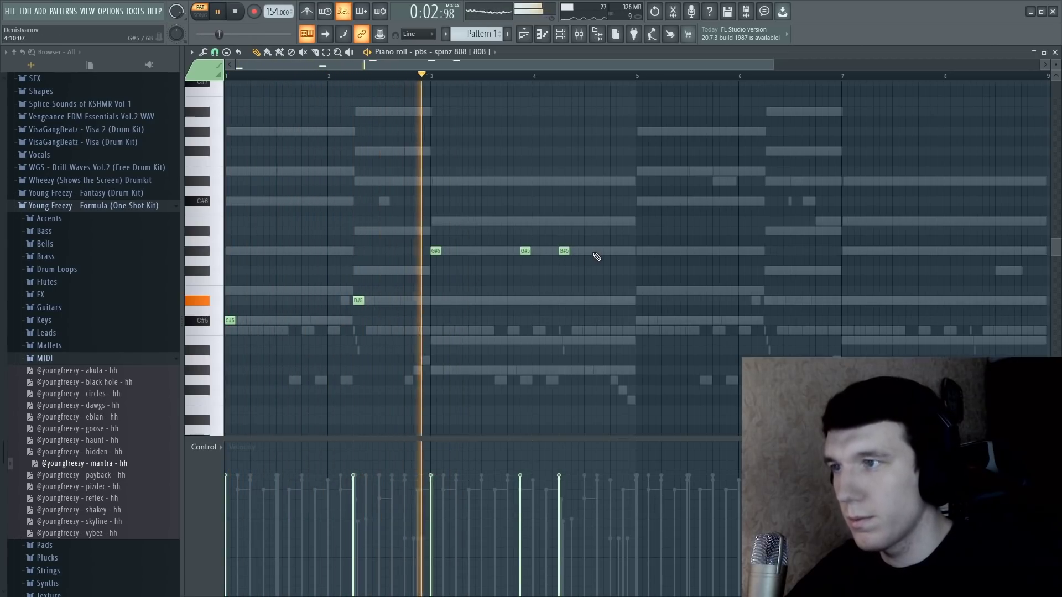
{"action": "key", "text": "space"}
{"action": "key", "text": "ctrl+v"}
{"action": "left_click_drag", "start_coordinate": [429, 235], "coordinate": [840, 235]}
- Audition the 808 pattern and vary its ending in bar 8 with one D#5 note followed by two G#5 notes
{"action": "key", "text": "space"}
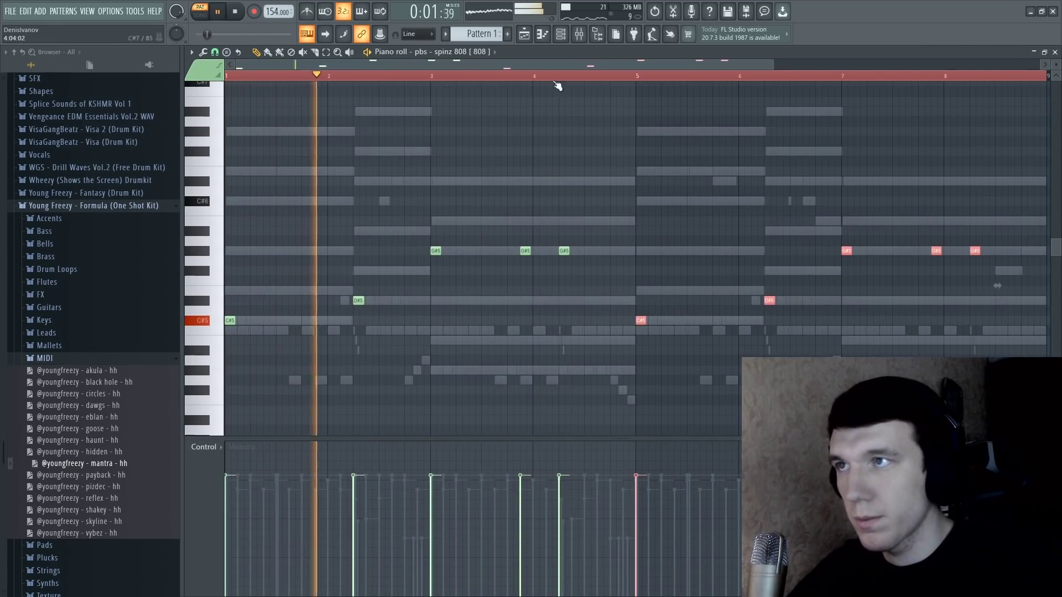
{"action": "key", "text": "space"}
{"action": "left_click", "coordinate": [866, 232]}
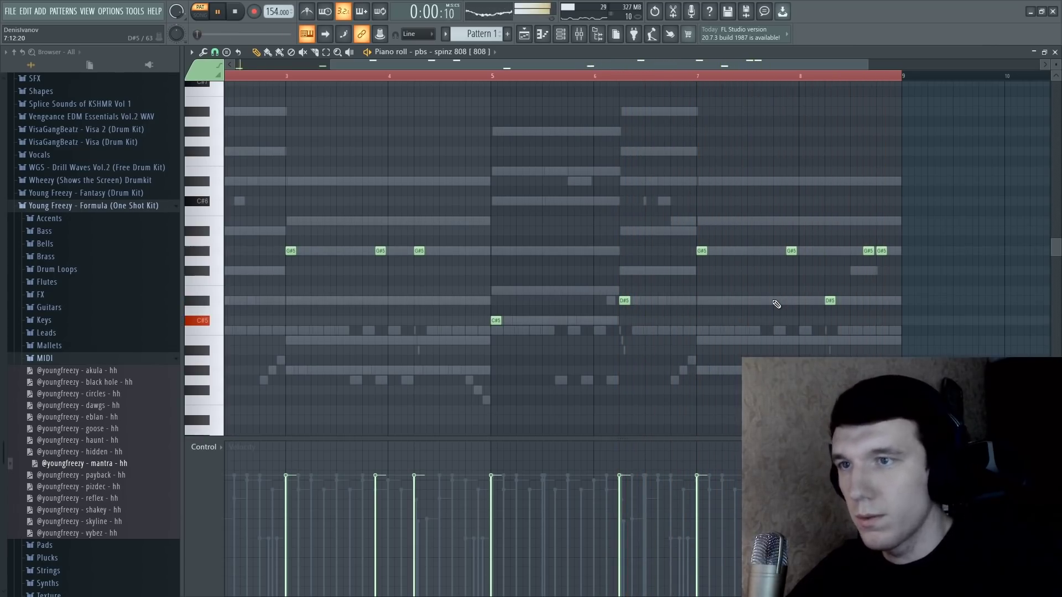
- Add a YF - Plugg (Perc) hit on step 15 and a YF - Plugg (Snare) hit on the third step of bar 4 while auditioning the beat
{"action": "key", "text": "F7"}
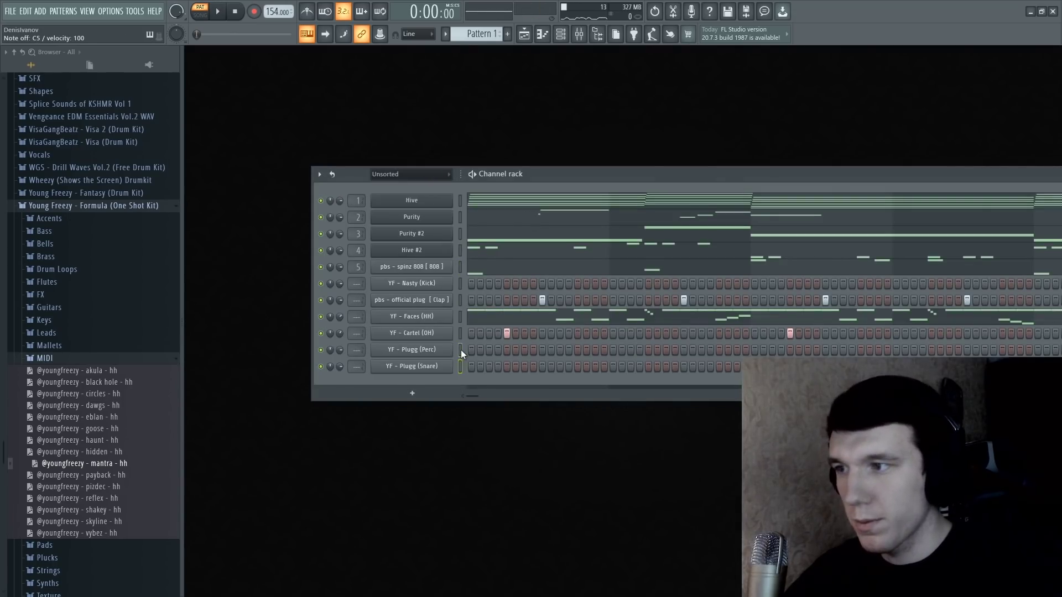
{"action": "key", "text": "space"}
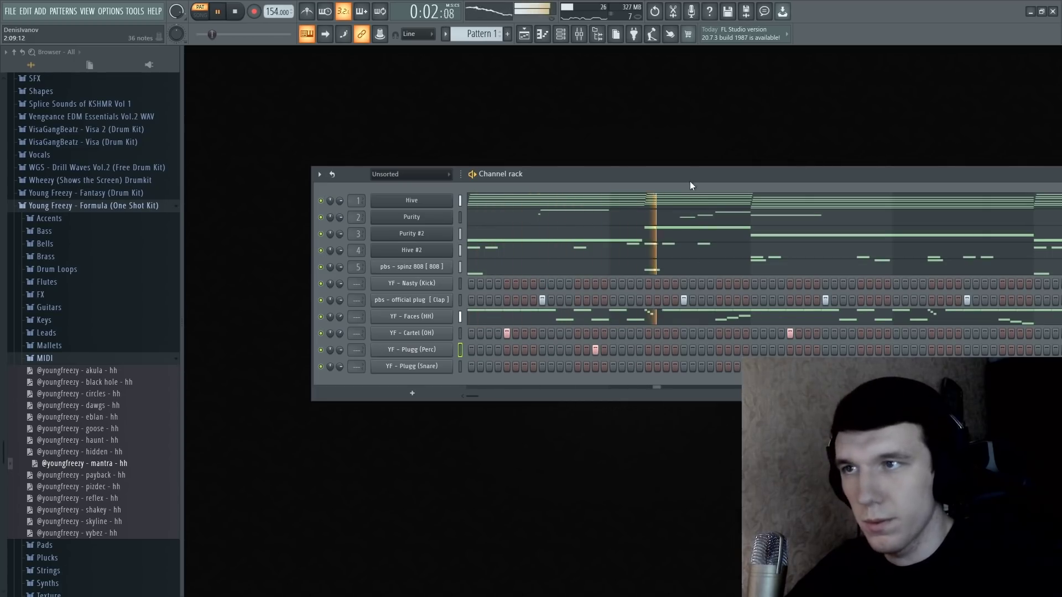
{"action": "left_click_drag", "start_coordinate": [689, 176], "coordinate": [532, 173]}
{"action": "key", "text": "space"}
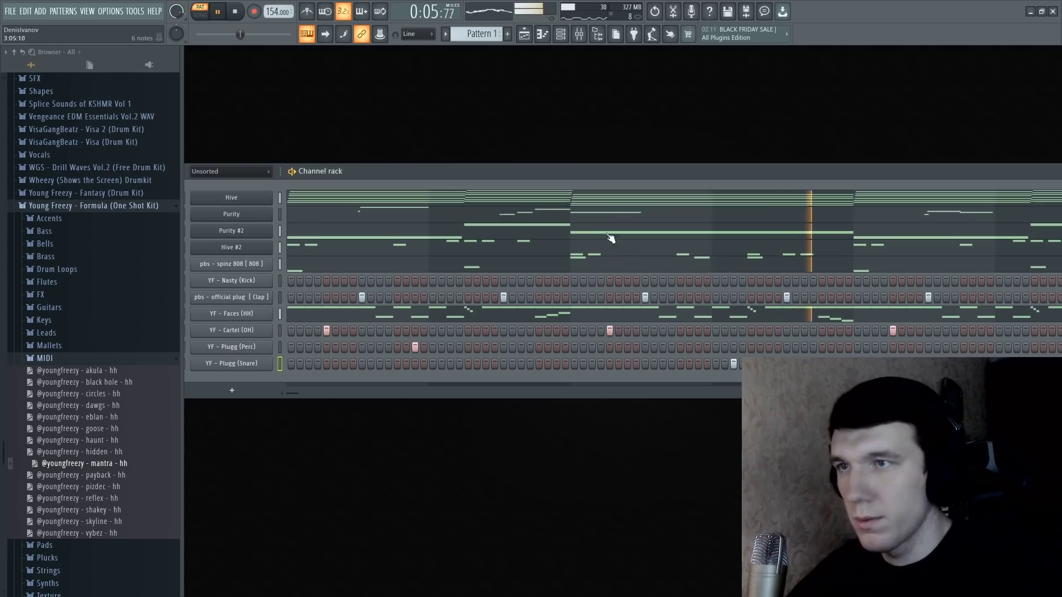
- Repeat the YF - Plugg (Perc) hit four bars on, near the end of bar 5, in its piano roll and play the pattern
{"action": "key", "text": "space"}
{"action": "right_click", "coordinate": [348, 326]}
{"action": "left_click", "coordinate": [368, 333]}
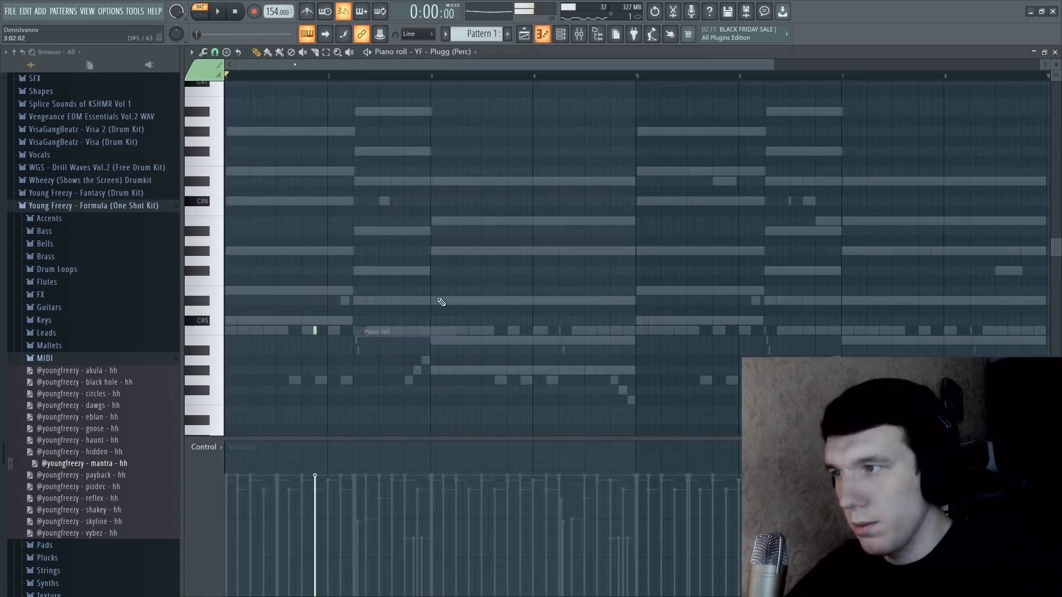
{"action": "left_click_drag", "start_coordinate": [608, 345], "coordinate": [726, 345]}
{"action": "key", "text": "space"}
{"action": "key", "text": "space"}
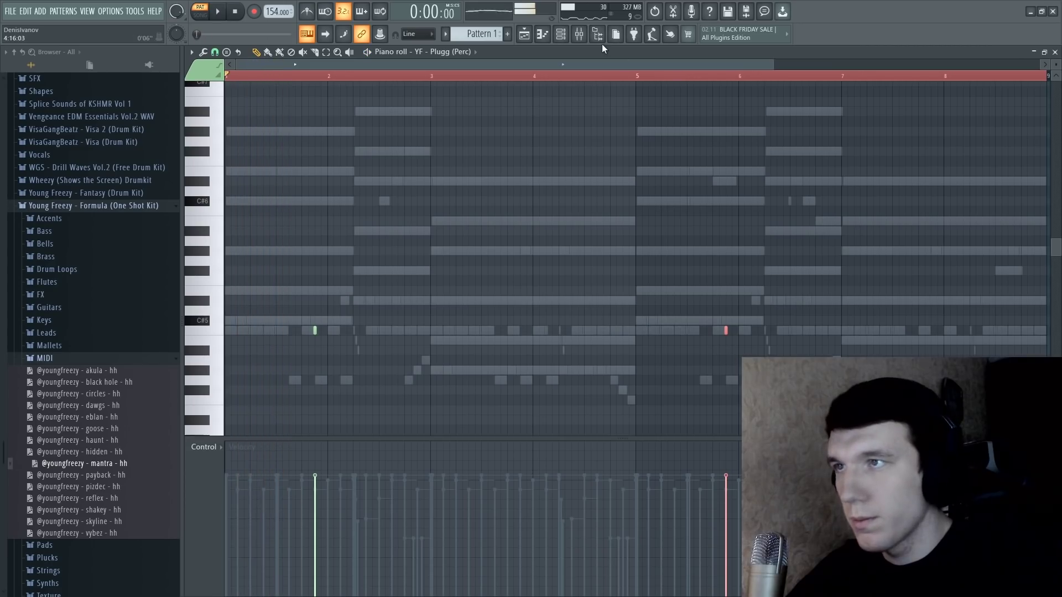
{"action": "key", "text": "space"}
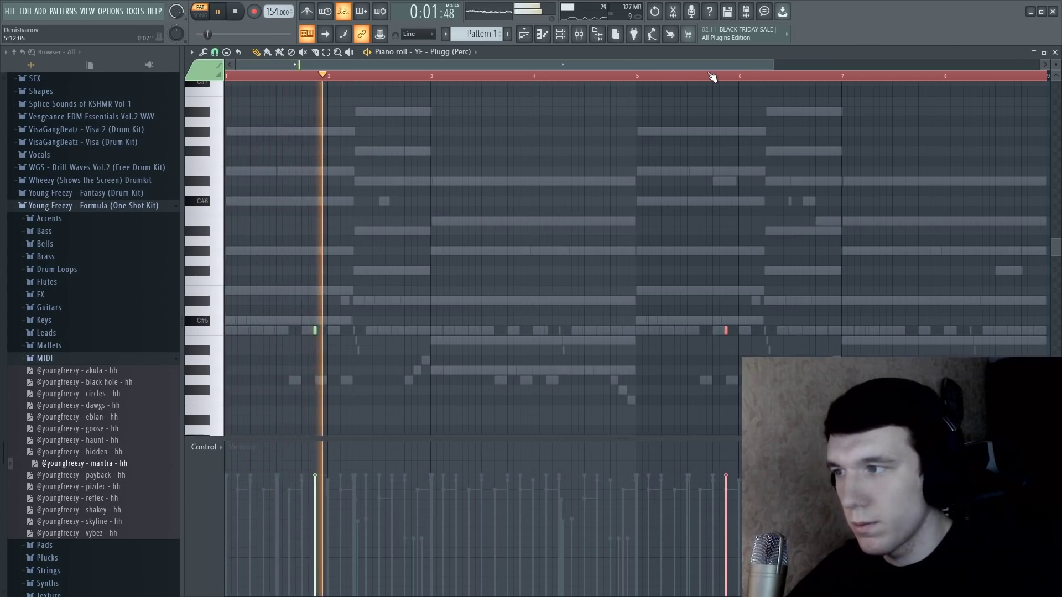
- Repeat the YF - Plugg (Snare) hit four bars on, early in bar 8, in its piano roll
{"action": "key", "text": "F7"}
{"action": "right_click", "coordinate": [352, 343]}
{"action": "left_click", "coordinate": [376, 347]}
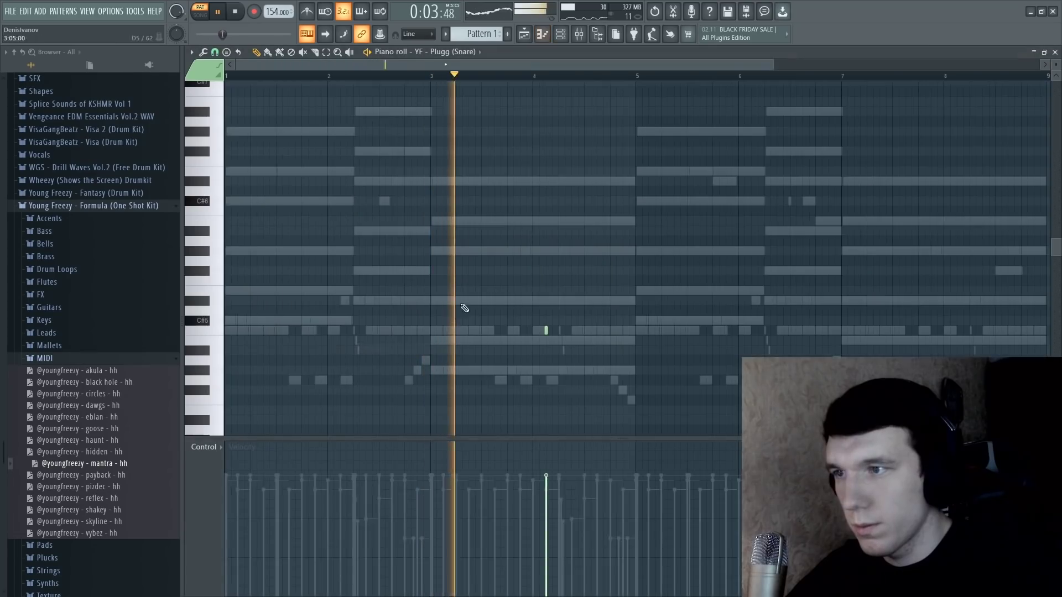
{"action": "left_click", "coordinate": [888, 330]}
{"action": "left_click", "coordinate": [854, 330]}
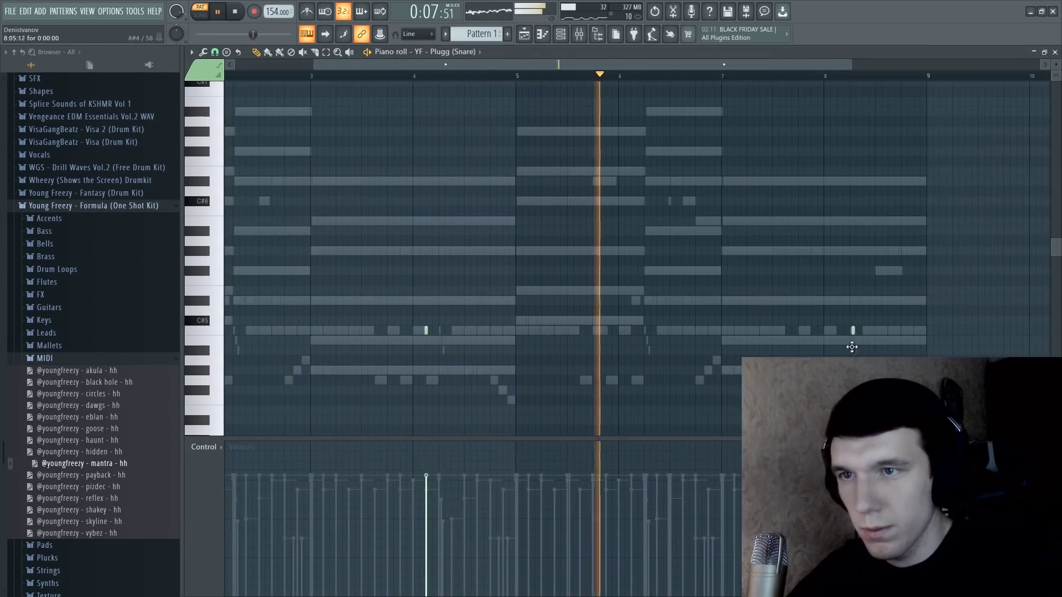
{"action": "left_click_drag", "start_coordinate": [842, 346], "coordinate": [838, 347]}
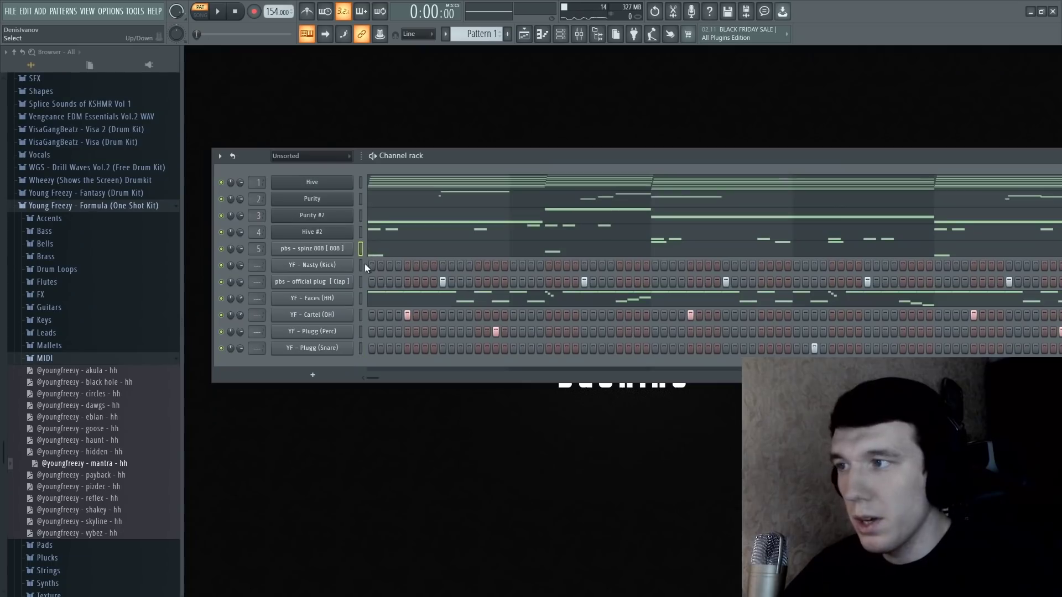
- Paste the 808's notes into the YF - Nasty (Kick) channel, transpose them all to C5 with the limiter and play the pattern
{"action": "left_click", "coordinate": [360, 265]}
{"action": "key", "text": "ctrl+v"}
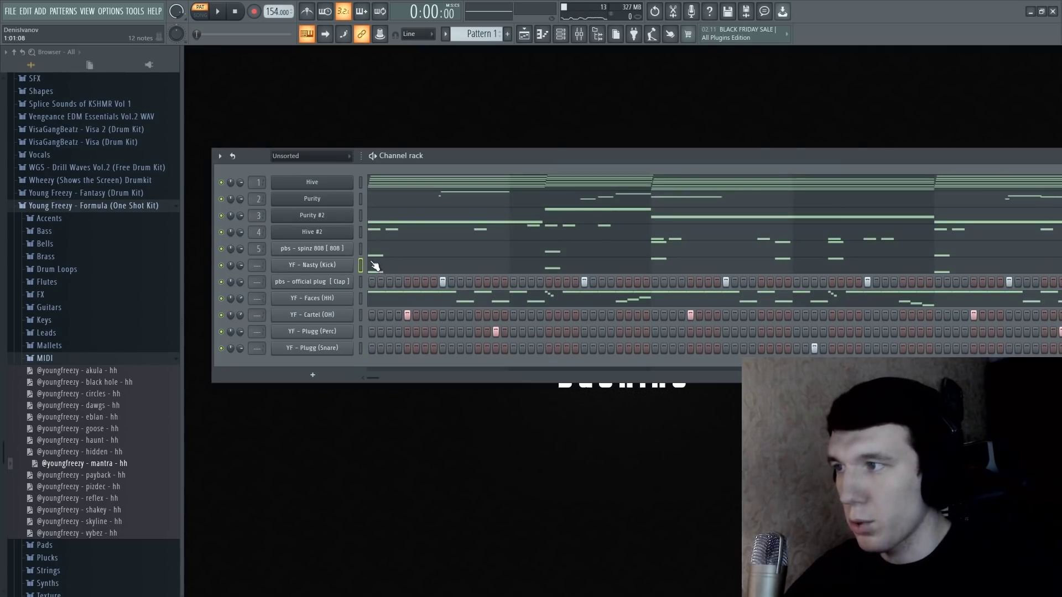
{"action": "left_click", "coordinate": [384, 269]}
{"action": "key", "text": "alt+k"}
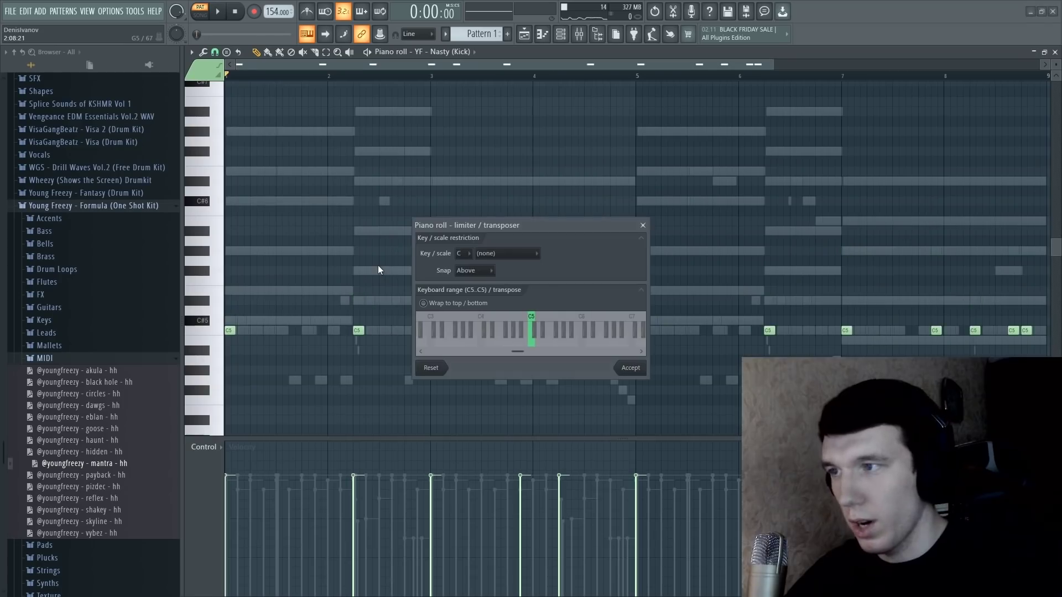
{"action": "left_click", "coordinate": [630, 367]}
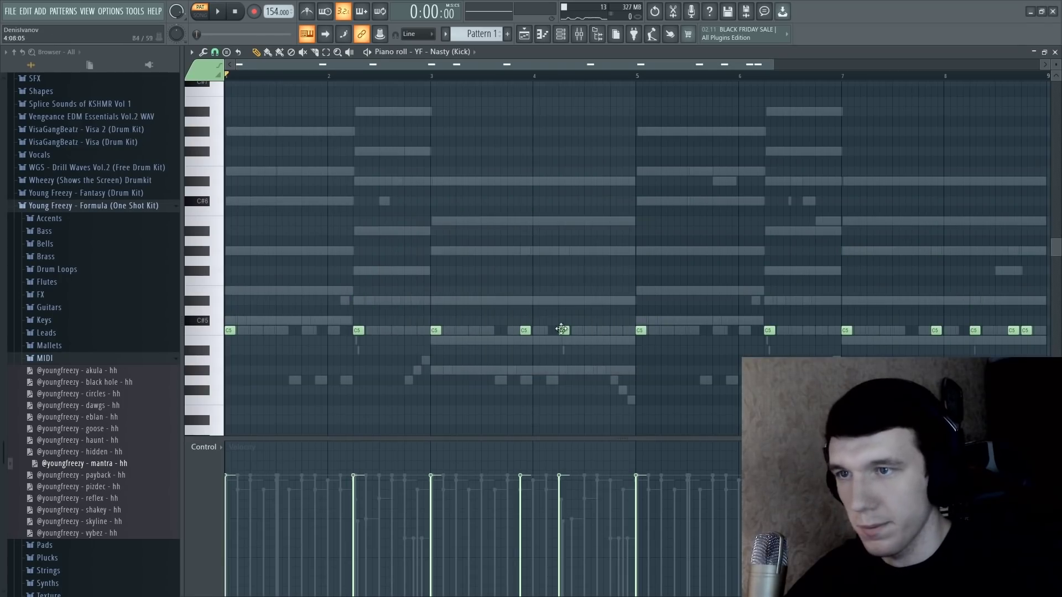
{"action": "key", "text": "space"}
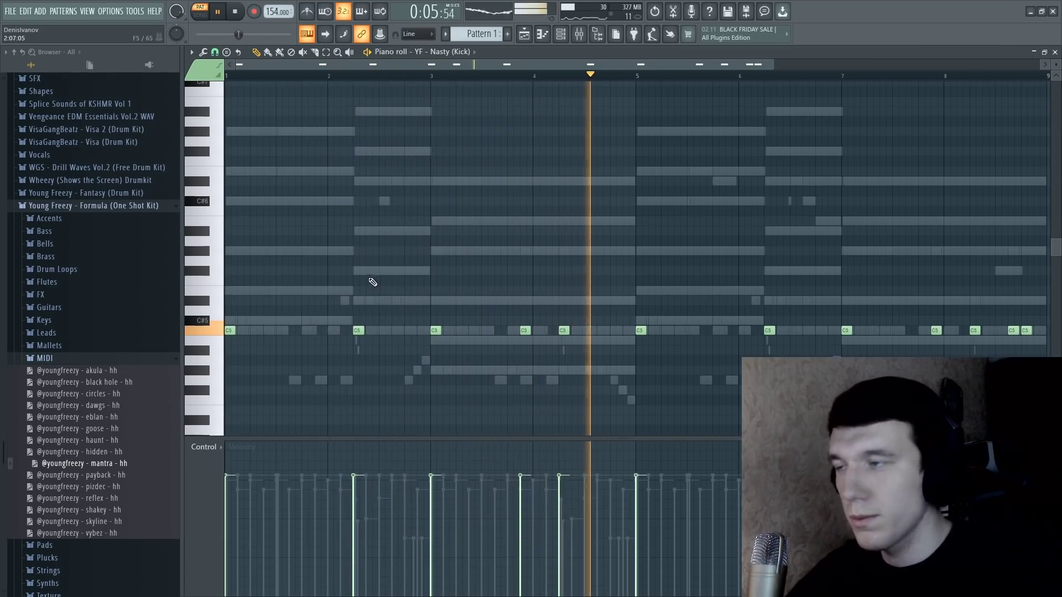
- Load Fruity Soft Clipper into slot 10 of the Master mixer track and audition the mix
{"action": "left_click_drag", "start_coordinate": [774, 64], "coordinate": [941, 83]}
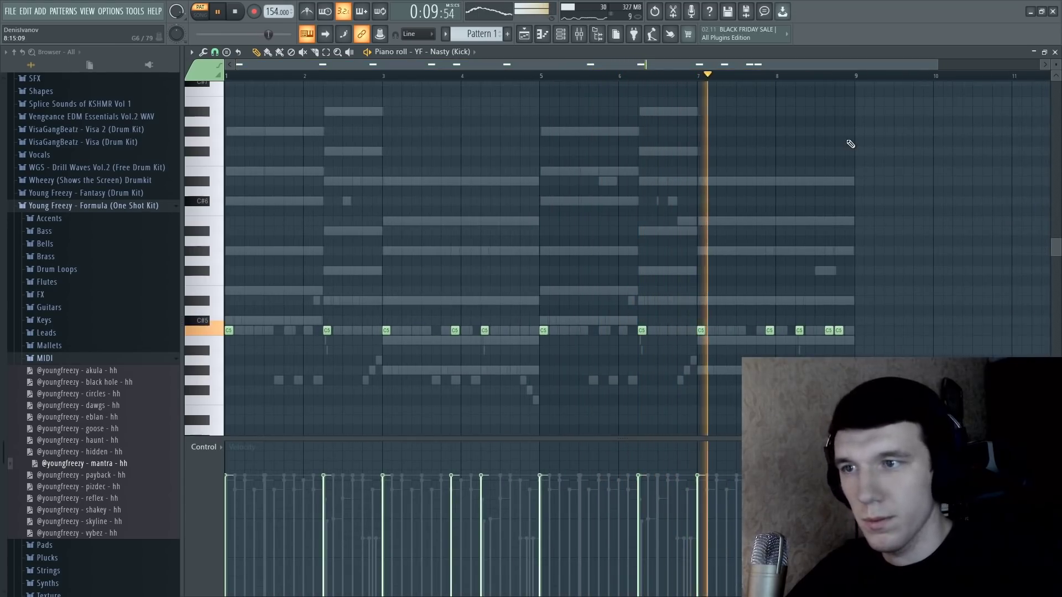
{"action": "key", "text": "F7"}
{"action": "key", "text": "F6"}
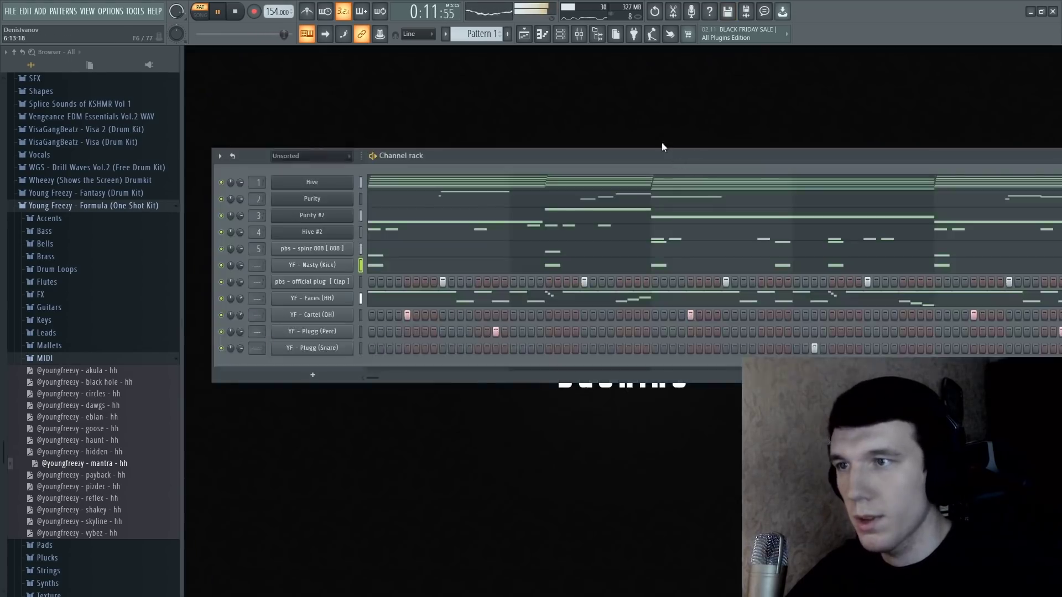
{"action": "left_click", "coordinate": [583, 39]}
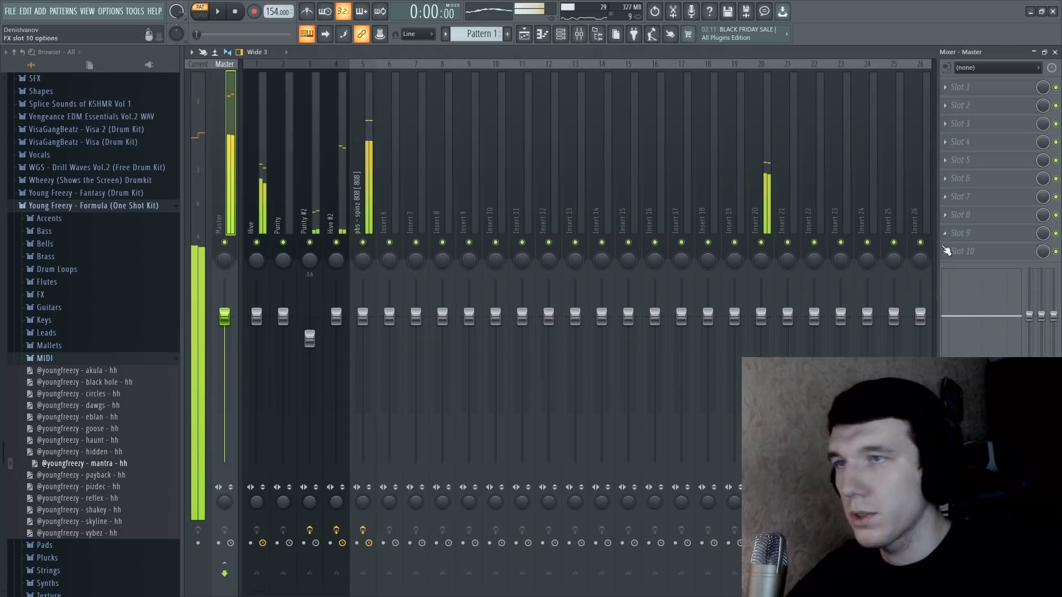
{"action": "left_click", "coordinate": [954, 251]}
{"action": "left_click", "coordinate": [884, 16]}
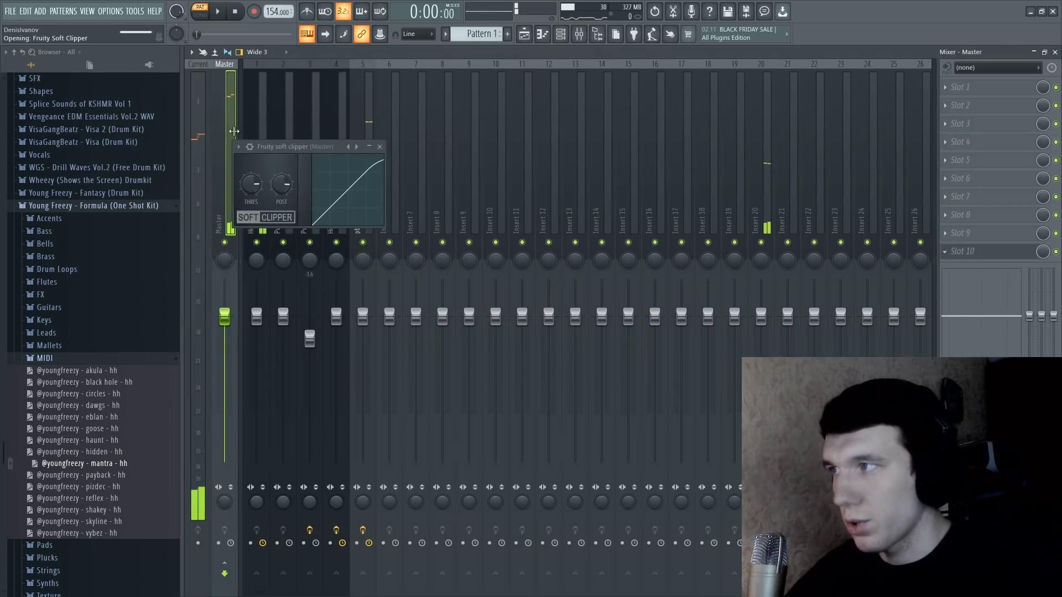
{"action": "key", "text": "space"}
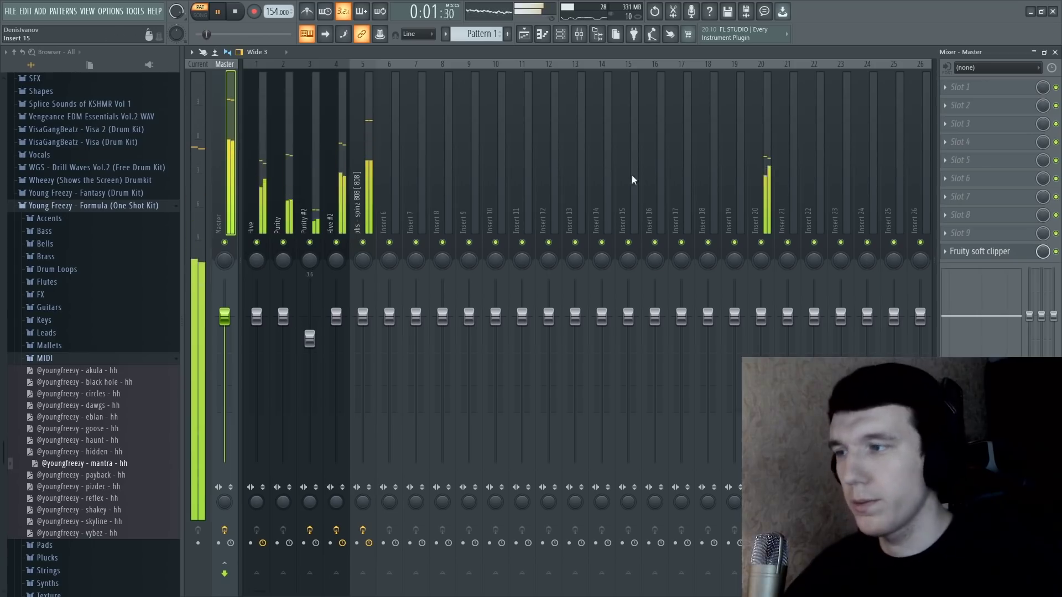
{"action": "key", "text": "space"}
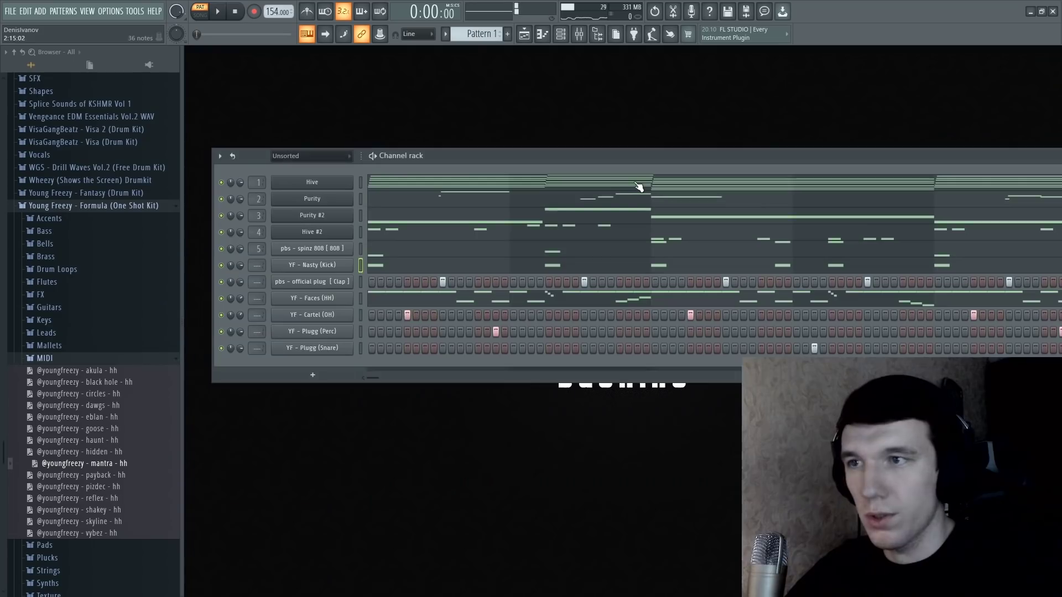
- Route the kick to mixer insert 6 and load Fruity peak controller in its slot 1, keeping only the kick and 808 inserts enabled
{"action": "key", "text": "space"}
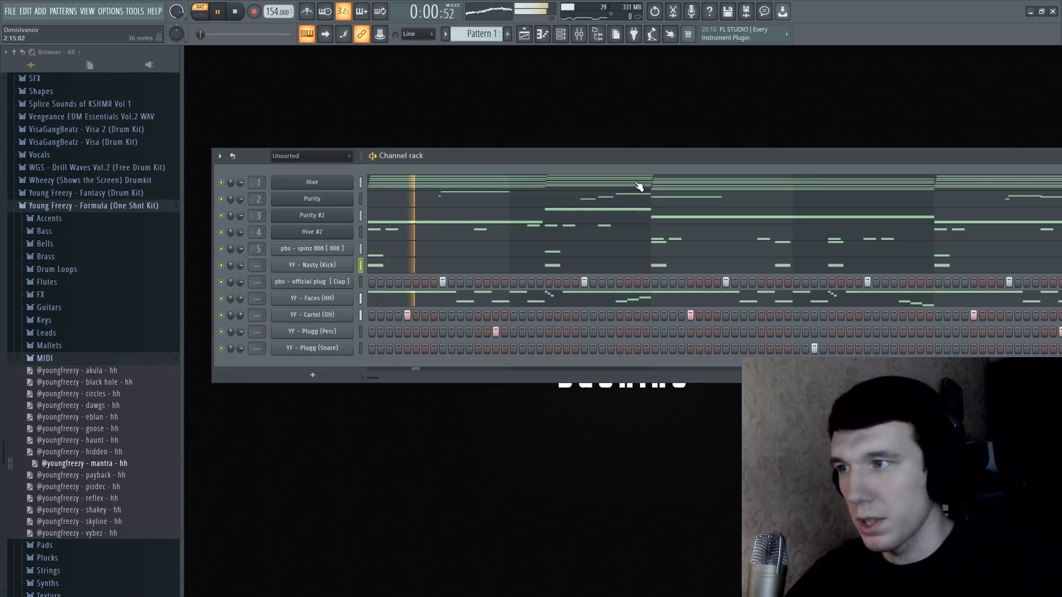
{"action": "key", "text": "space"}
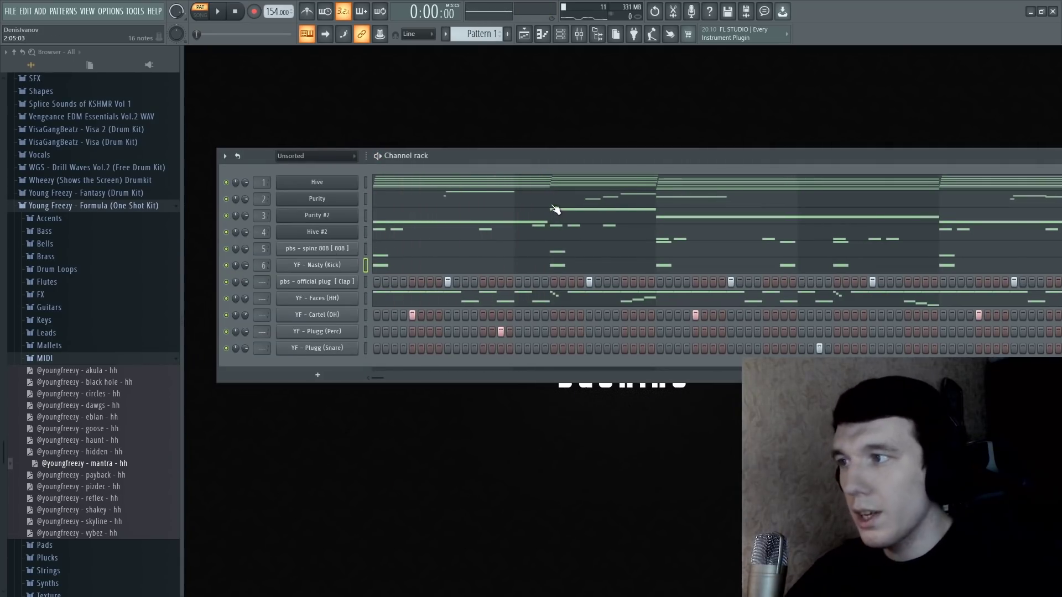
{"action": "left_click", "coordinate": [582, 35]}
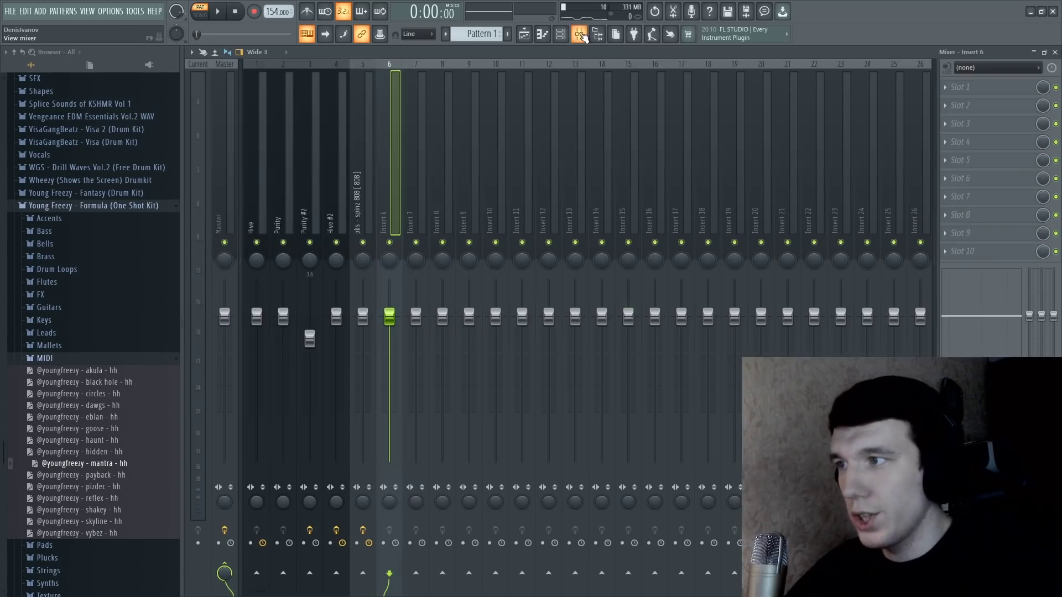
{"action": "left_click", "coordinate": [960, 87]}
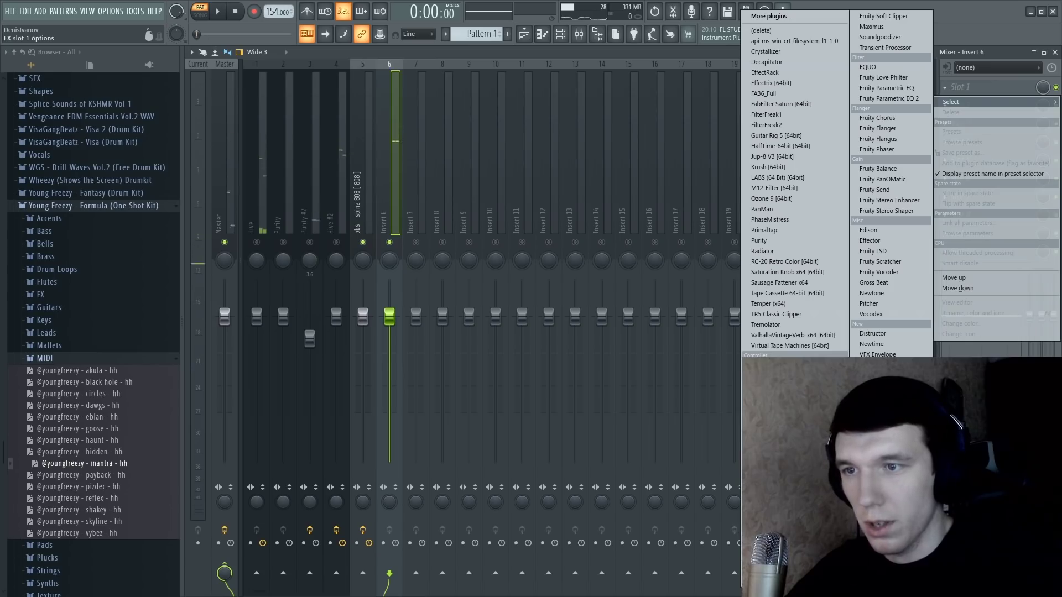
{"action": "left_click", "coordinate": [774, 366]}
{"action": "key", "text": "Escape"}
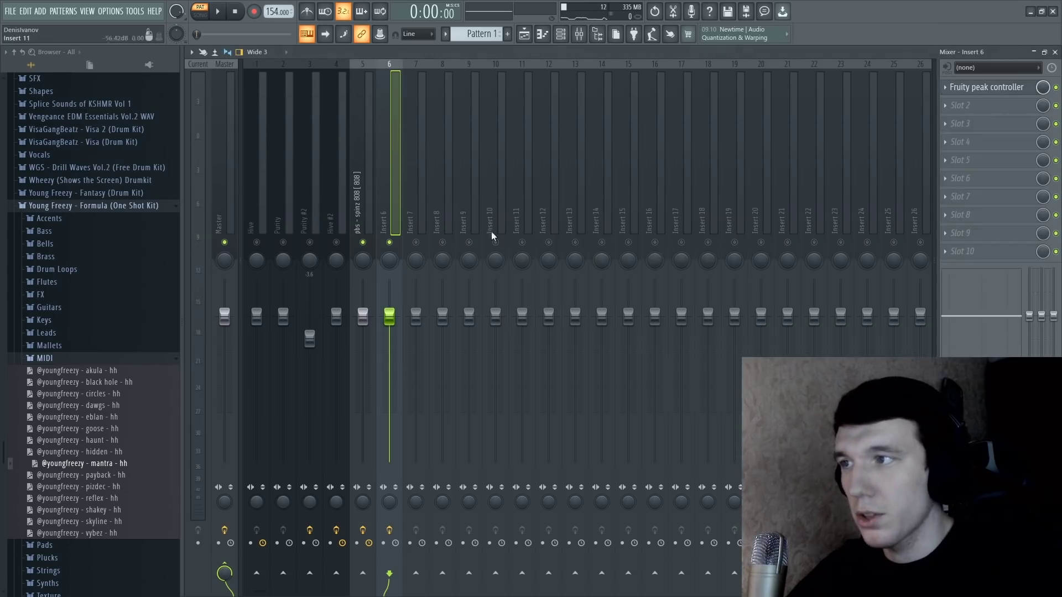
- Link the 808 track's volume fader to Peak ctrl - Peak+LFO with the inverted mapping formula 1-Input
{"action": "right_click", "coordinate": [363, 321]}
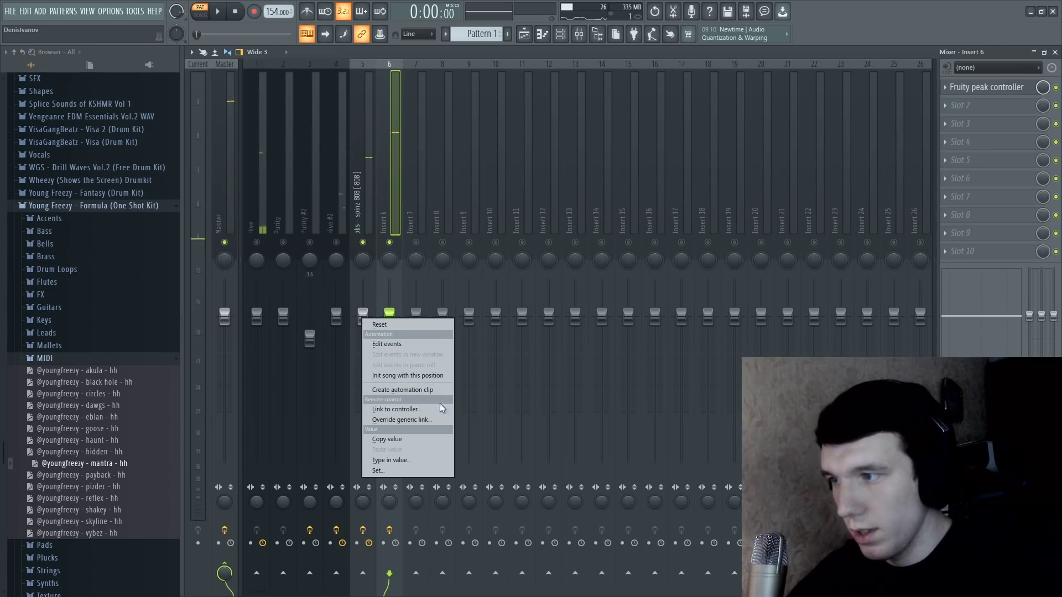
{"action": "left_click", "coordinate": [437, 412]}
{"action": "left_click", "coordinate": [545, 276]}
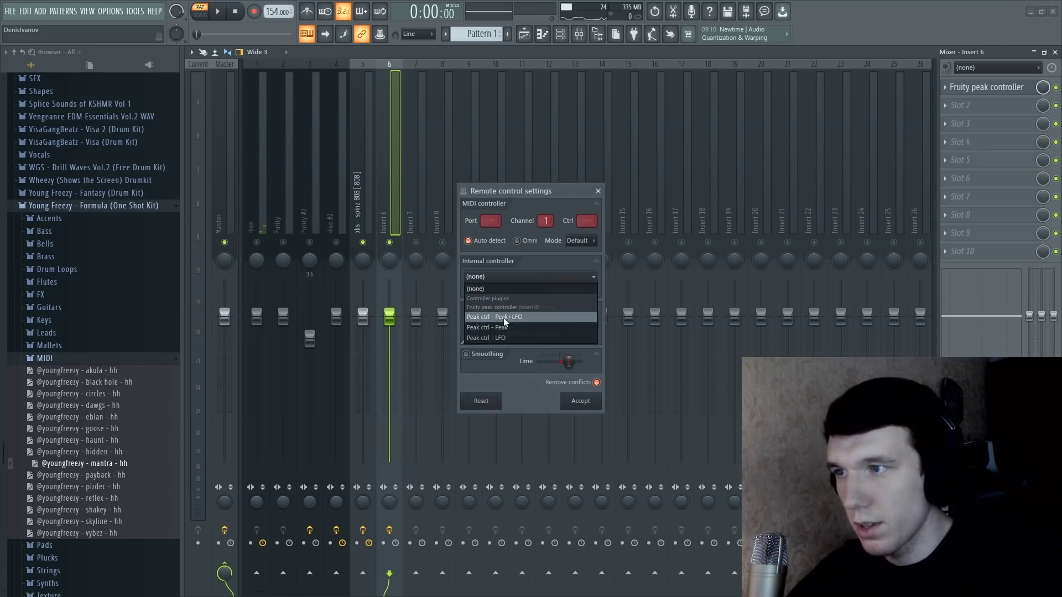
{"action": "left_click", "coordinate": [509, 319]}
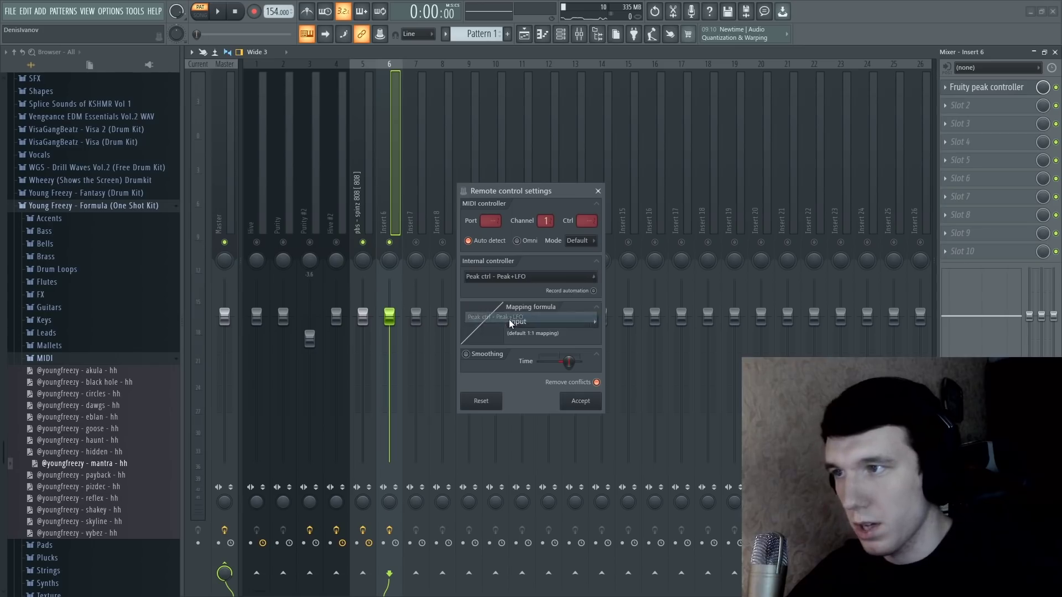
{"action": "left_click", "coordinate": [597, 322]}
{"action": "left_click", "coordinate": [614, 355]}
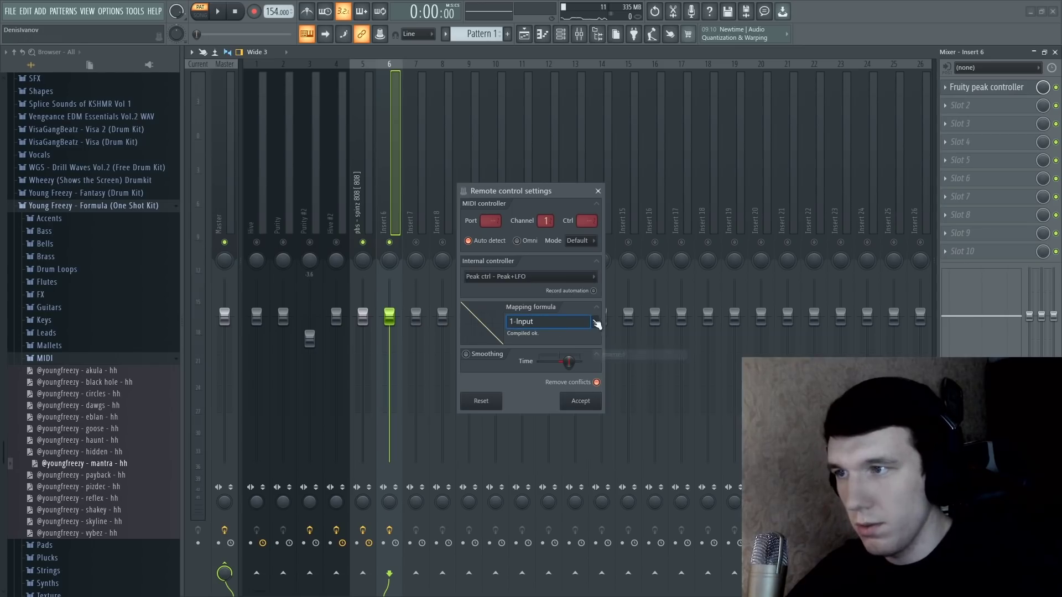
{"action": "left_click", "coordinate": [582, 403]}
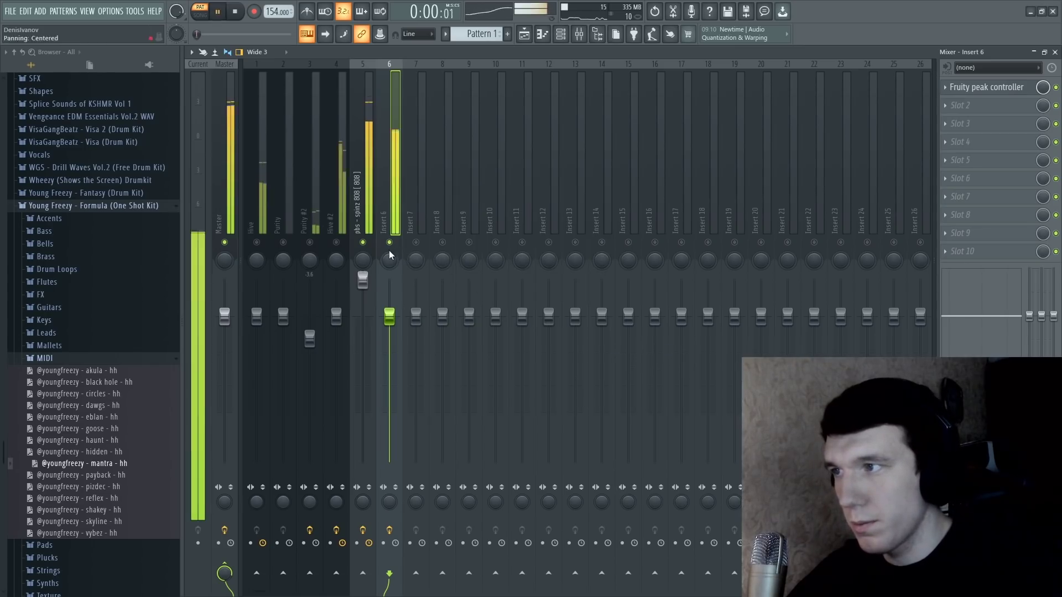
- Raise the peak tension and turn the peak decay up to maximum in insert 6's Fruity peak controller while auditioning the pattern
{"action": "left_click", "coordinate": [993, 89]}
{"action": "left_click_drag", "start_coordinate": [624, 200], "coordinate": [566, 192]}
{"action": "key", "text": "space"}
{"action": "key", "text": "space"}
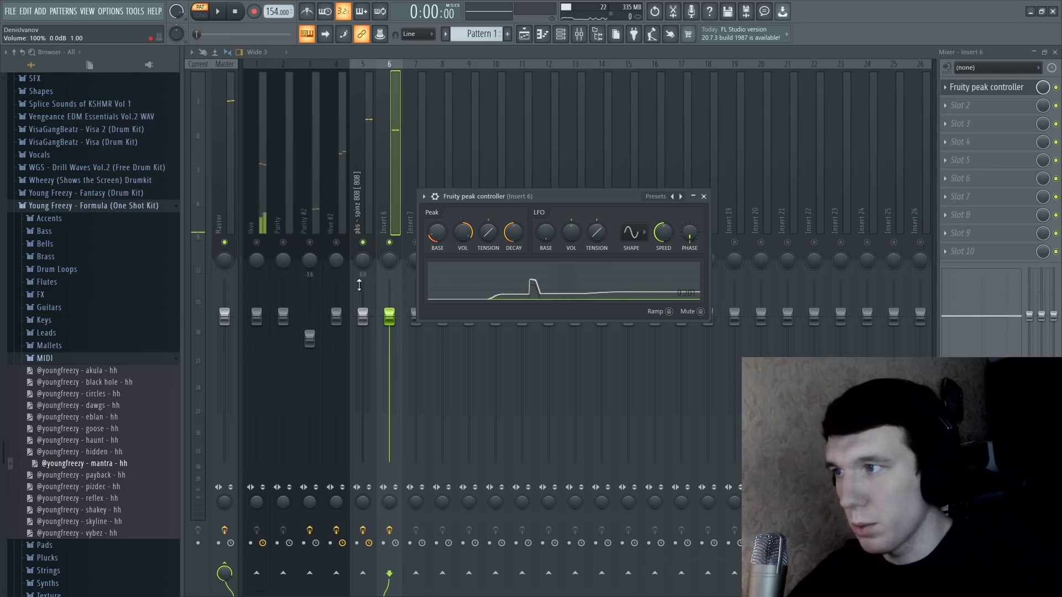
{"action": "key", "text": "space"}
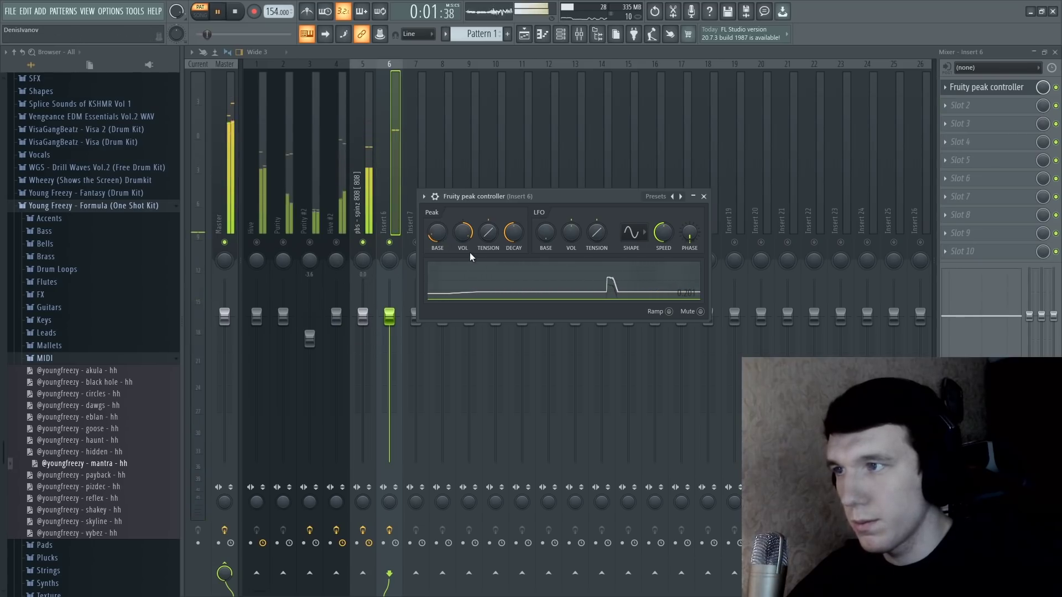
{"action": "key", "text": "space"}
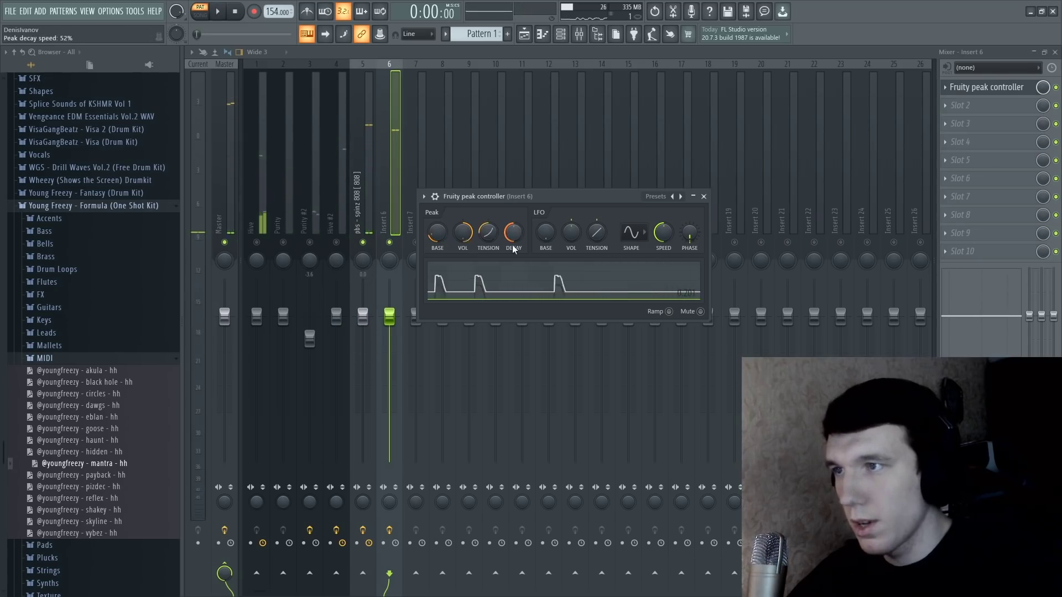
{"action": "key", "text": "space"}
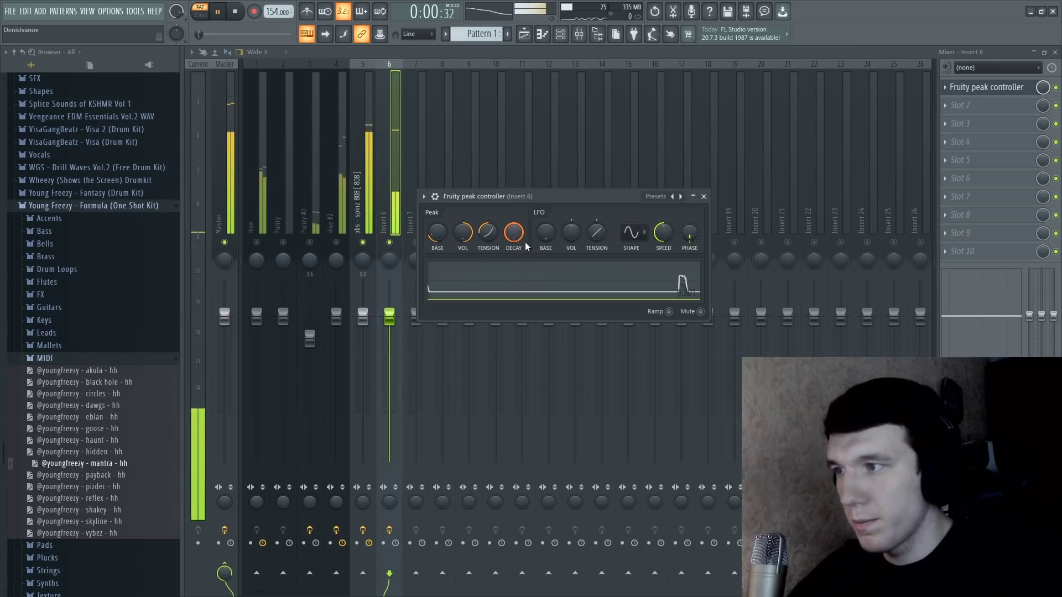
- Switch the peak controller's LFO shape to triangle, audition the sidechained 808 and close the plugin
{"action": "left_click", "coordinate": [641, 236]}
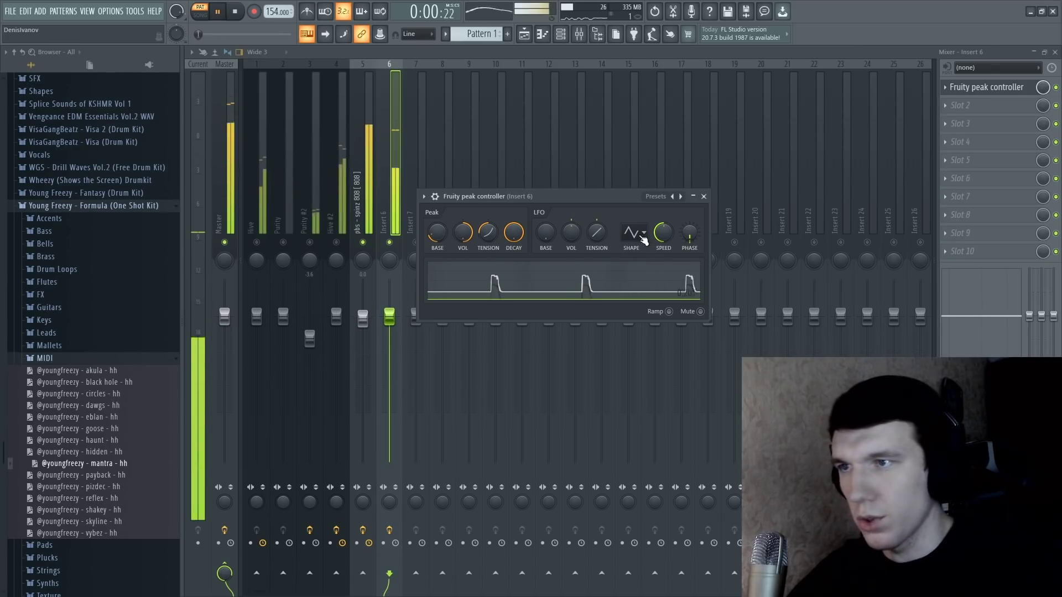
{"action": "left_click", "coordinate": [642, 236]}
{"action": "left_click", "coordinate": [636, 260]}
{"action": "key", "text": "space"}
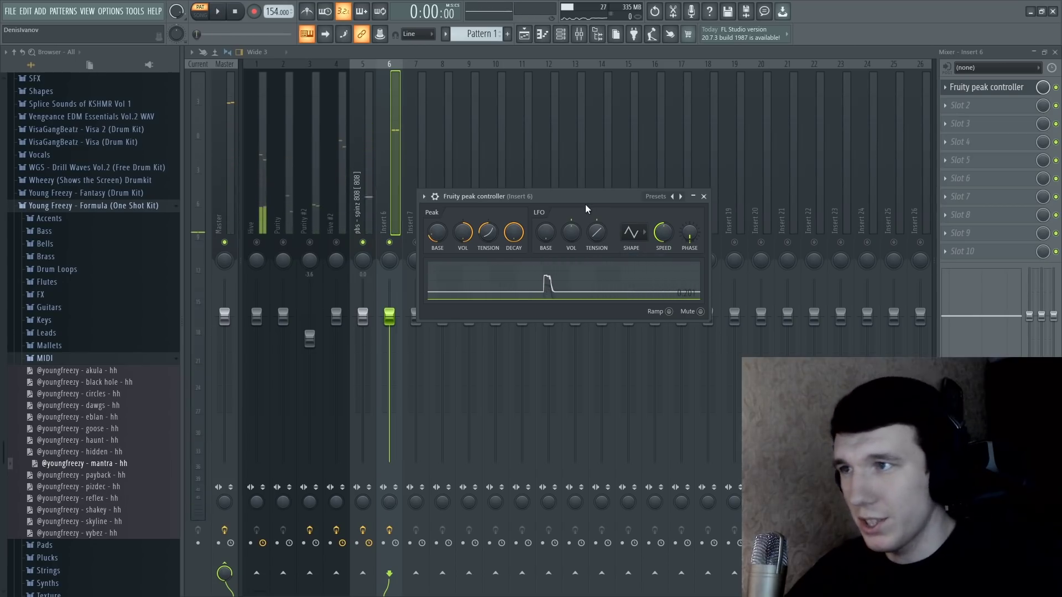
{"action": "key", "text": "space"}
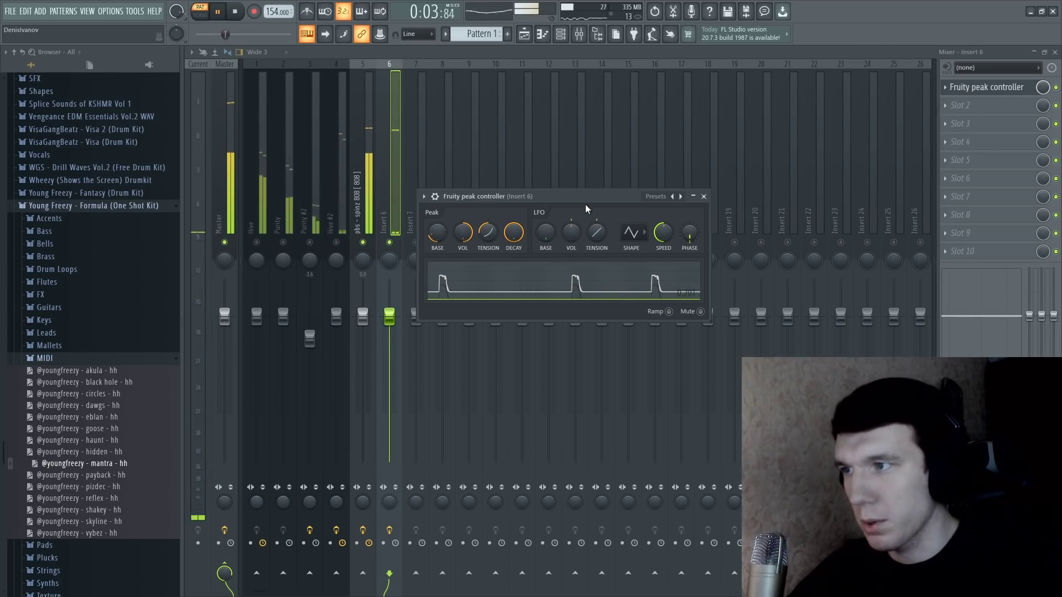
{"action": "key", "text": "space"}
{"action": "key", "text": "Escape"}
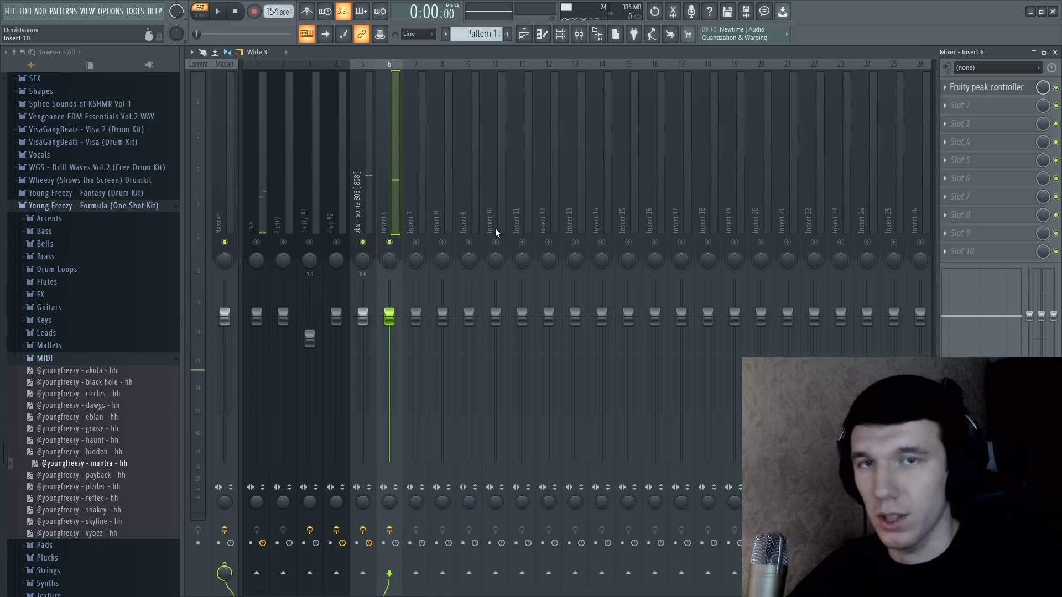
- Unsolo the kick and 808 so all mixer tracks are enabled, play the pattern and select all clips in the playlist
{"action": "right_click", "coordinate": [390, 243]}
{"action": "key", "text": "space"}
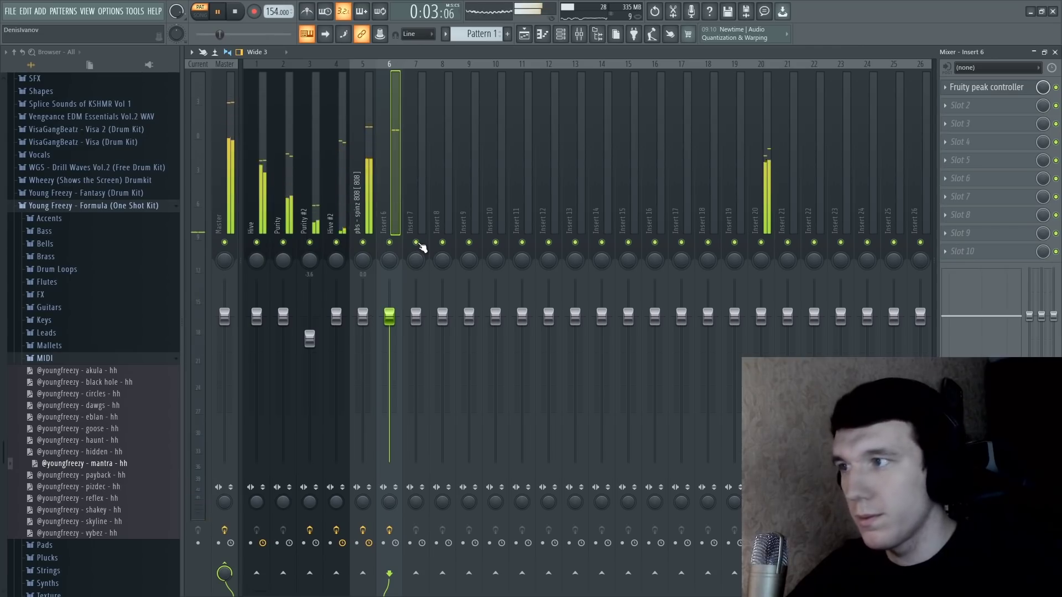
{"action": "key", "text": "F9"}
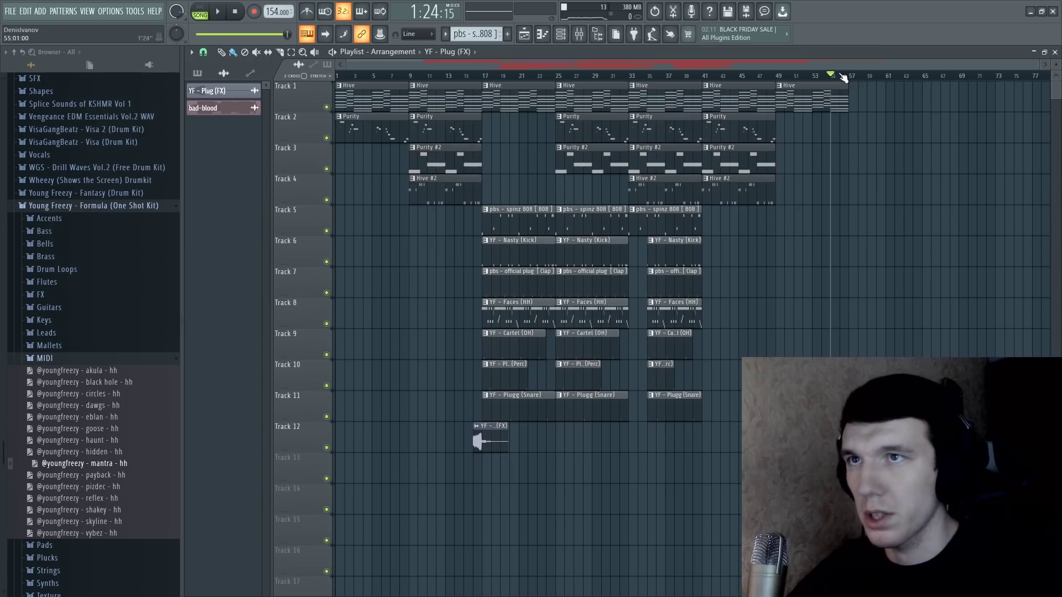
{"action": "key", "text": "ctrl+a"}
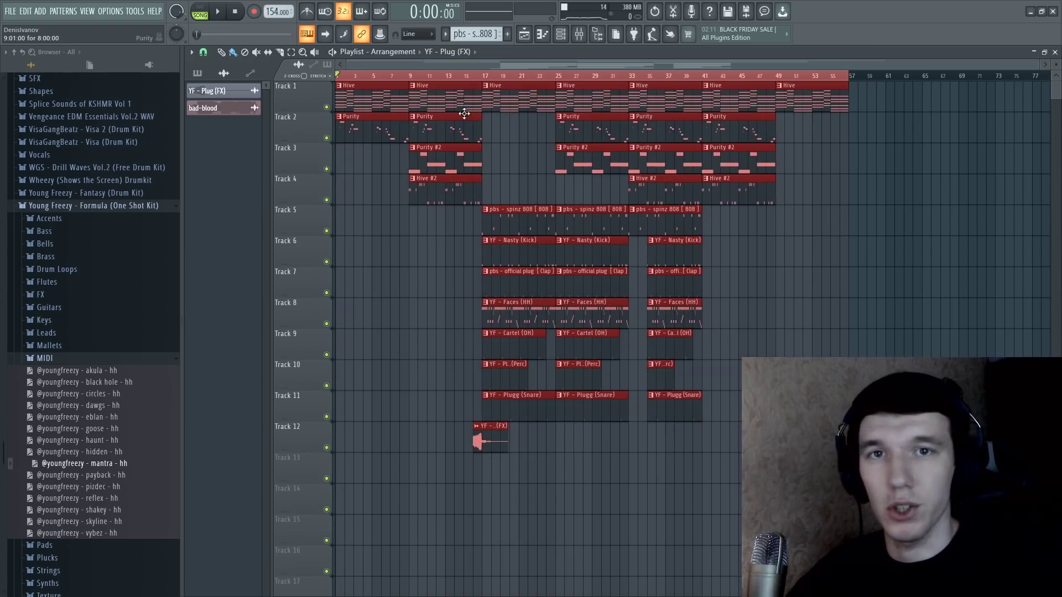
- Apply the Mastering 2.4dB preset to the Fruity Multiband Compressor in slot 1 of the Master track
{"action": "key", "text": "F9"}
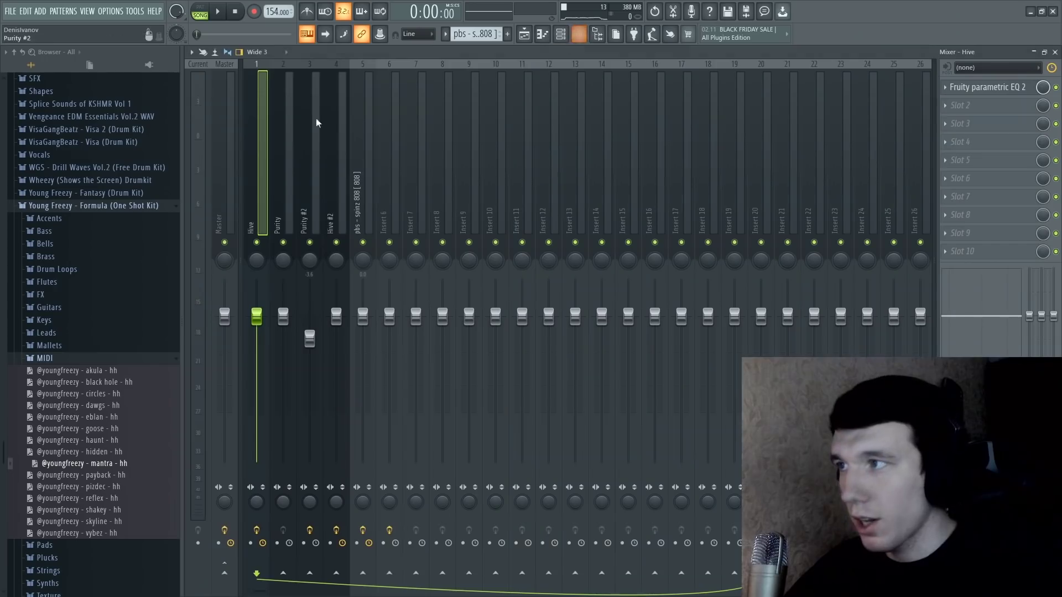
{"action": "left_click", "coordinate": [233, 161]}
{"action": "left_click", "coordinate": [988, 88]}
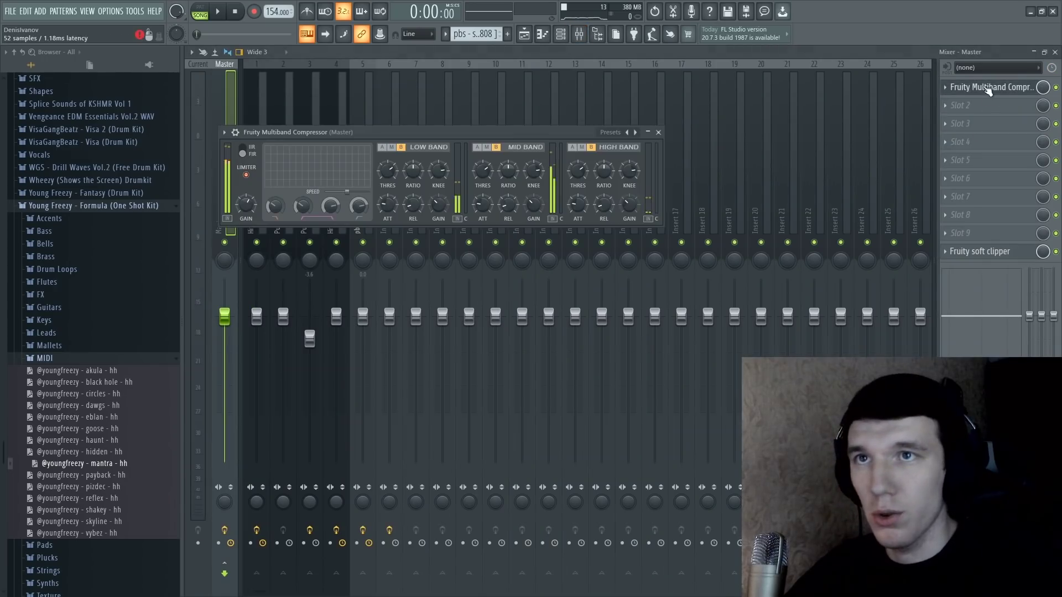
{"action": "left_click", "coordinate": [636, 133]}
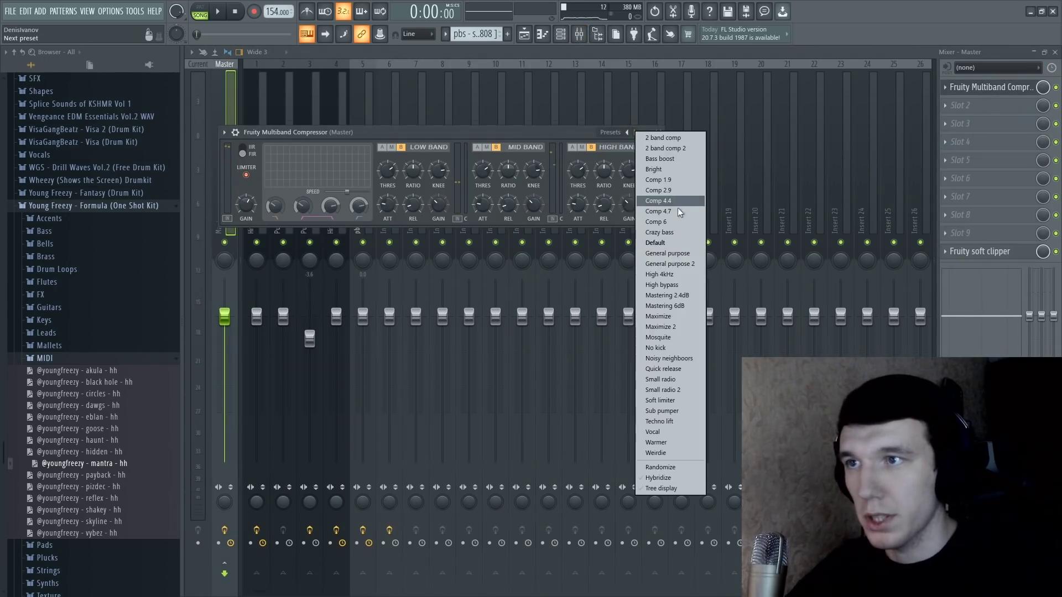
{"action": "left_click", "coordinate": [667, 296]}
{"action": "key", "text": "Escape"}
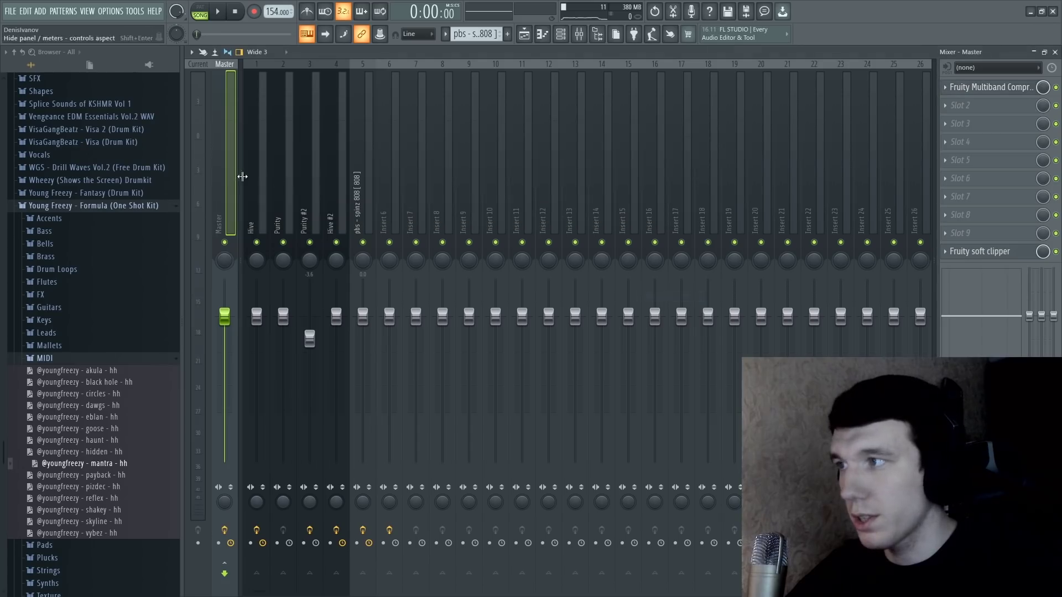
- Review the band 4 setting in the Fruity parametric EQ 2 on the Hive mixer track
{"action": "left_click", "coordinate": [256, 171]}
{"action": "left_click", "coordinate": [975, 92]}
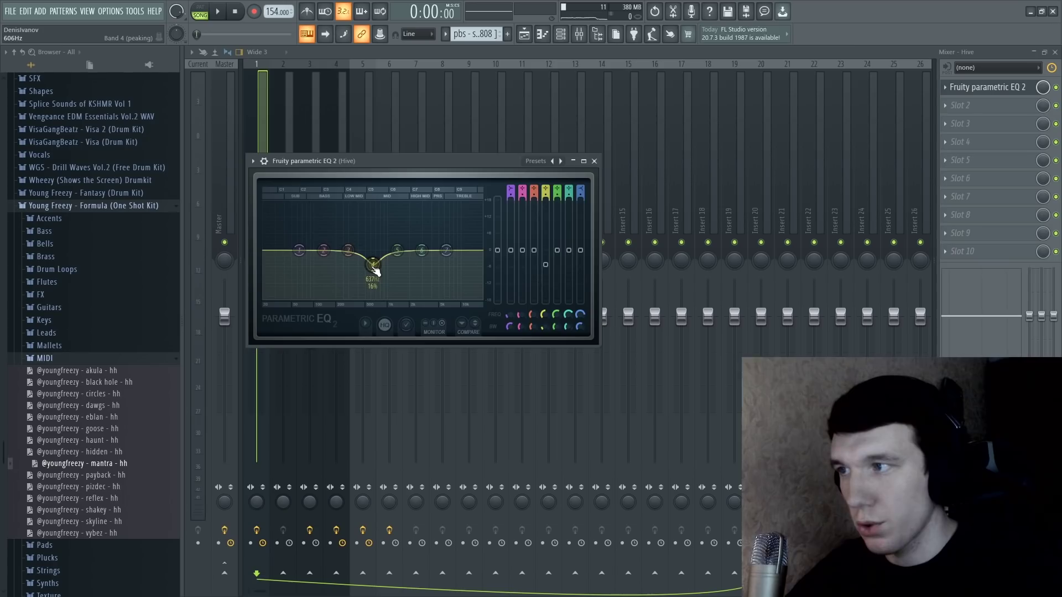
{"action": "key", "text": "Escape"}
- Play the playlist arrangement from the start and from bar 25
{"action": "key", "text": "space"}
{"action": "key", "text": "F5"}
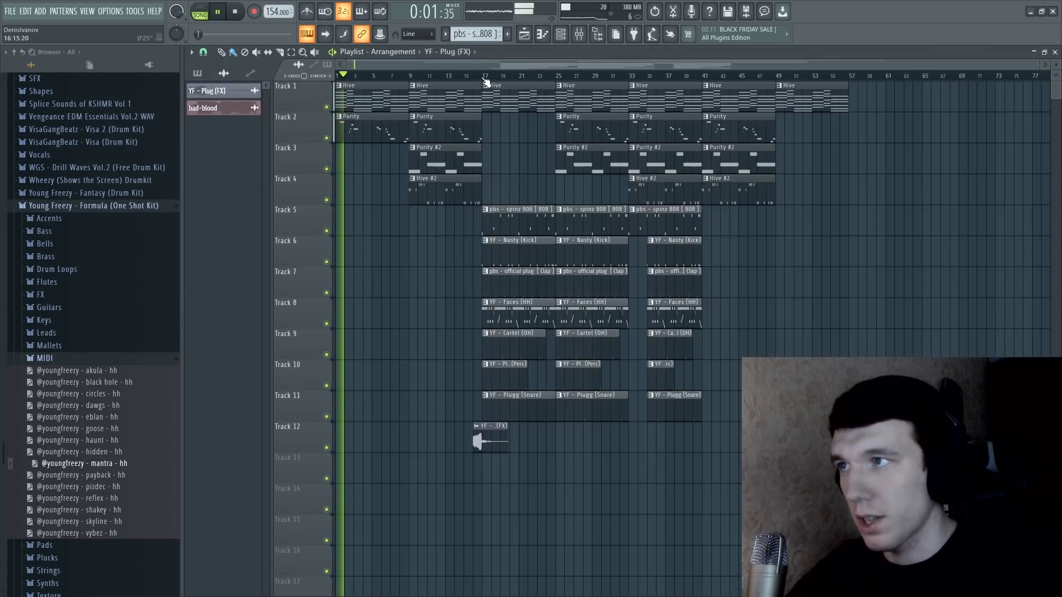
{"action": "key", "text": "space"}
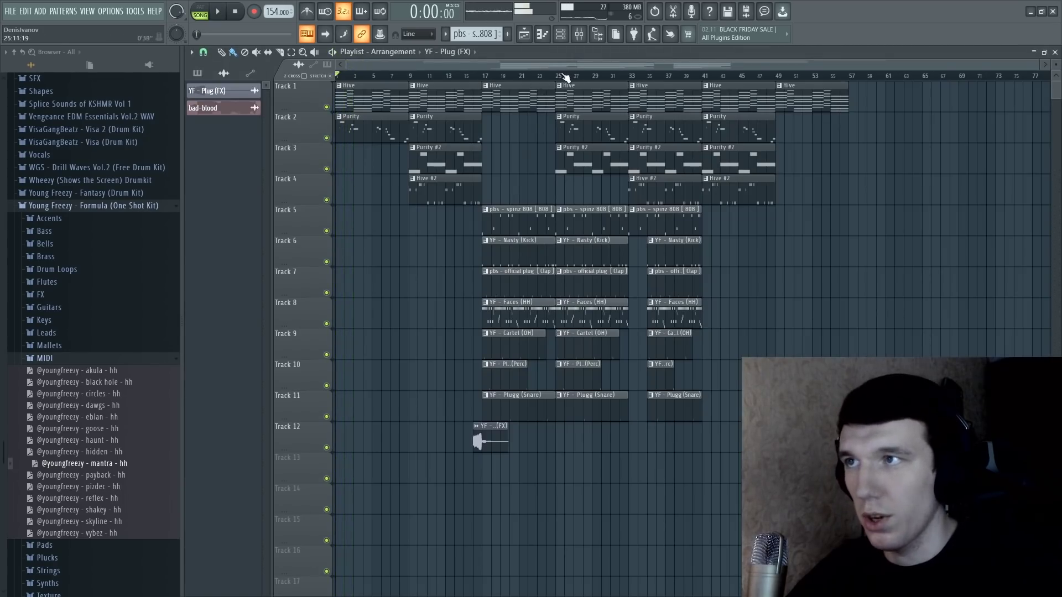
{"action": "key", "text": "space"}
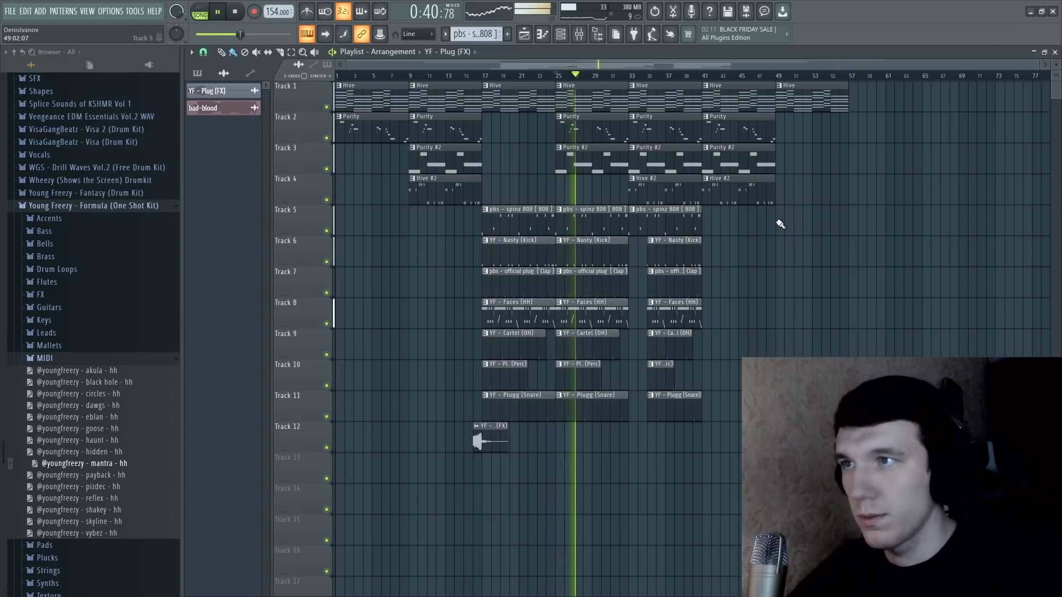
{"action": "key", "text": "space"}
{"action": "left_click", "coordinate": [822, 166]}
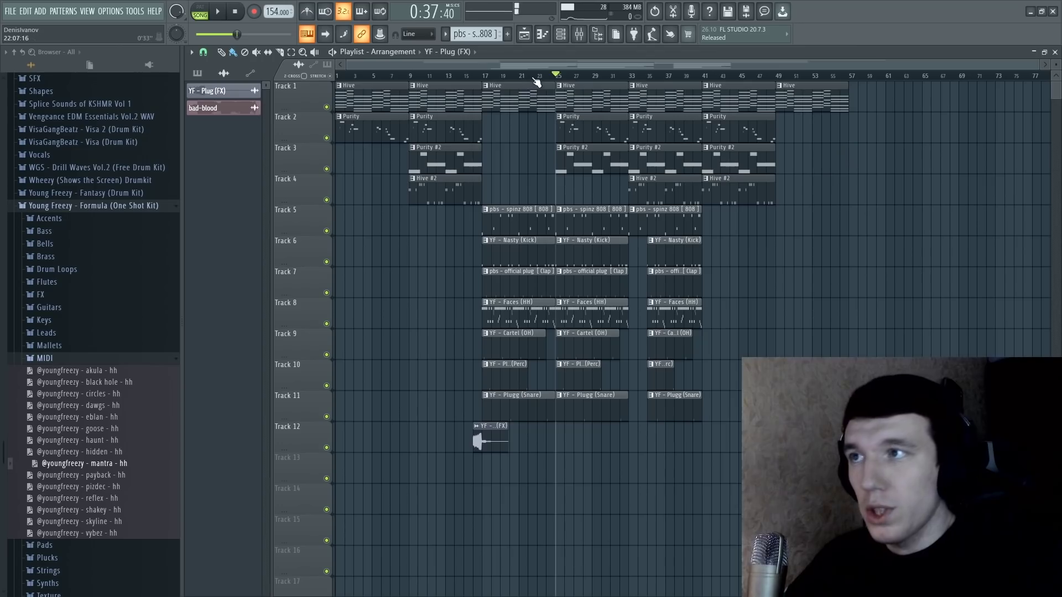
- Check the sample settings of the YF - Plug (FX) clip on Track 12 and play the transition from bar 15
{"action": "double_click", "coordinate": [500, 425]}
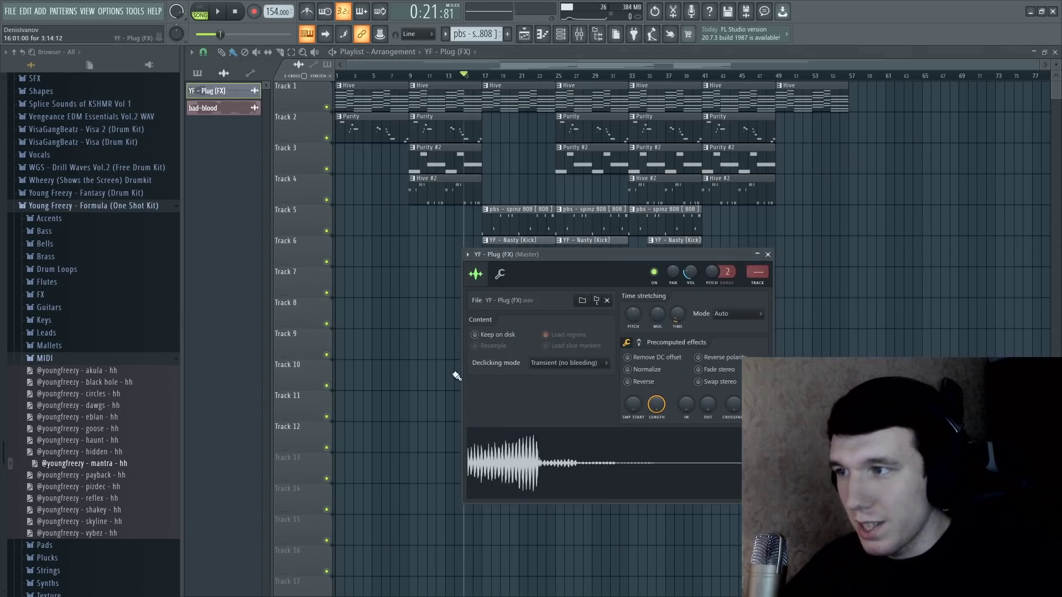
{"action": "key", "text": "Escape"}
{"action": "key", "text": "space"}
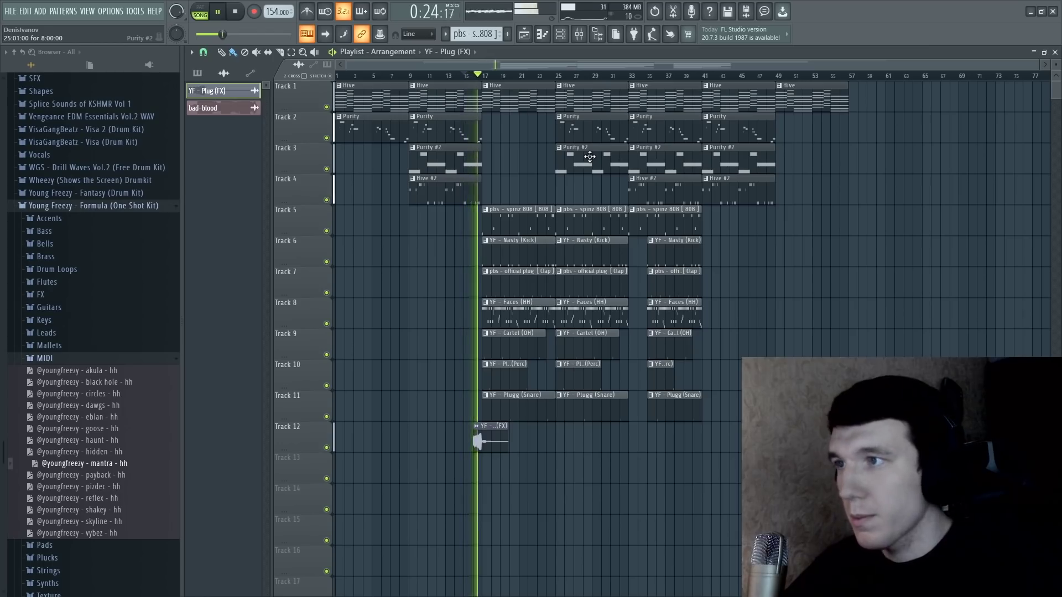
{"action": "key", "text": "space"}
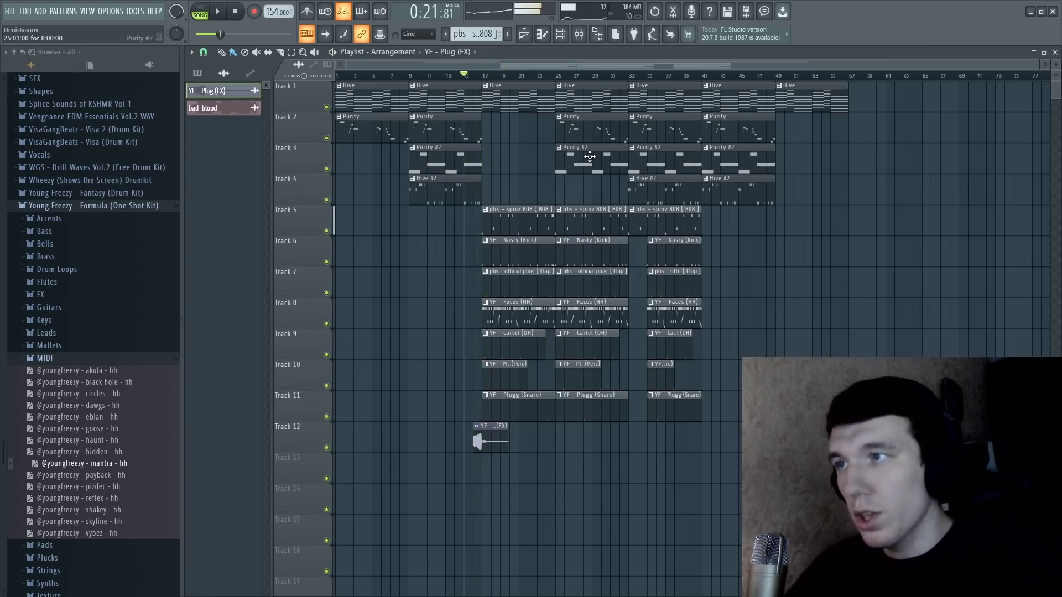